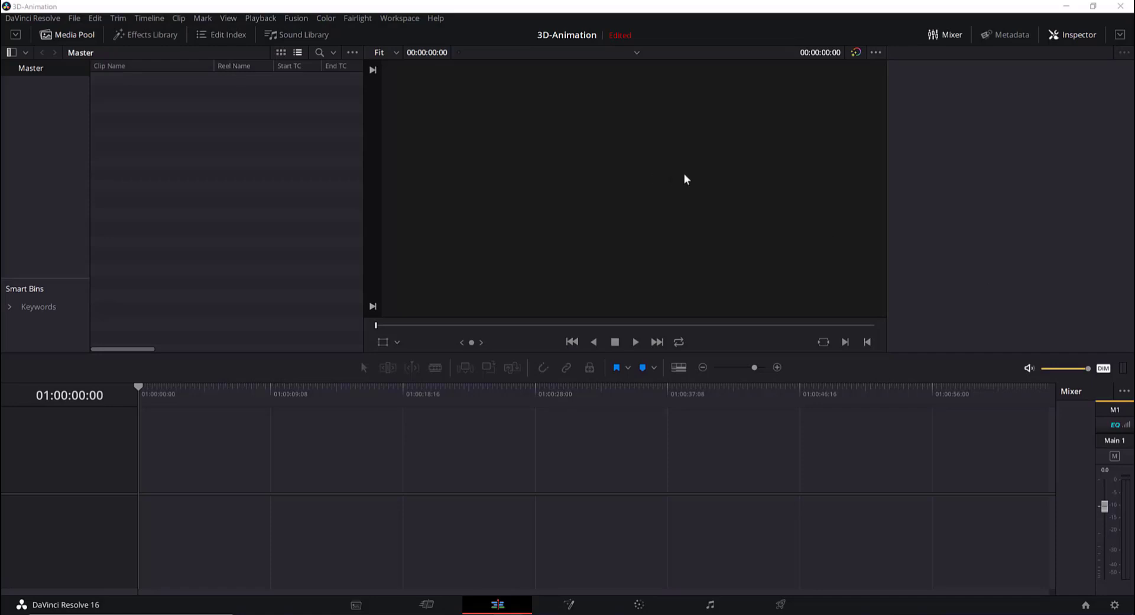
Place a Solid Color generator at the start of the empty timeline
{"action": "right_click", "coordinate": [150, 132]}
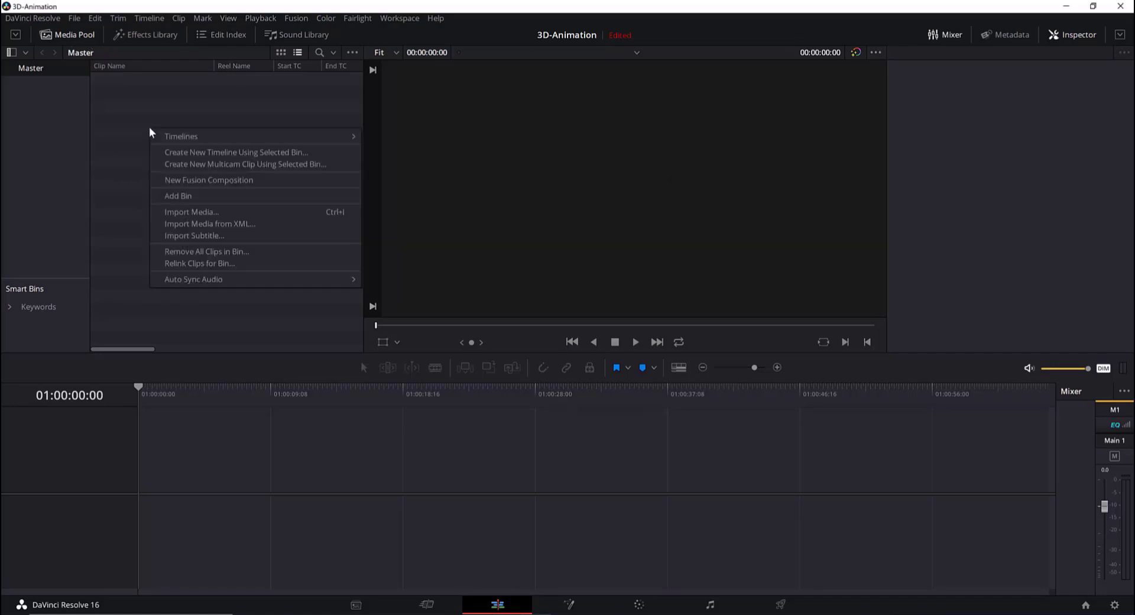
{"action": "key", "text": "Escape"}
{"action": "left_click", "coordinate": [127, 40]}
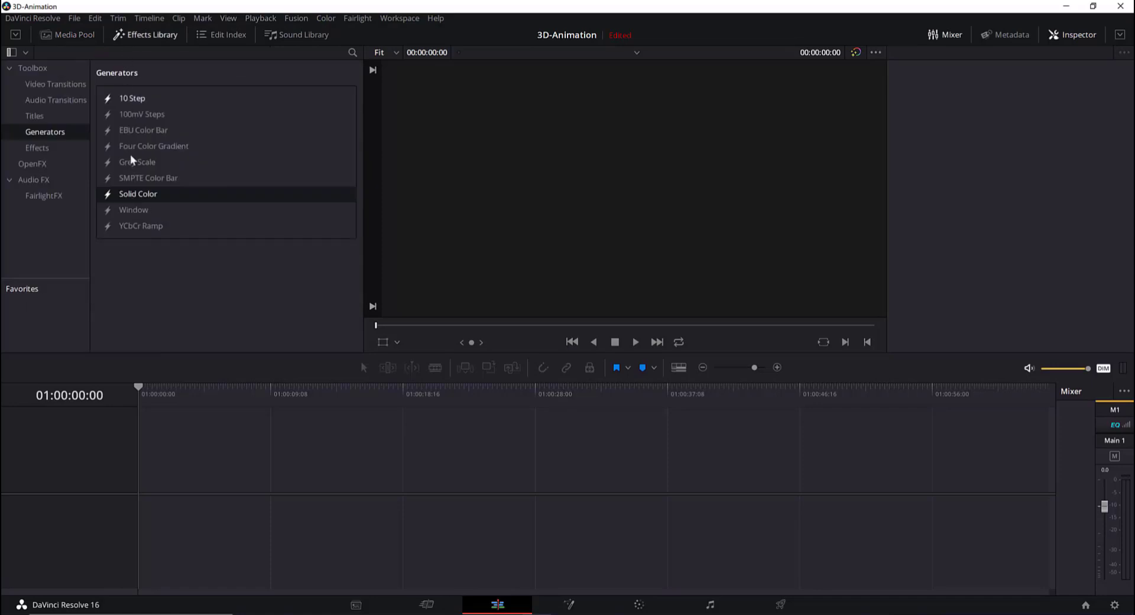
{"action": "left_click_drag", "start_coordinate": [132, 195], "coordinate": [142, 477]}
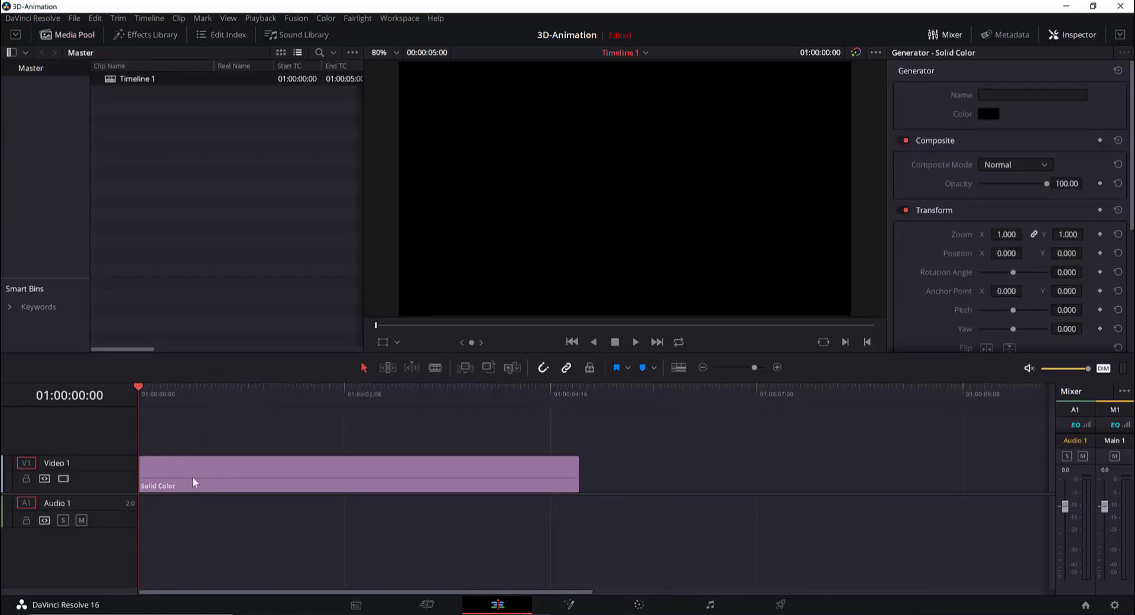
Change the Solid Color clip's duration to 00:00:10:00
{"action": "right_click", "coordinate": [198, 478]}
{"action": "left_click", "coordinate": [258, 430]}
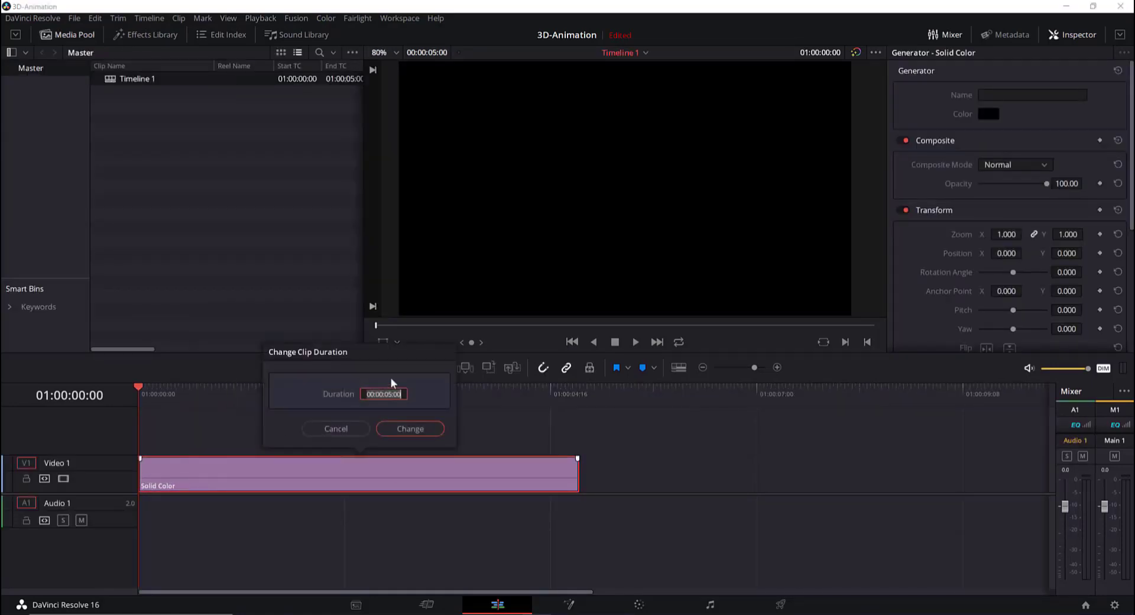
{"action": "left_click", "coordinate": [390, 394]}
{"action": "key", "text": "Right"}
{"action": "key", "text": "Delete"}
{"action": "type", "text": "0"}
{"action": "key", "text": "Return"}
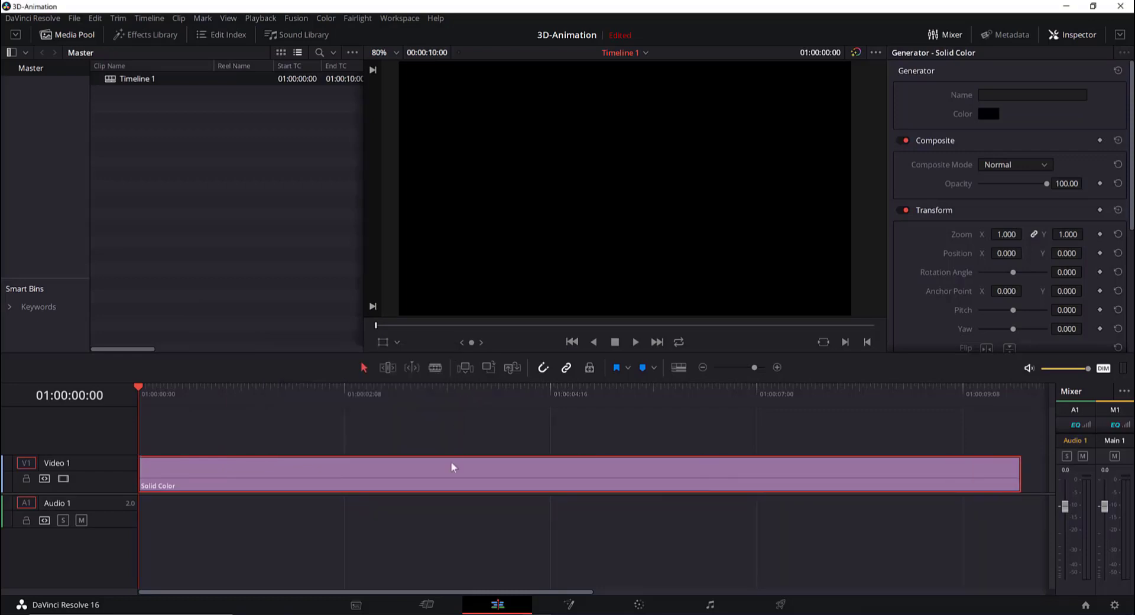
Convert the Solid Color clip into a new compound clip named 3D-Anim
{"action": "right_click", "coordinate": [424, 484]}
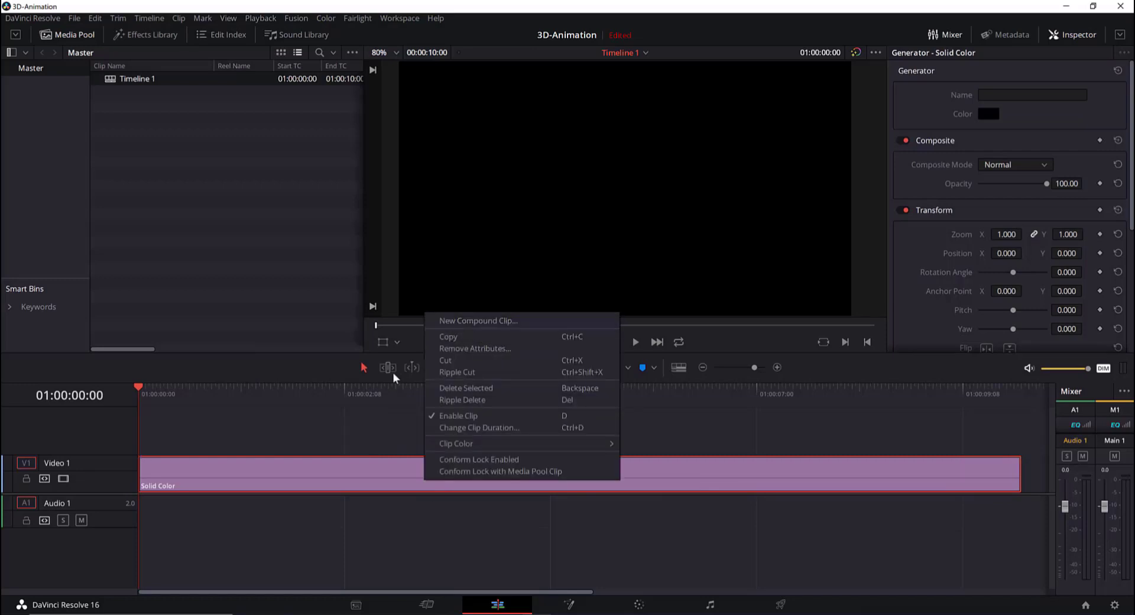
{"action": "left_click", "coordinate": [367, 439]}
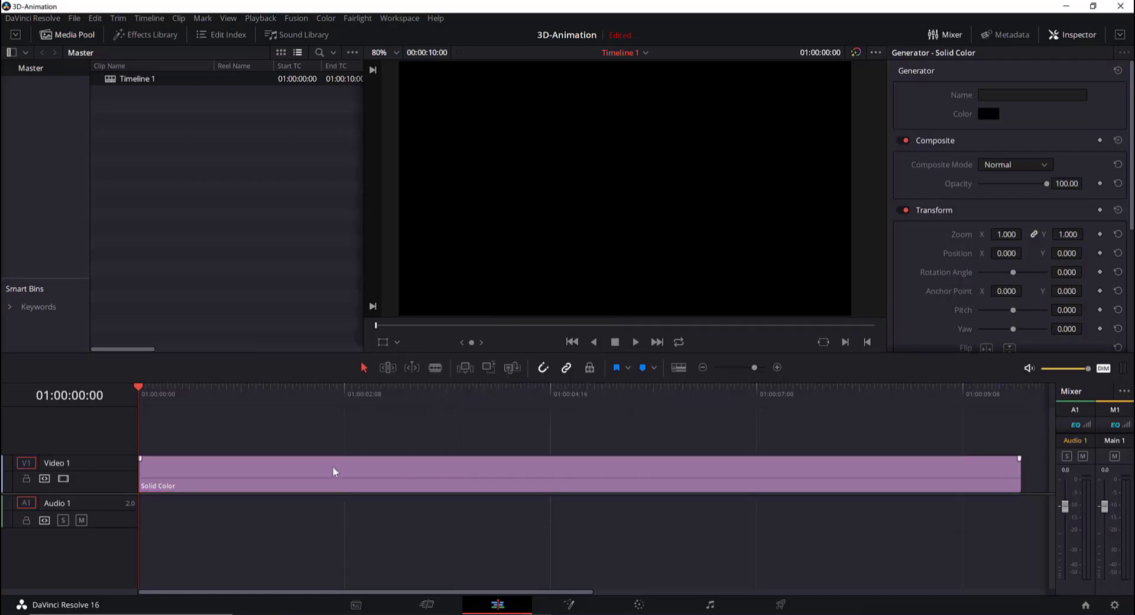
{"action": "right_click", "coordinate": [302, 476]}
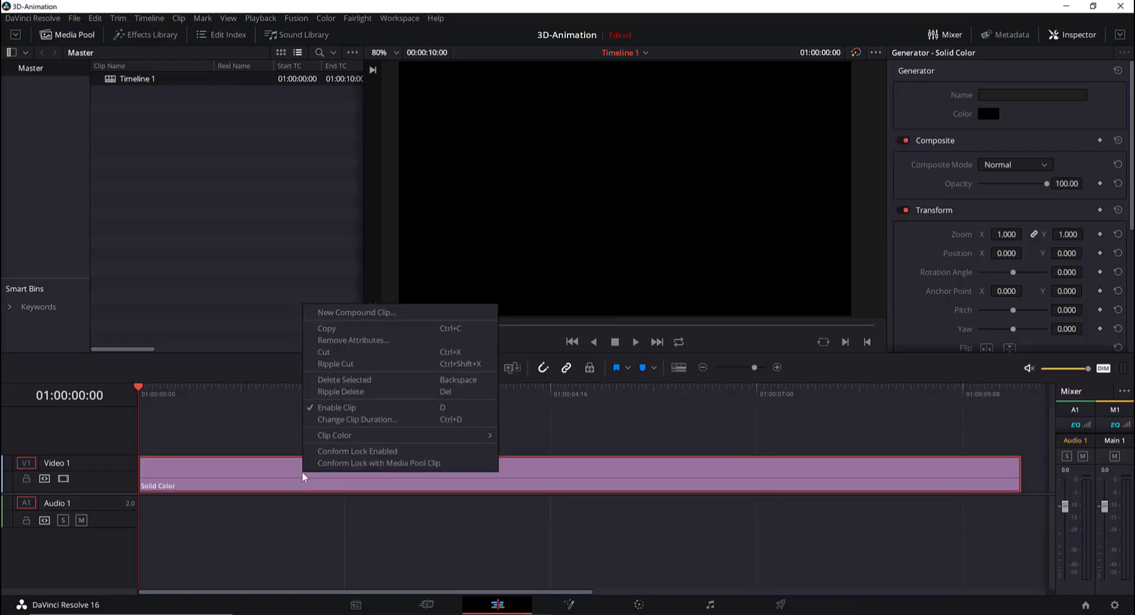
{"action": "left_click", "coordinate": [373, 317]}
{"action": "type", "text": "3"}
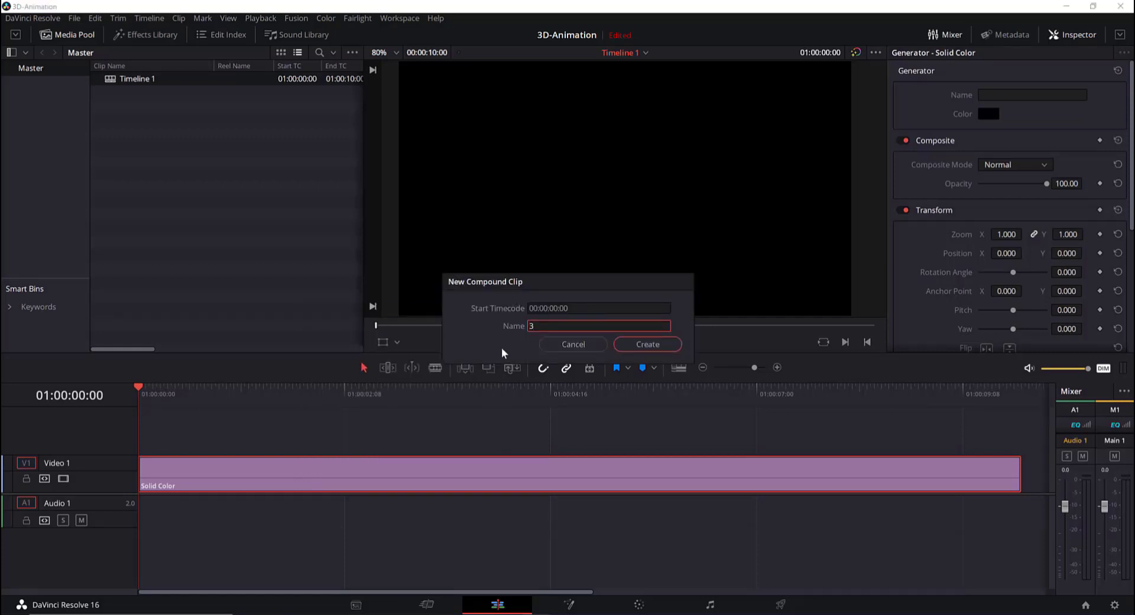
{"action": "type", "text": "D-Anim"}
{"action": "key", "text": "Return"}
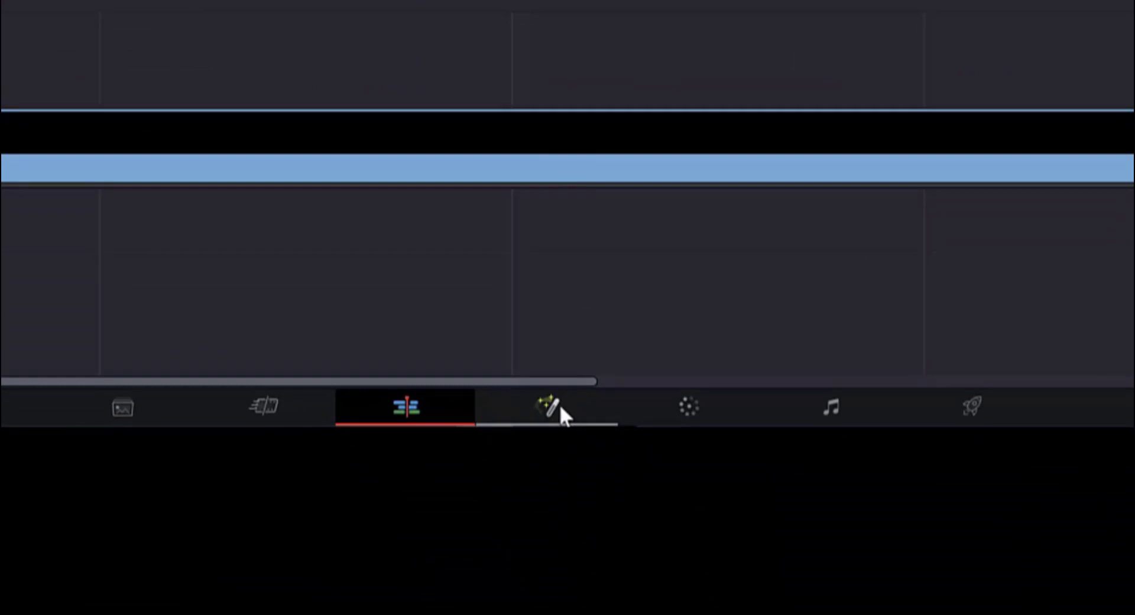
Switch to the Fusion page and delete the MediaIn1 node, leaving only MediaOut1
{"action": "left_click", "coordinate": [559, 408]}
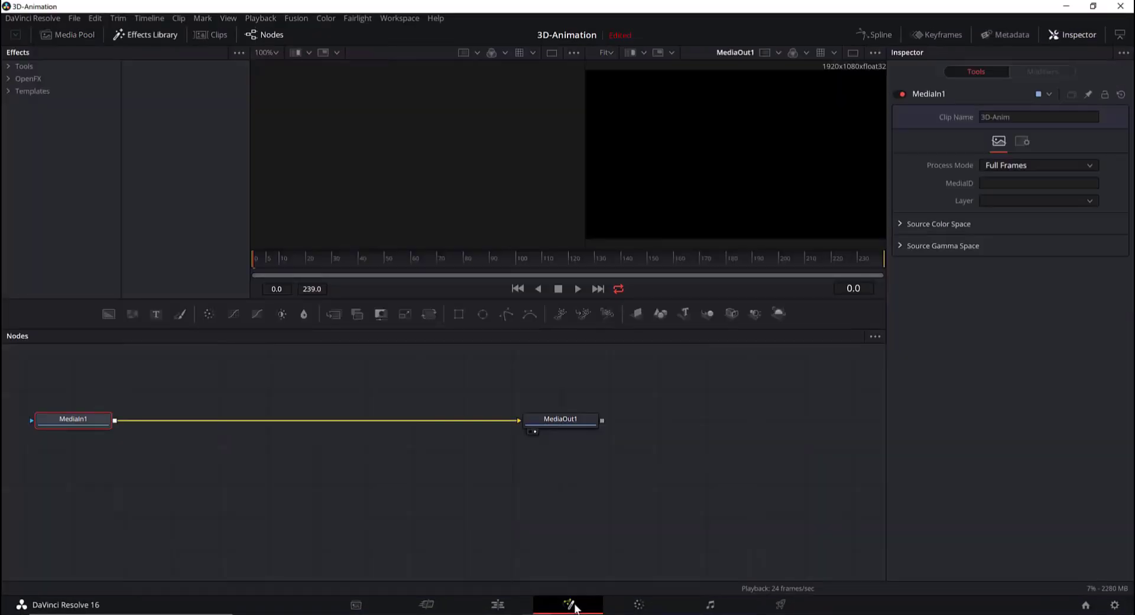
{"action": "left_click_drag", "start_coordinate": [38, 375], "coordinate": [113, 457]}
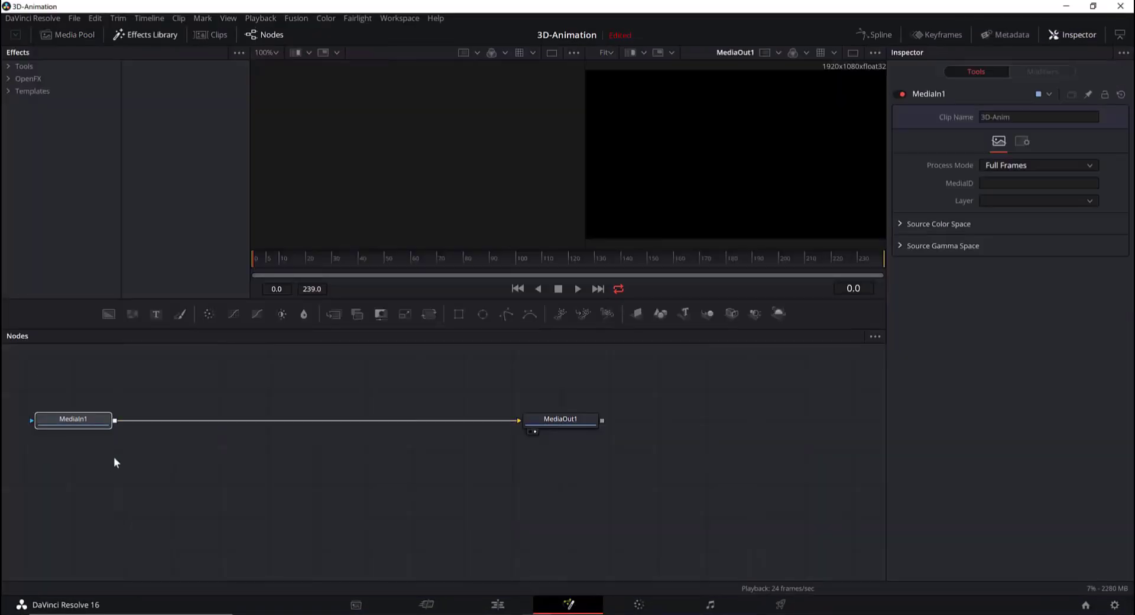
{"action": "key", "text": "Delete"}
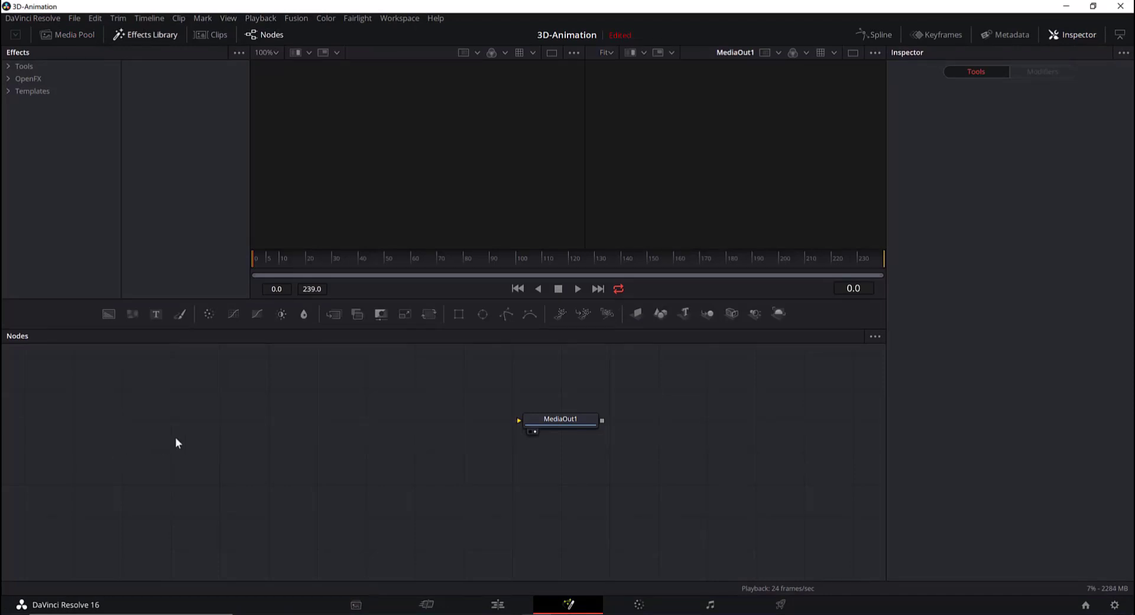
Turn on arranging tools to the grid in the node editor
{"action": "right_click", "coordinate": [185, 412]}
{"action": "mouse_move", "coordinate": [211, 425]}
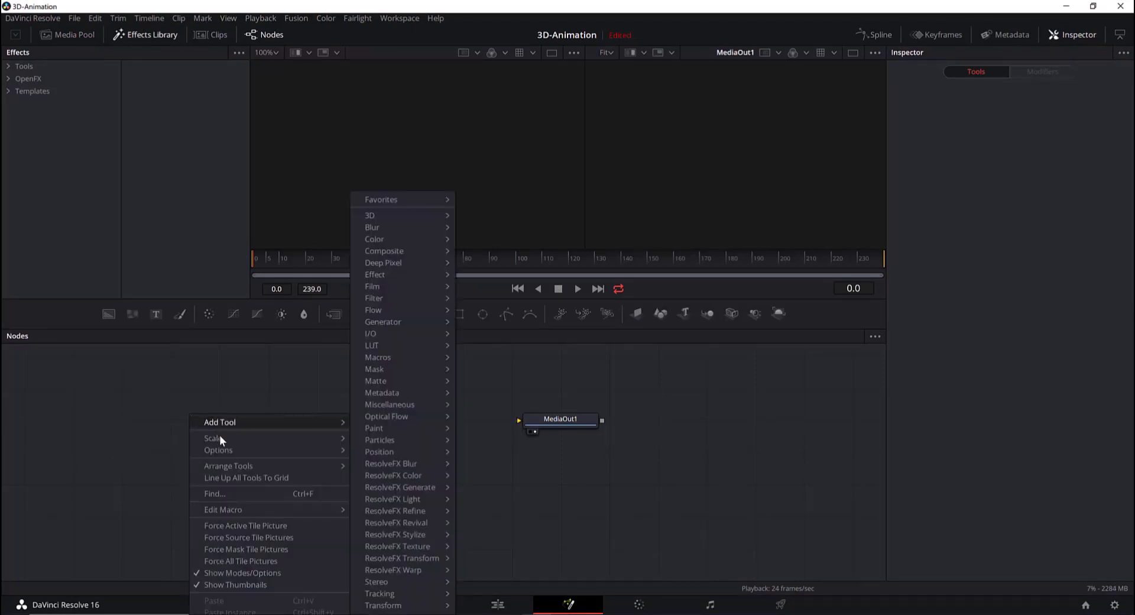
{"action": "mouse_move", "coordinate": [220, 466]}
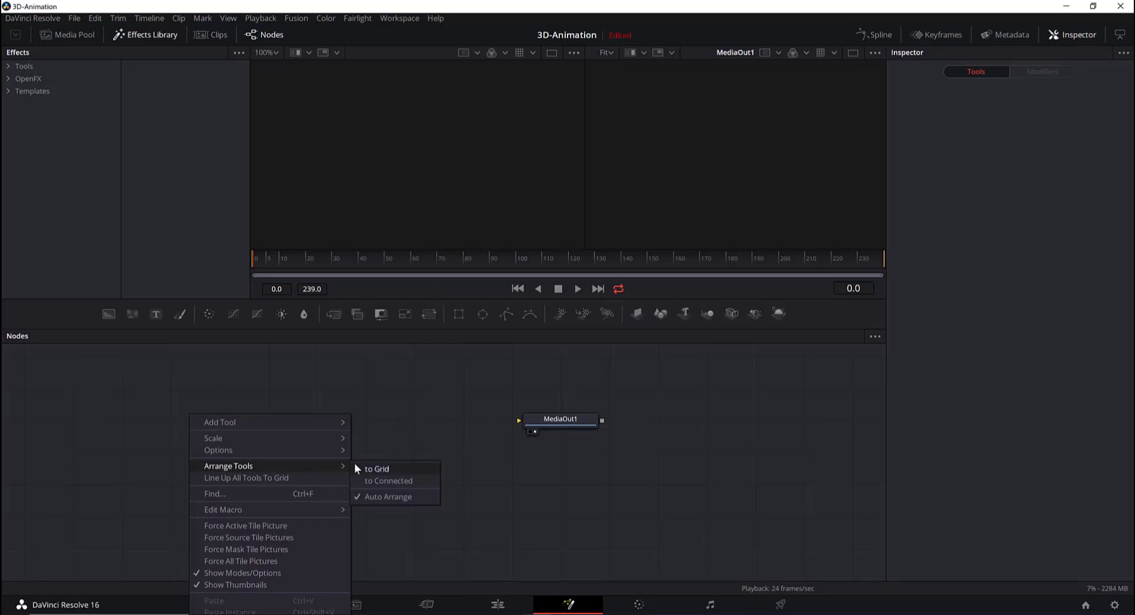
{"action": "left_click", "coordinate": [373, 470]}
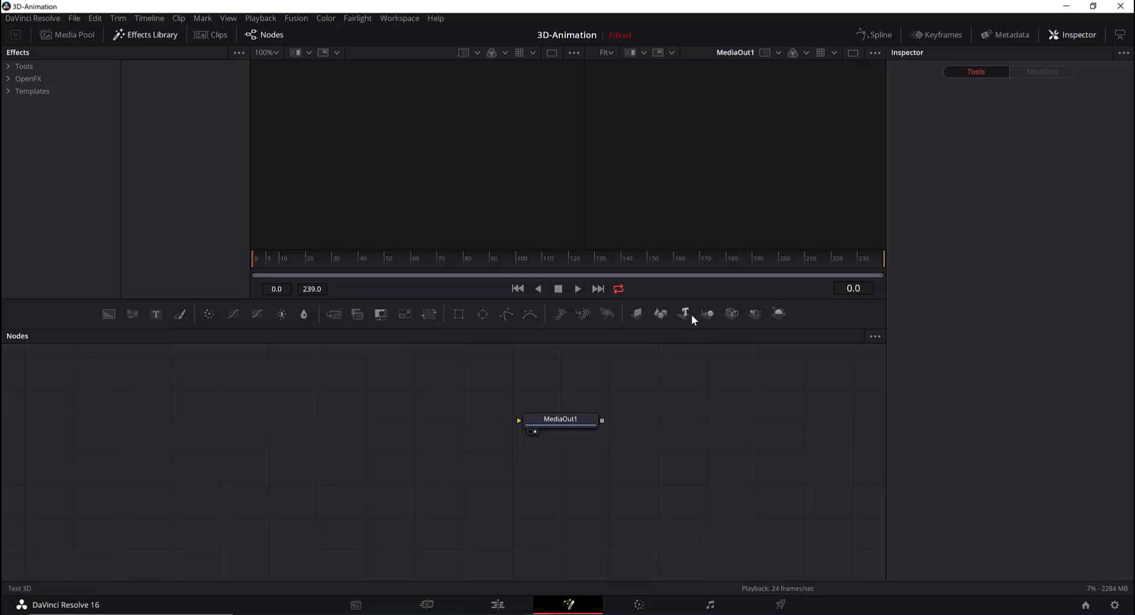
Add a Text 3D node to the composition and delete it again
{"action": "left_click_drag", "start_coordinate": [686, 315], "coordinate": [168, 400]}
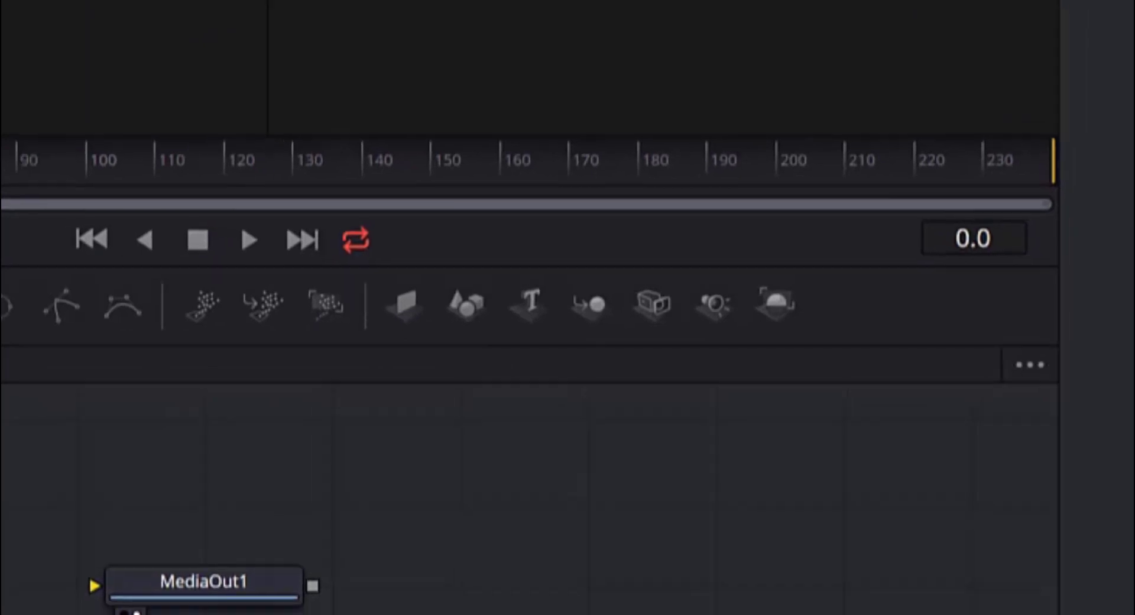
{"action": "left_click", "coordinate": [188, 370]}
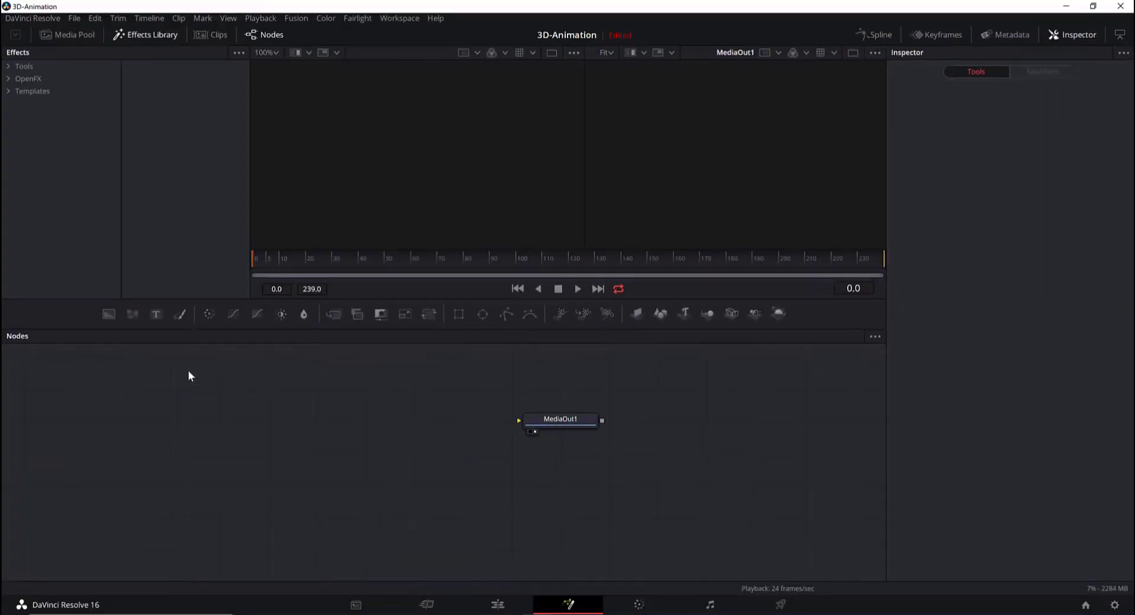
{"action": "right_click", "coordinate": [189, 372]}
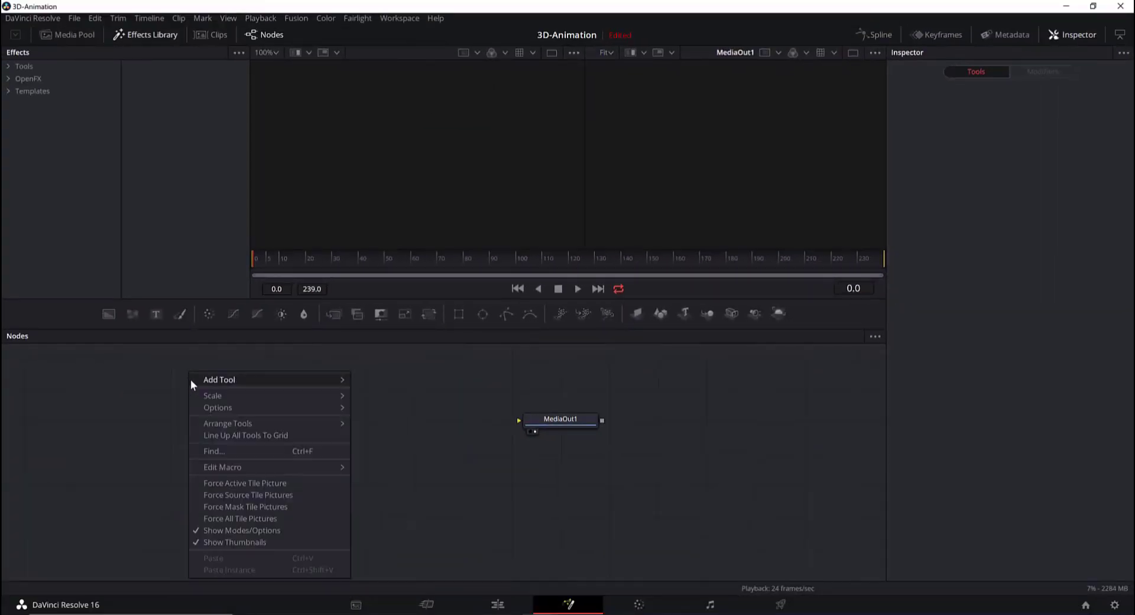
{"action": "mouse_move", "coordinate": [205, 381]}
{"action": "mouse_move", "coordinate": [391, 218]}
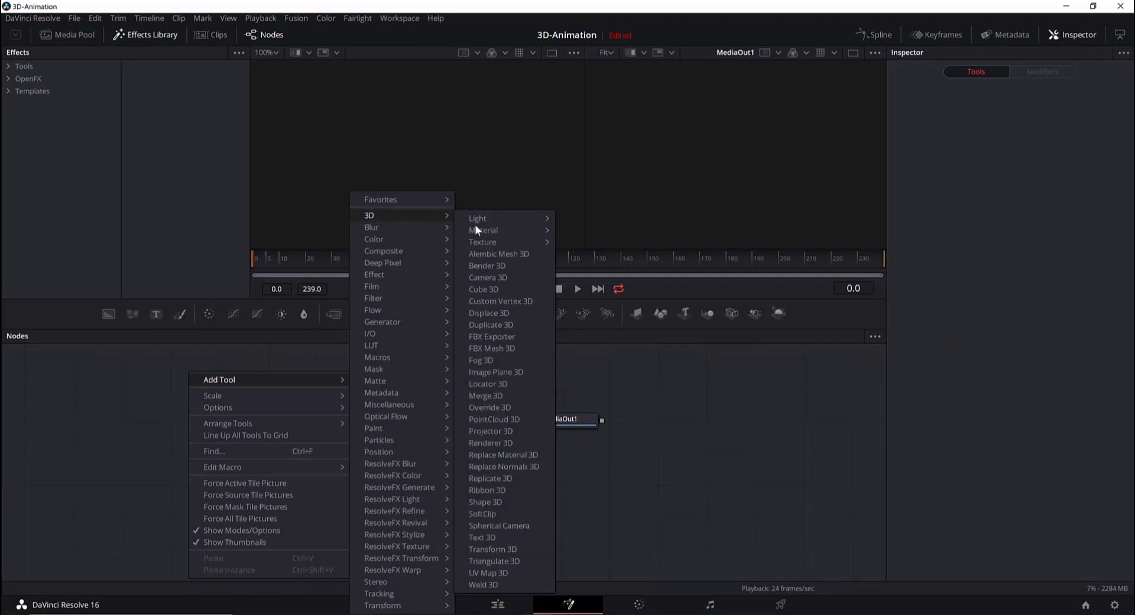
{"action": "left_click", "coordinate": [496, 536]}
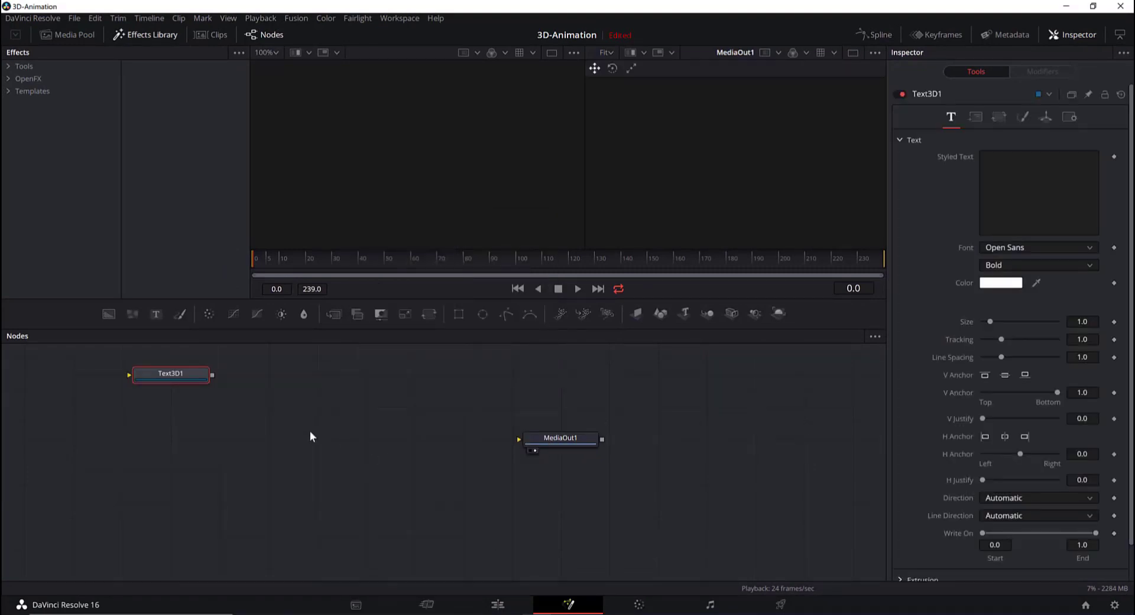
{"action": "left_click", "coordinate": [162, 374]}
{"action": "key", "text": "Delete"}
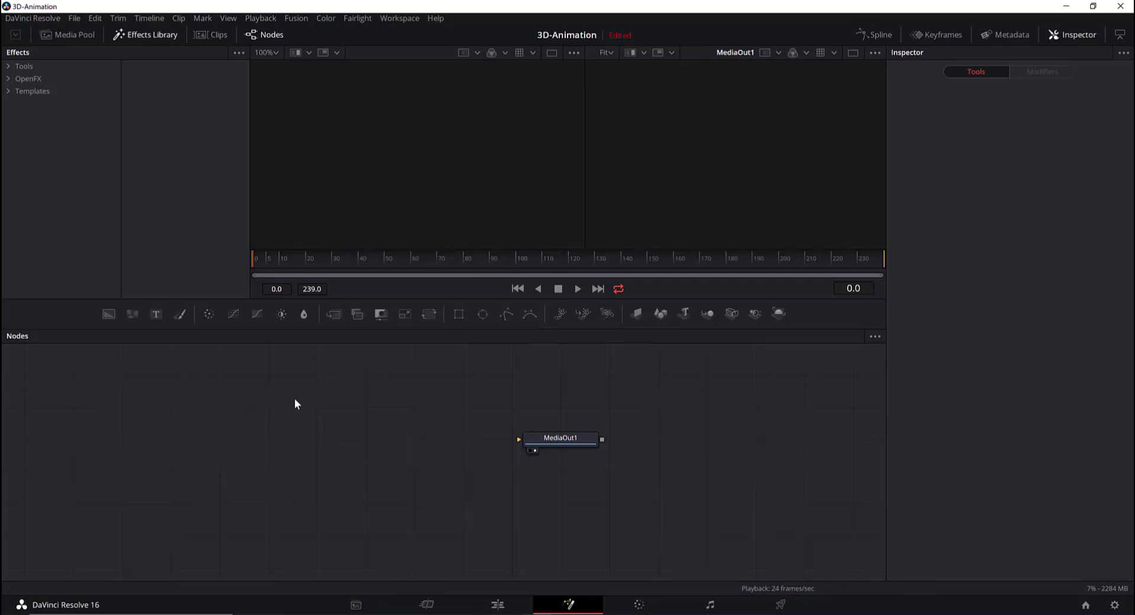
Find the Text 3D tool by searching for "text" and add it to the composition
{"action": "key", "text": "ctrl+space"}
{"action": "type", "text": "camera"}
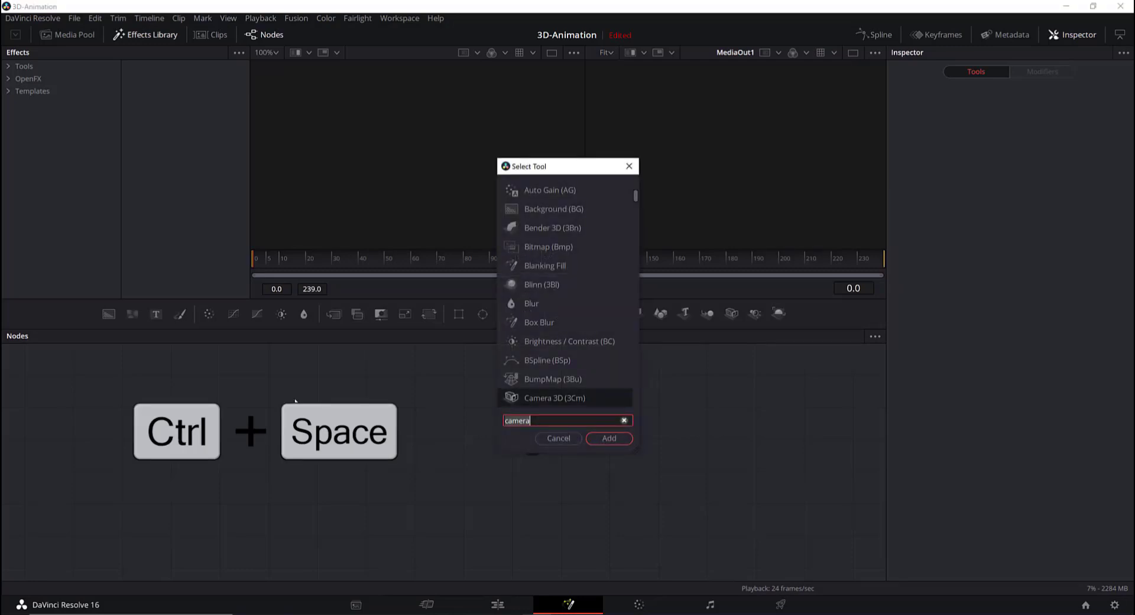
{"action": "key", "text": "BackSpace"}
{"action": "key", "text": "BackSpace"}
{"action": "key", "text": "BackSpace"}
{"action": "key", "text": "BackSpace"}
{"action": "key", "text": "BackSpace"}
{"action": "key", "text": "BackSpace"}
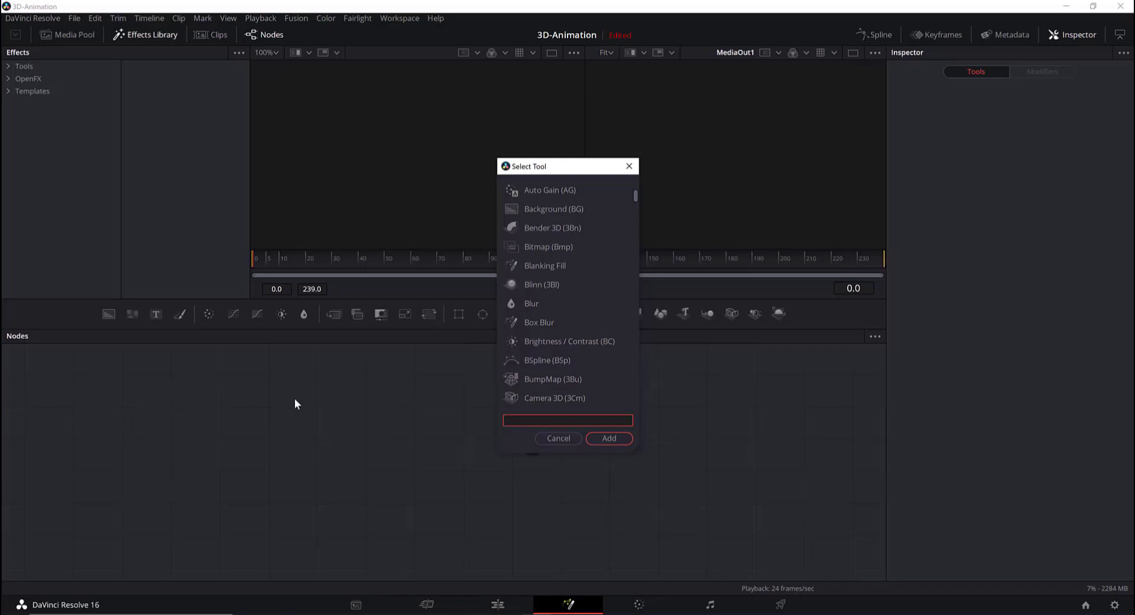
{"action": "type", "text": "text"}
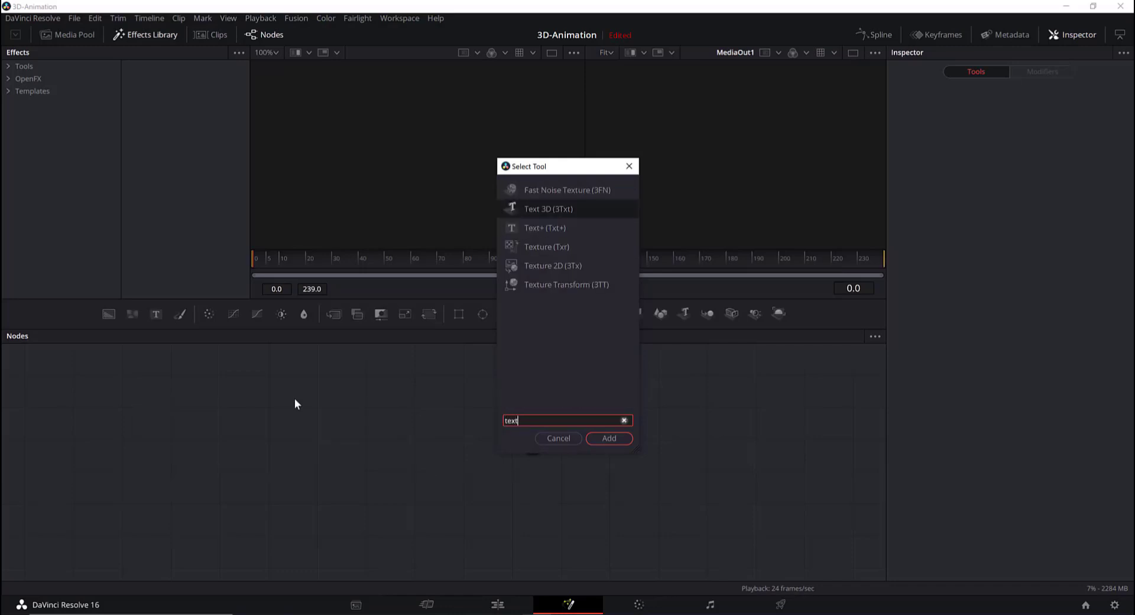
{"action": "left_click", "coordinate": [534, 210]}
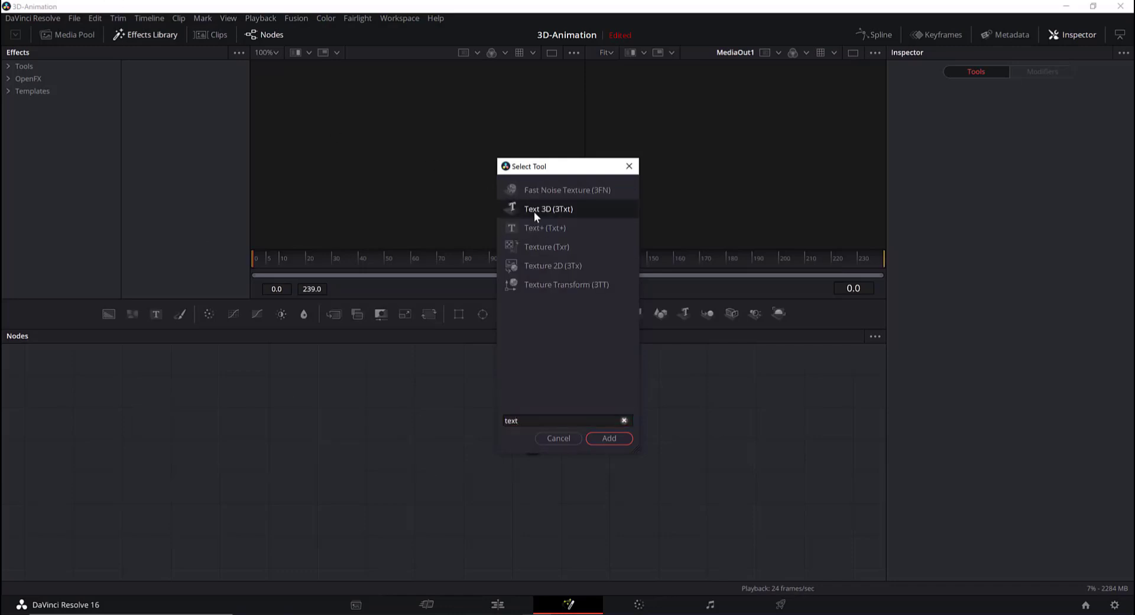
{"action": "left_click", "coordinate": [609, 437]}
Line up the Text3D1 node in the same row before the MediaOut1 node
{"action": "left_click_drag", "start_coordinate": [138, 381], "coordinate": [210, 469]}
{"action": "left_click_drag", "start_coordinate": [562, 472], "coordinate": [471, 410]}
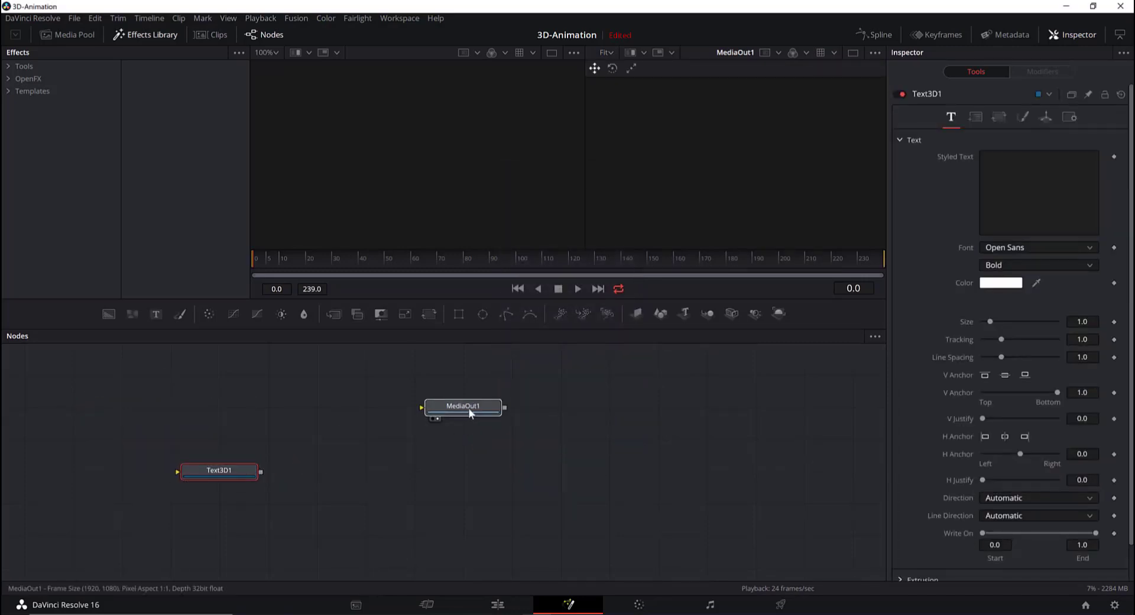
{"action": "left_click_drag", "start_coordinate": [229, 471], "coordinate": [260, 413]}
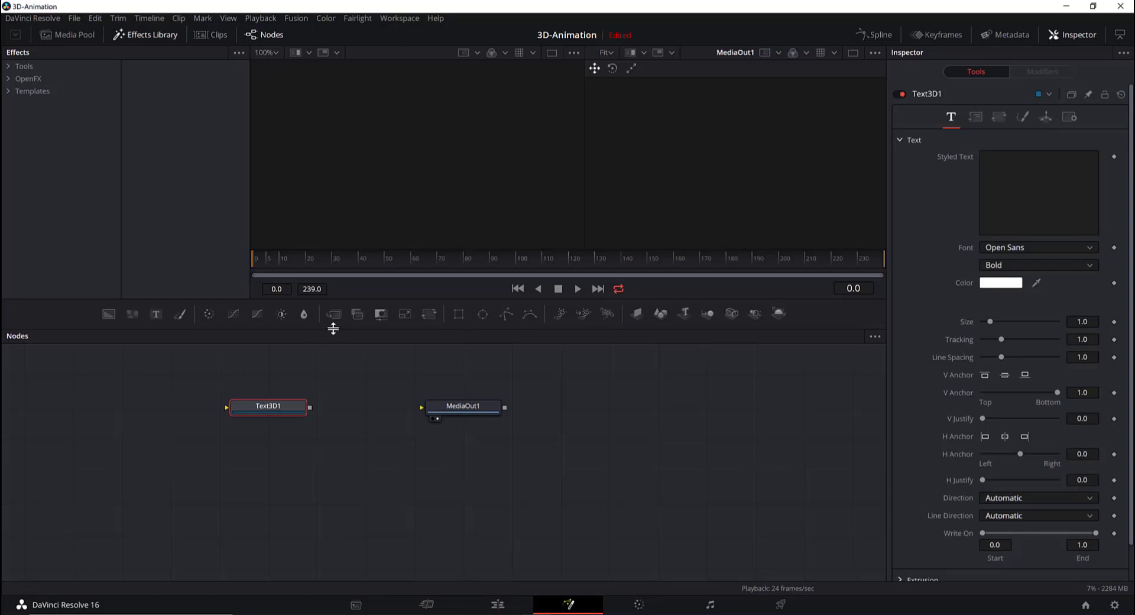
Show Text3D1 in the first viewer and set its styled text to "Text 3D Animation"
{"action": "key", "text": "1"}
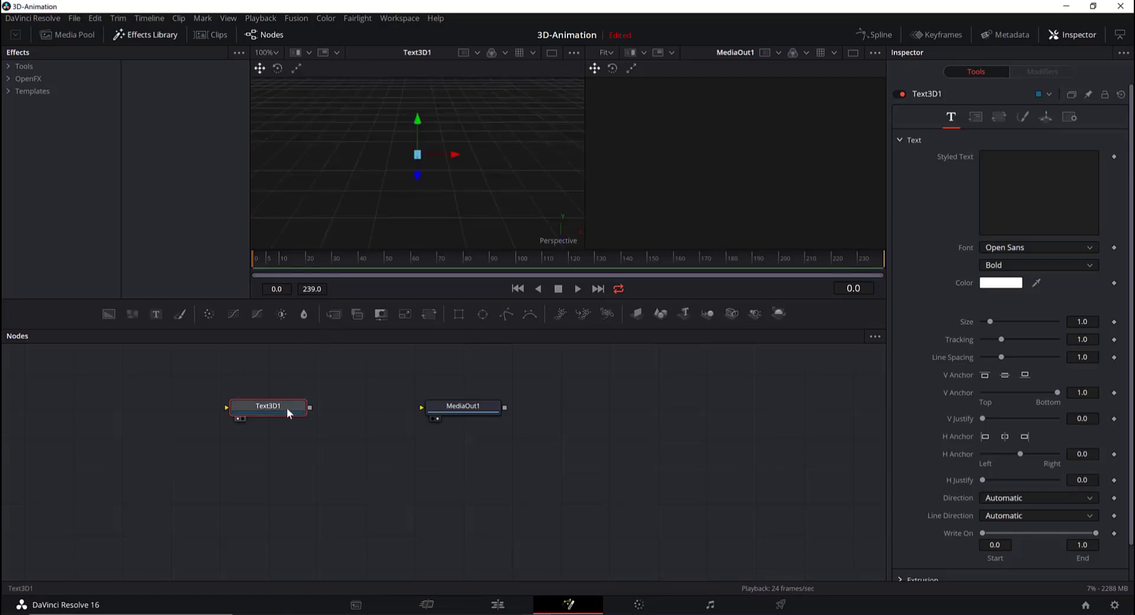
{"action": "left_click", "coordinate": [1017, 201]}
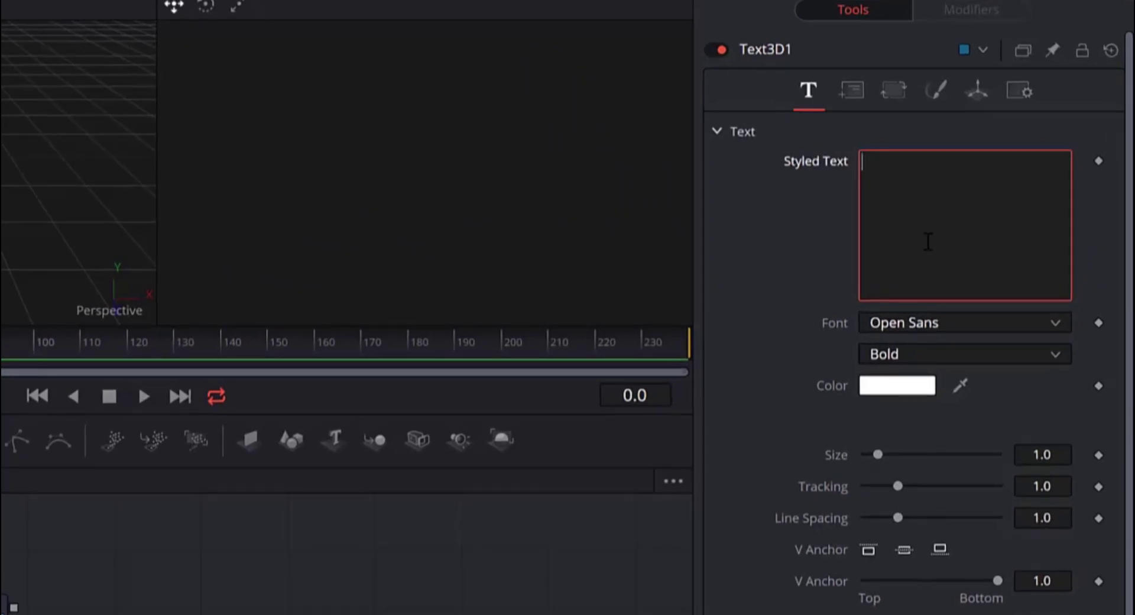
{"action": "type", "text": "Text 3D Animat"}
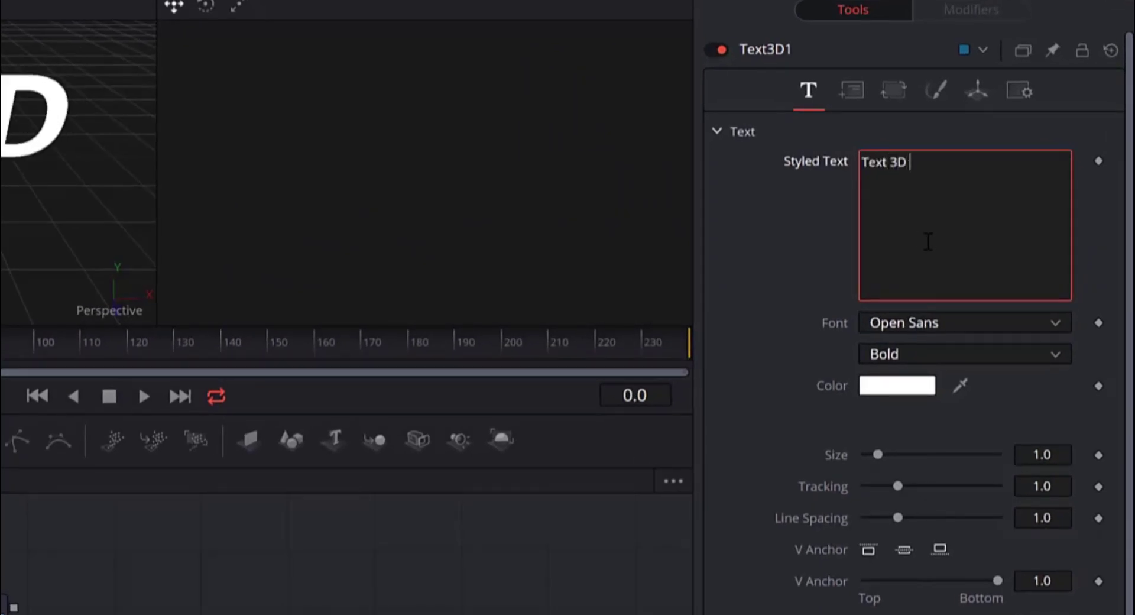
{"action": "type", "text": "ion"}
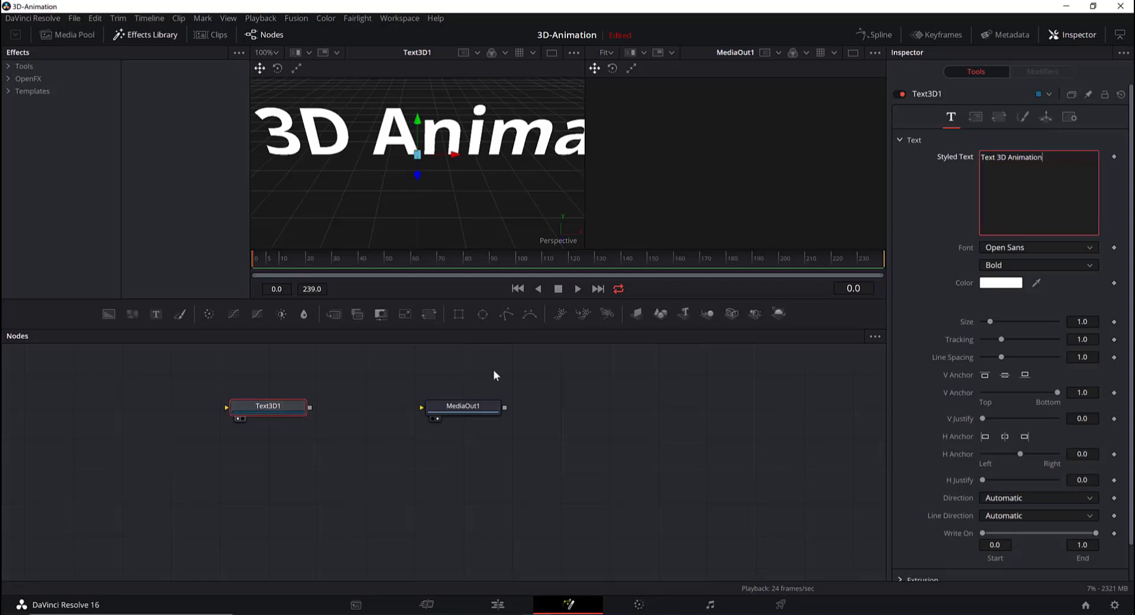
Find the Shape 3D tool by searching for "shape" and add it to the composition
{"action": "left_click", "coordinate": [287, 477]}
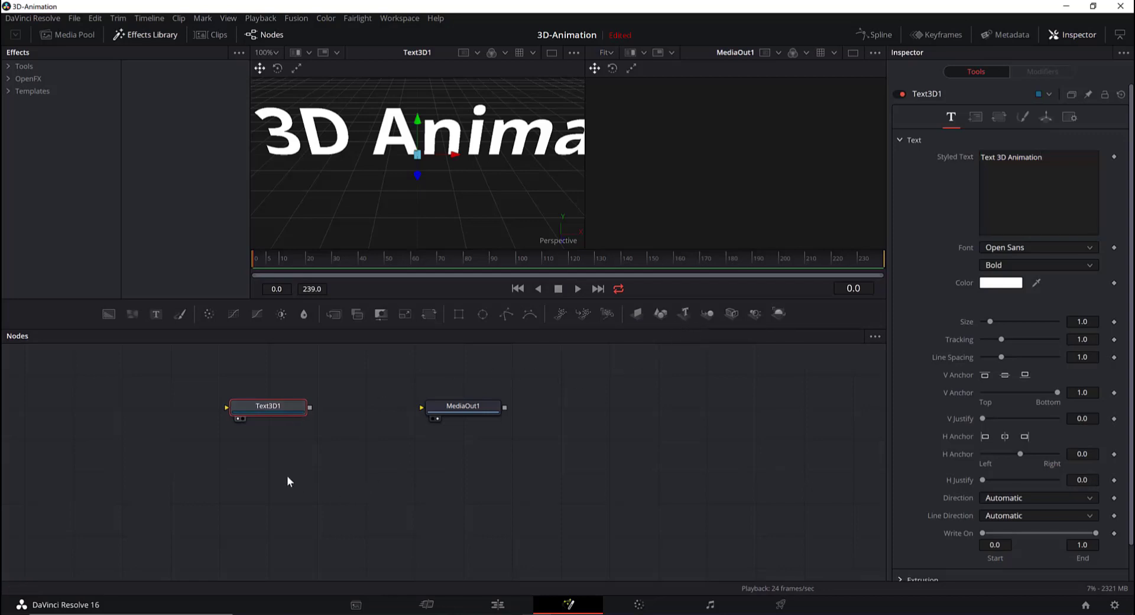
{"action": "key", "text": "ctrl+space"}
{"action": "type", "text": "shap"}
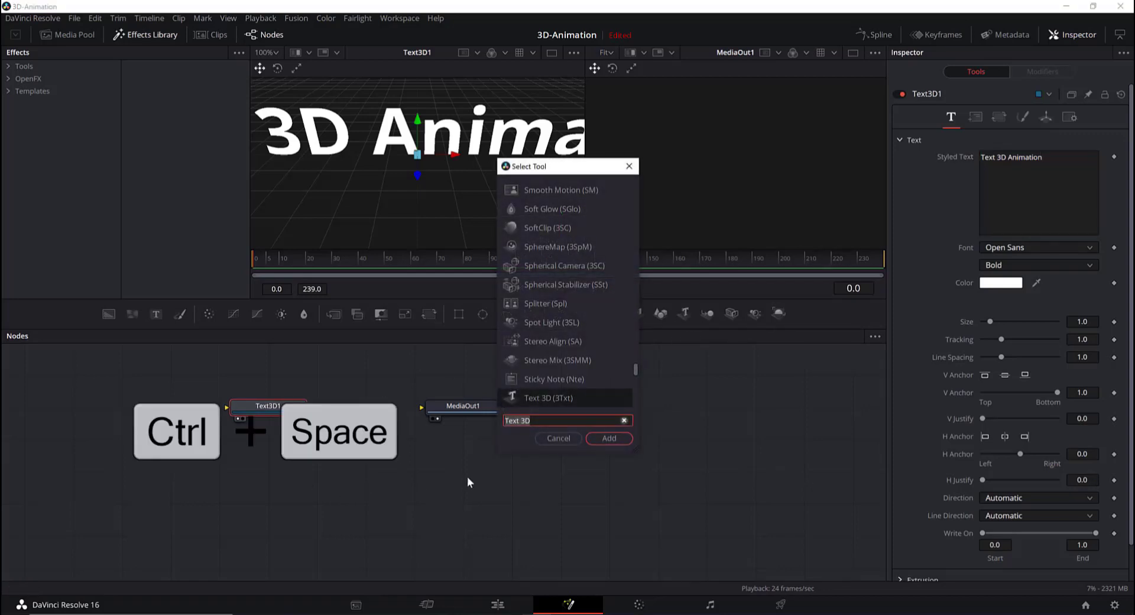
{"action": "type", "text": "e"}
{"action": "left_click", "coordinate": [545, 194]}
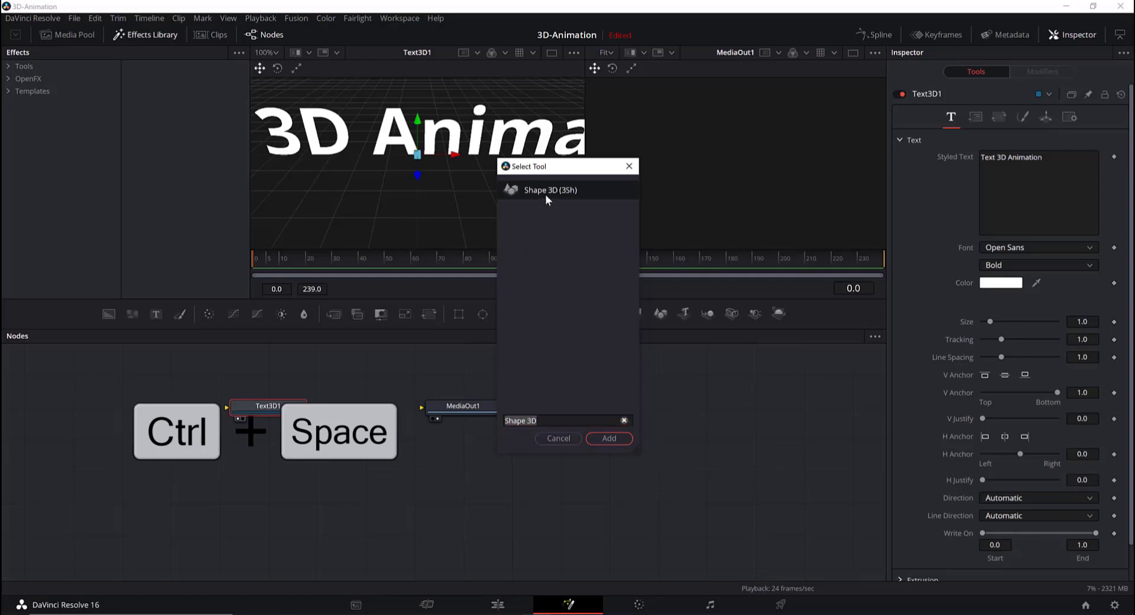
{"action": "left_click", "coordinate": [609, 438]}
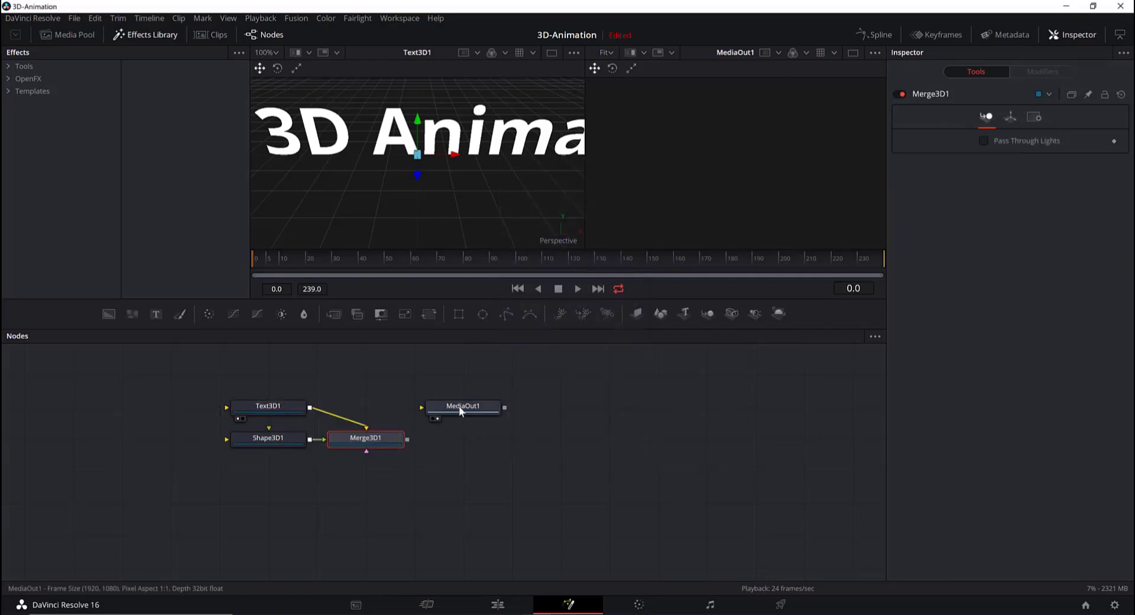
Move MediaOut1 farther away from the other nodes and delete the Merge3D1 node joining the text and shape
{"action": "left_click_drag", "start_coordinate": [458, 405], "coordinate": [617, 426]}
{"action": "left_click", "coordinate": [356, 437]}
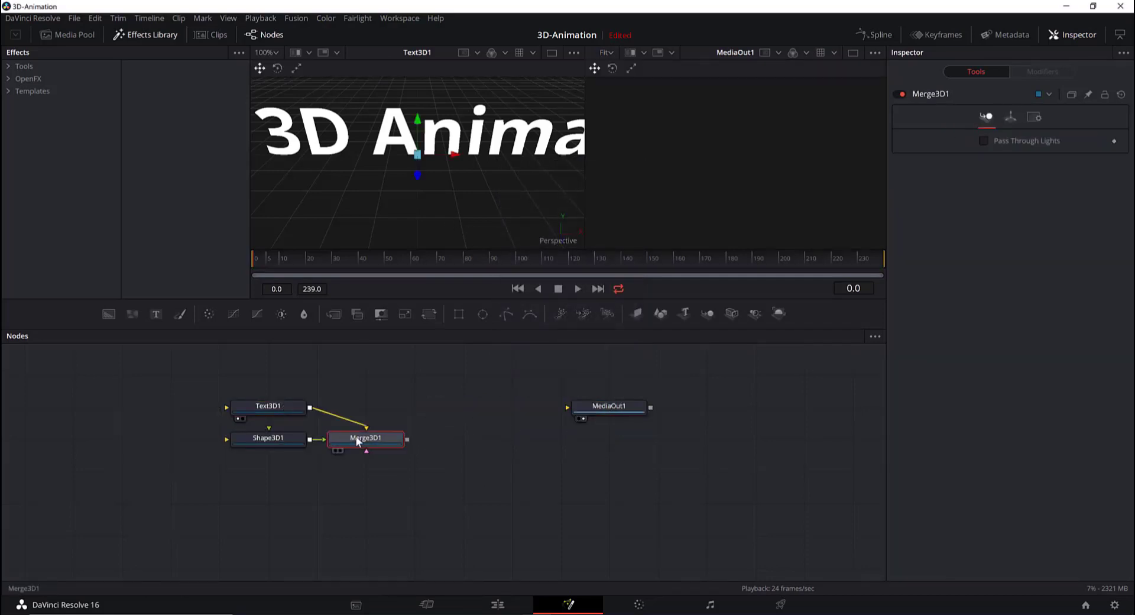
{"action": "key", "text": "Delete"}
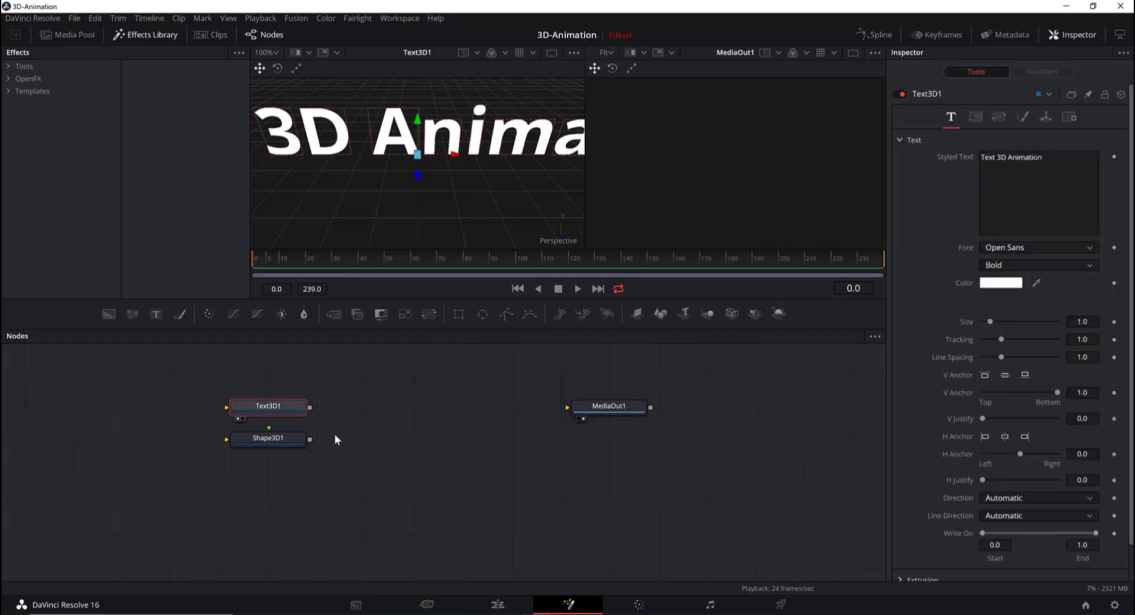
Move Shape3D1 lower beneath Text3D1 and set its shape to Cube
{"action": "left_click_drag", "start_coordinate": [288, 443], "coordinate": [283, 476]}
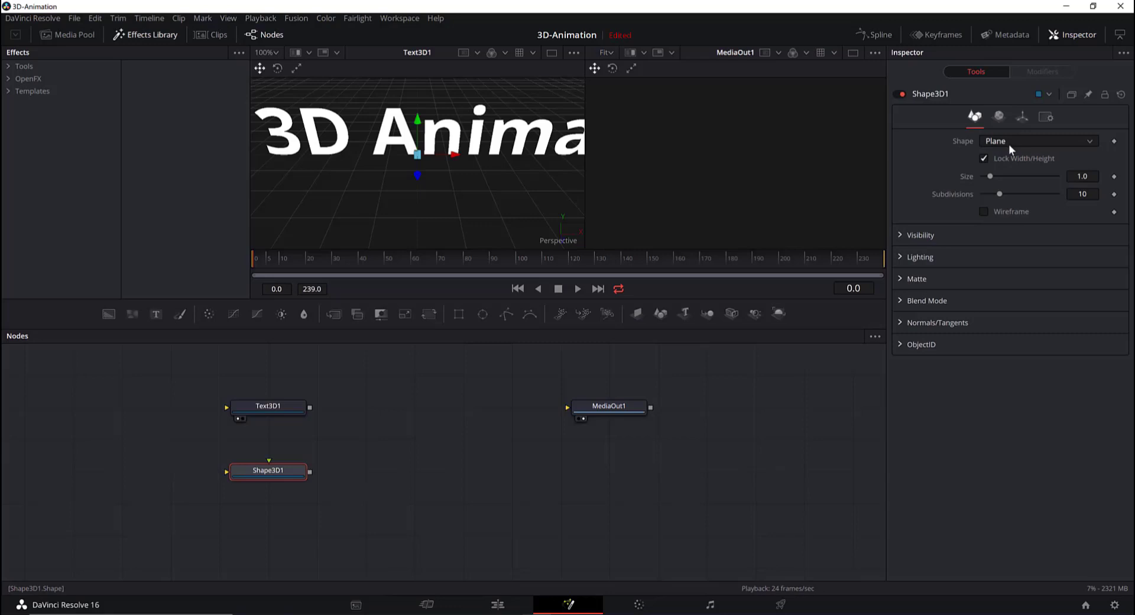
{"action": "left_click", "coordinate": [1008, 142]}
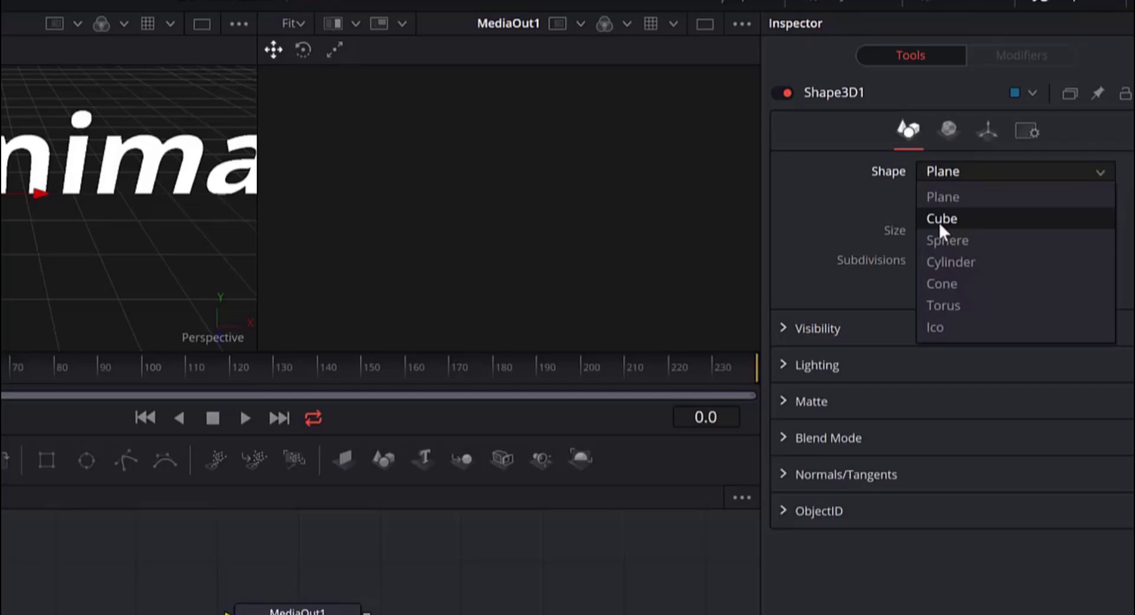
{"action": "left_click", "coordinate": [940, 219]}
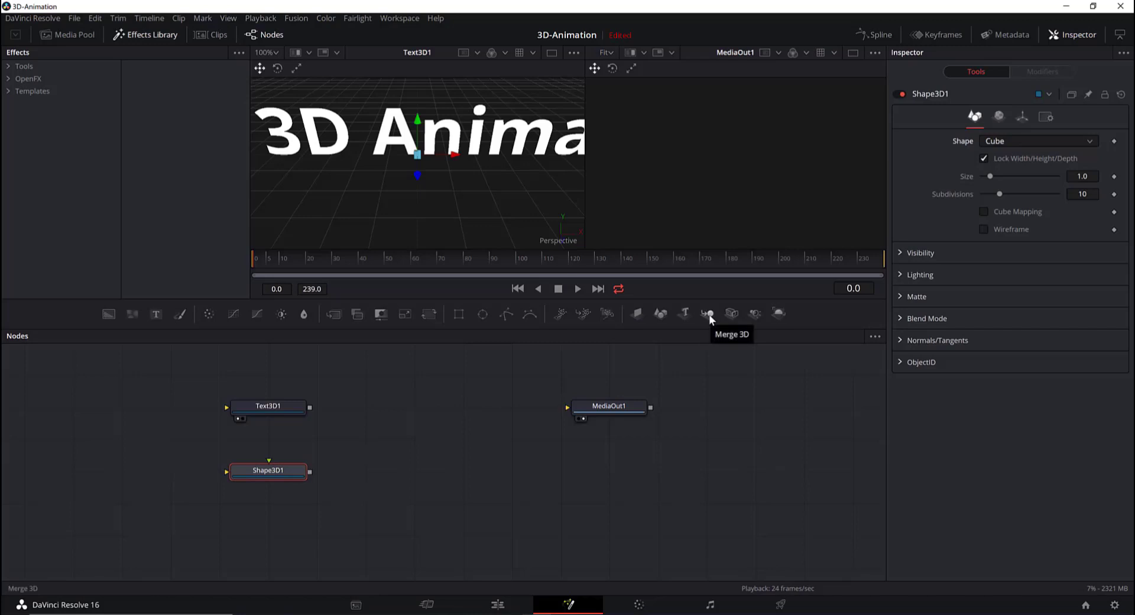
Add a Merge 3D node, connect Text3D1 and Shape3D1 to it, and show it in the first viewer
{"action": "left_click_drag", "start_coordinate": [709, 319], "coordinate": [399, 430]}
{"action": "left_click_drag", "start_coordinate": [309, 407], "coordinate": [388, 438]}
{"action": "left_click_drag", "start_coordinate": [310, 471], "coordinate": [416, 437]}
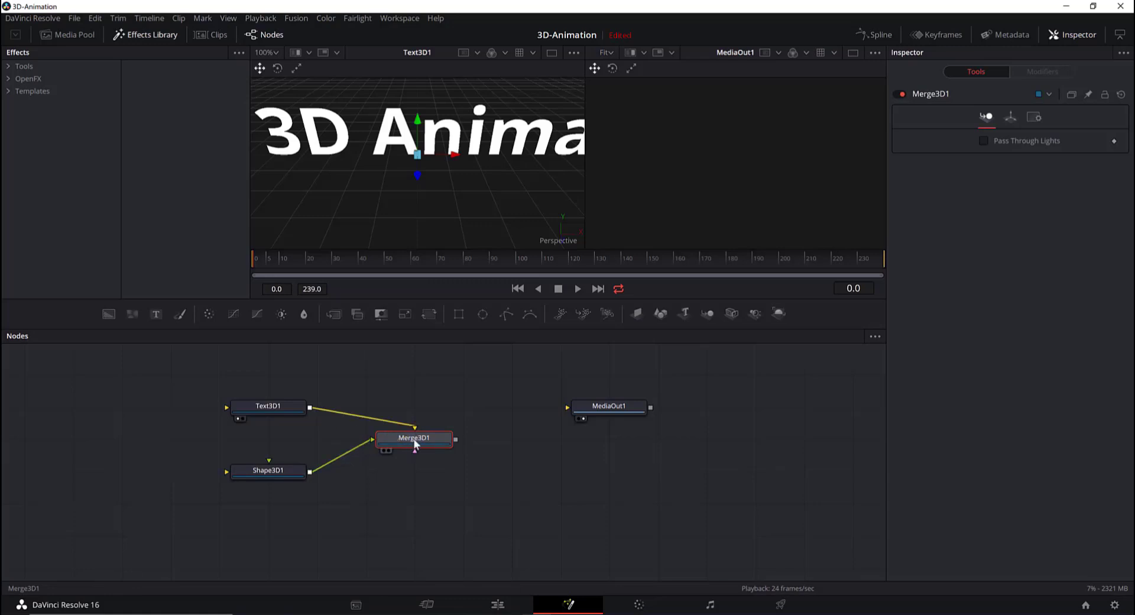
{"action": "key", "text": "1"}
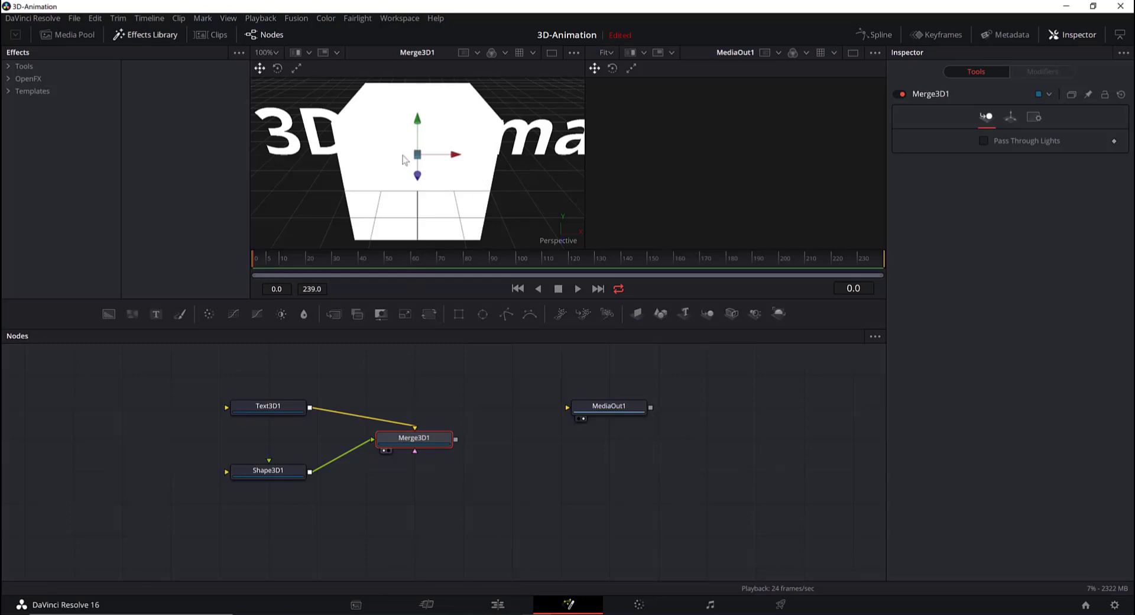
Rearrange the nodes so Merge3D1 sits midway in height between Text3D1 above and Shape3D1 below
{"action": "left_click_drag", "start_coordinate": [290, 414], "coordinate": [244, 382]}
{"action": "left_click_drag", "start_coordinate": [258, 463], "coordinate": [202, 438]}
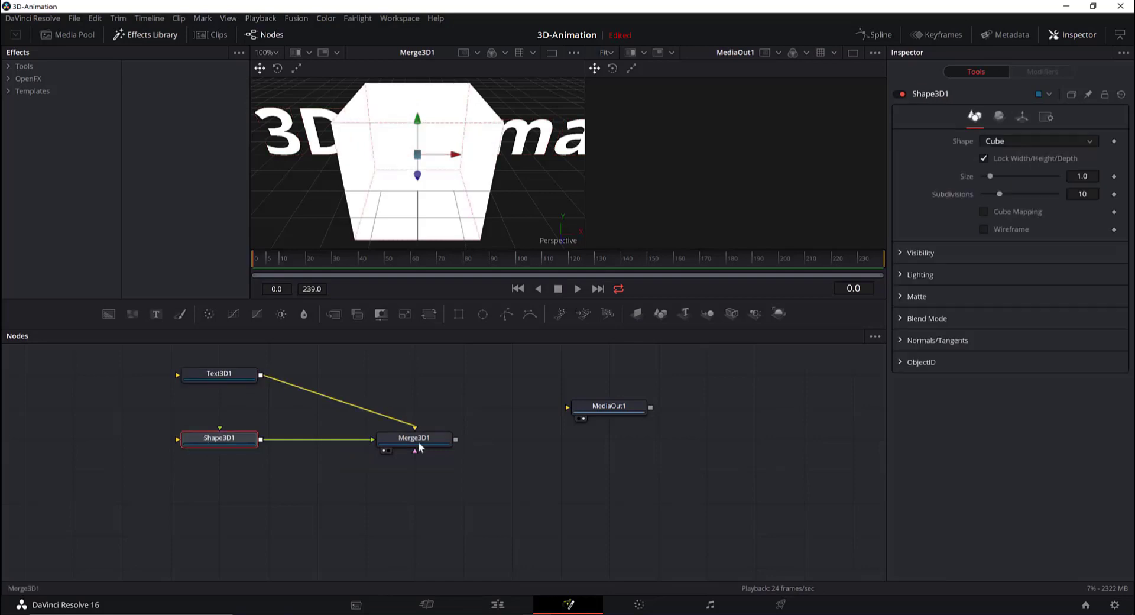
{"action": "left_click_drag", "start_coordinate": [425, 438], "coordinate": [349, 405]}
{"action": "left_click", "coordinate": [349, 405]}
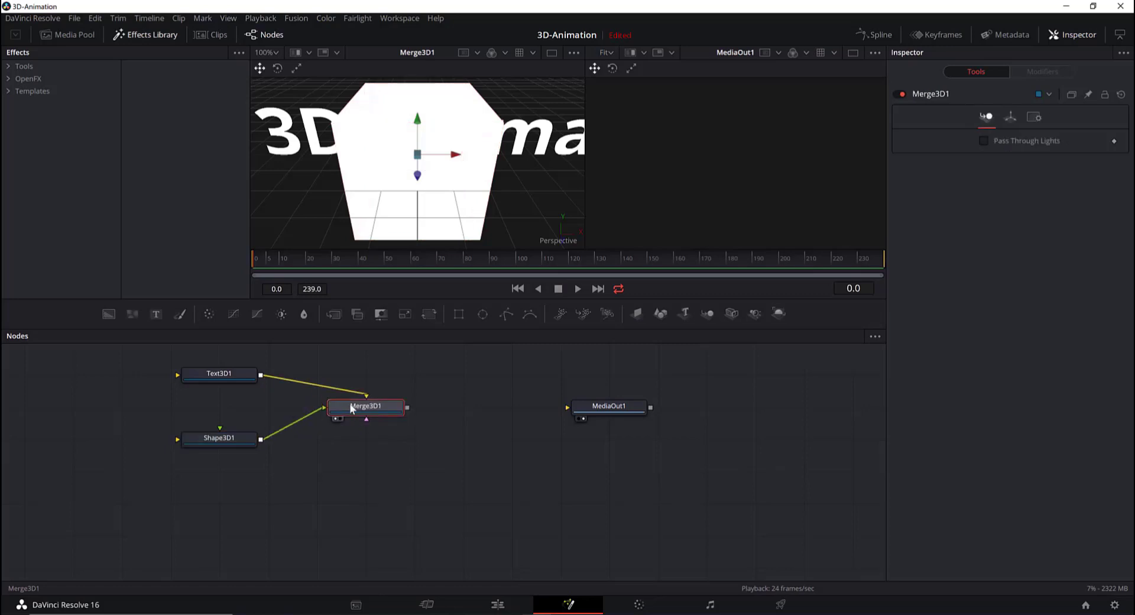
Add a router to each connection from Text3D1 and Shape3D1, aligning them directly above and below Merge3D1
{"action": "left_click", "coordinate": [312, 385], "text": "alt"}
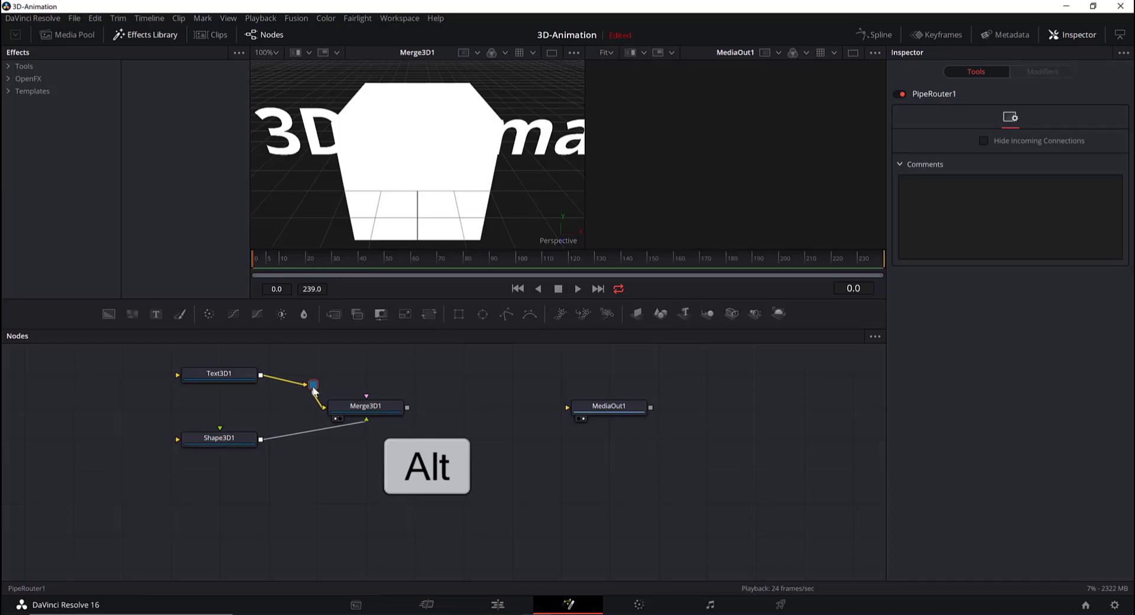
{"action": "left_click_drag", "start_coordinate": [313, 386], "coordinate": [365, 377]}
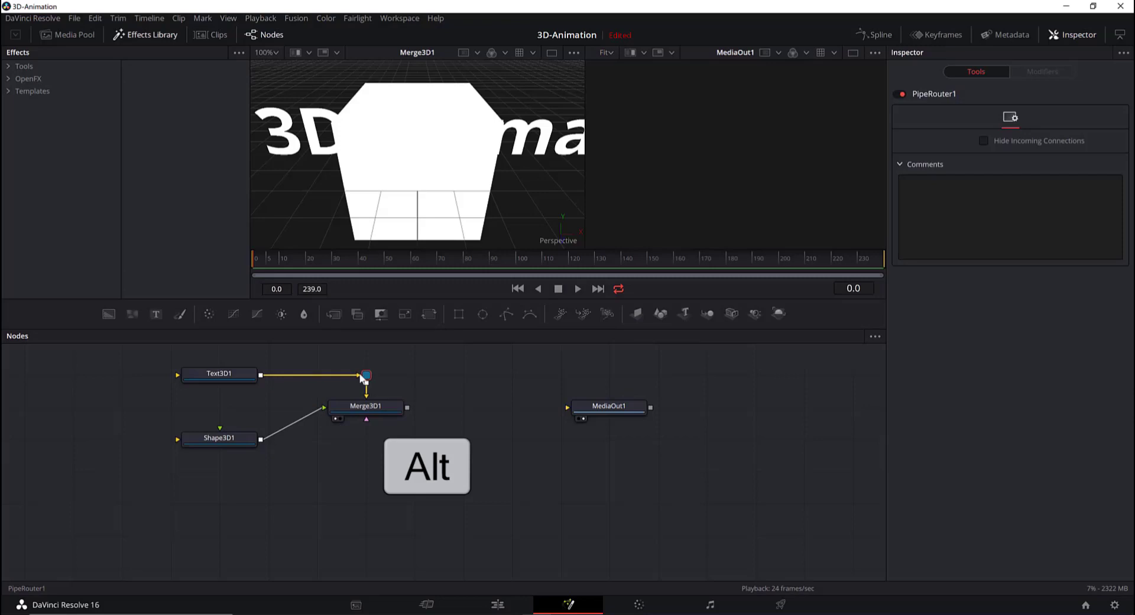
{"action": "left_click", "coordinate": [293, 421], "text": "alt"}
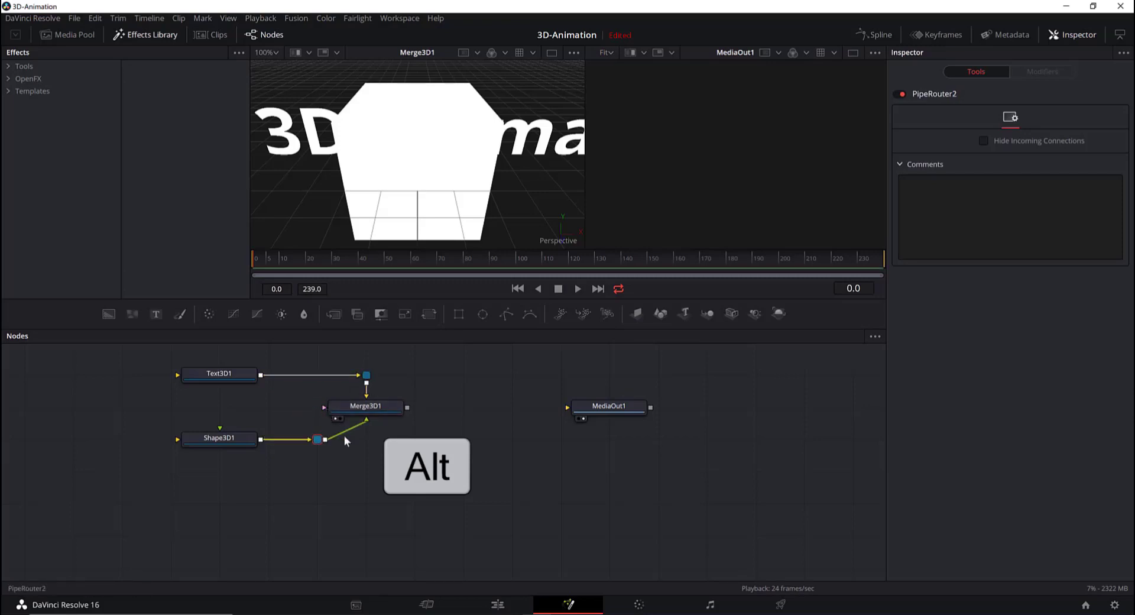
{"action": "left_click_drag", "start_coordinate": [344, 435], "coordinate": [358, 438]}
Move Merge3D1 and its two routers closer to the source nodes, and shift the whole group farther from MediaOut1
{"action": "left_click_drag", "start_coordinate": [427, 354], "coordinate": [341, 409]}
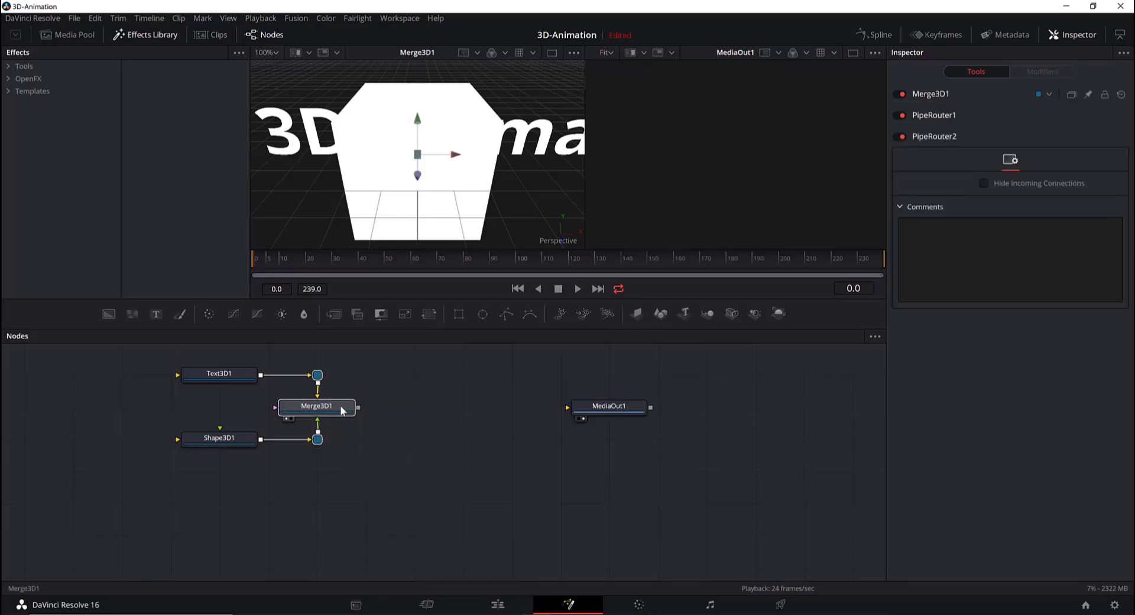
{"action": "left_click_drag", "start_coordinate": [155, 349], "coordinate": [457, 501]}
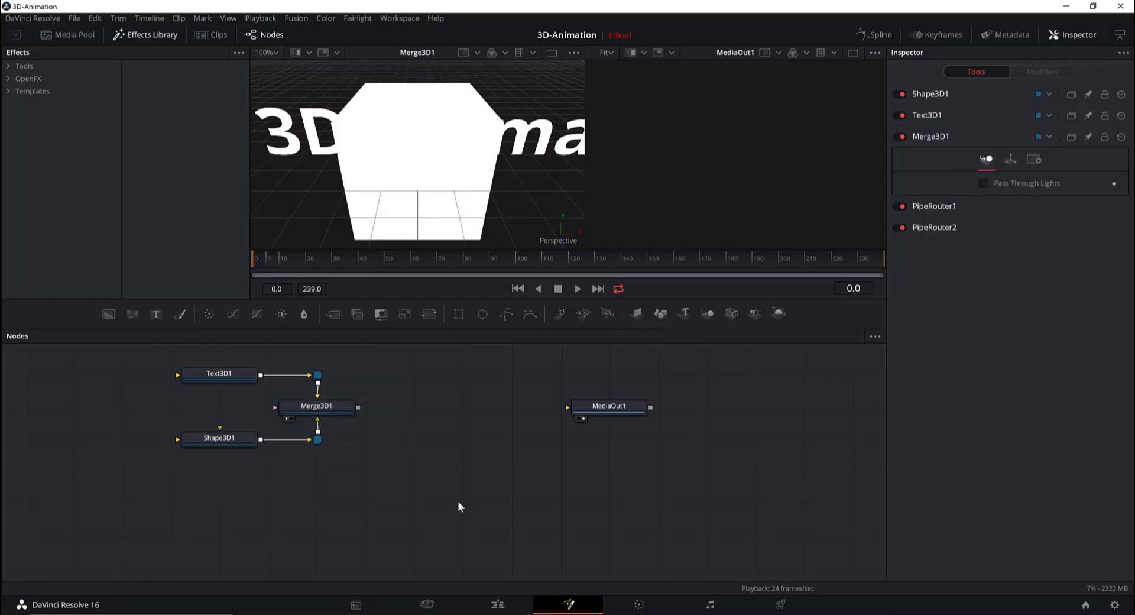
{"action": "left_click_drag", "start_coordinate": [227, 374], "coordinate": [81, 406]}
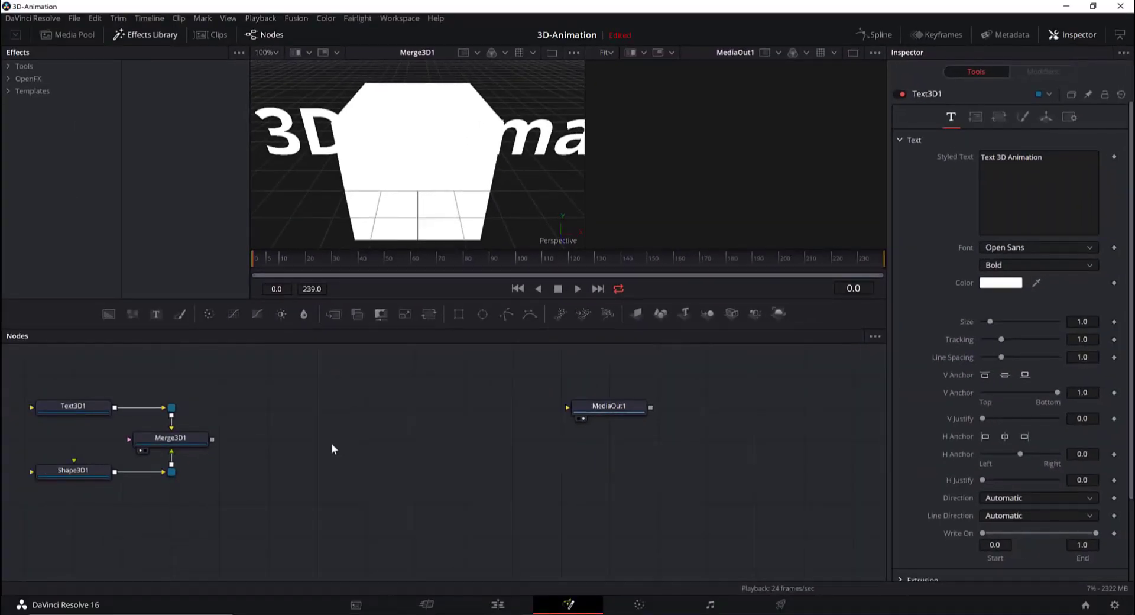
Find the Renderer 3D tool by searching for "rendere", add it, and connect Merge3D1's output to it
{"action": "key", "text": "ctrl+space"}
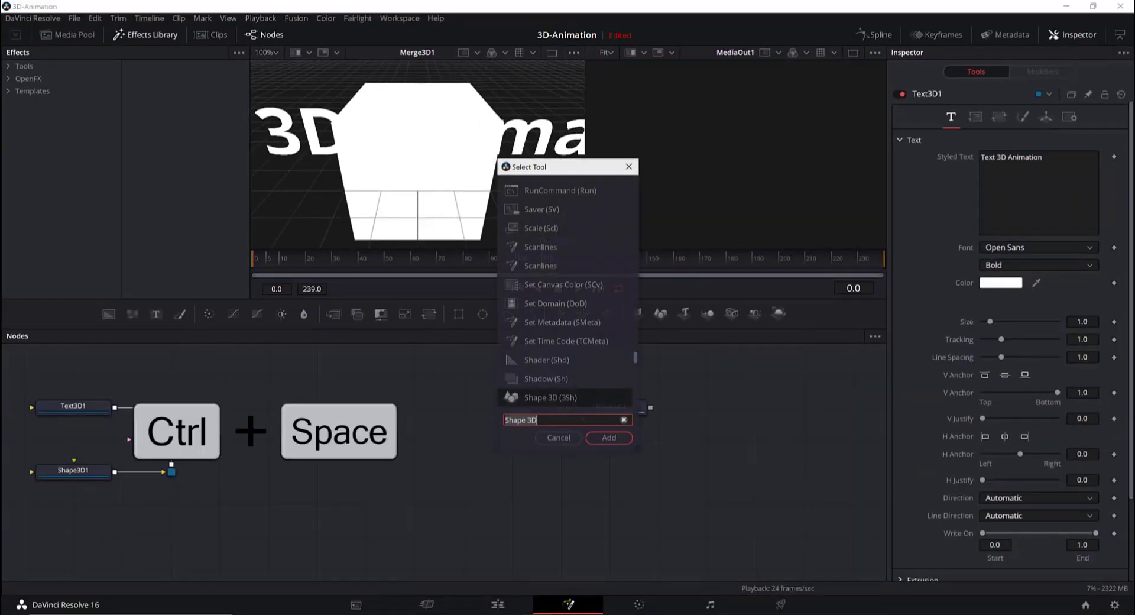
{"action": "type", "text": "rendere"}
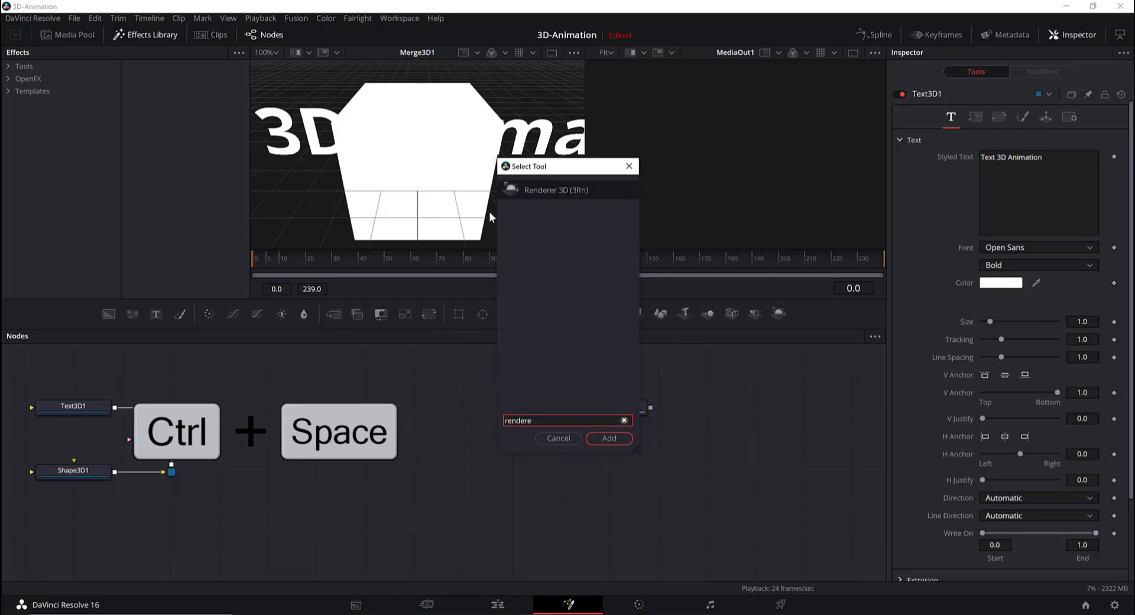
{"action": "left_click", "coordinate": [548, 194]}
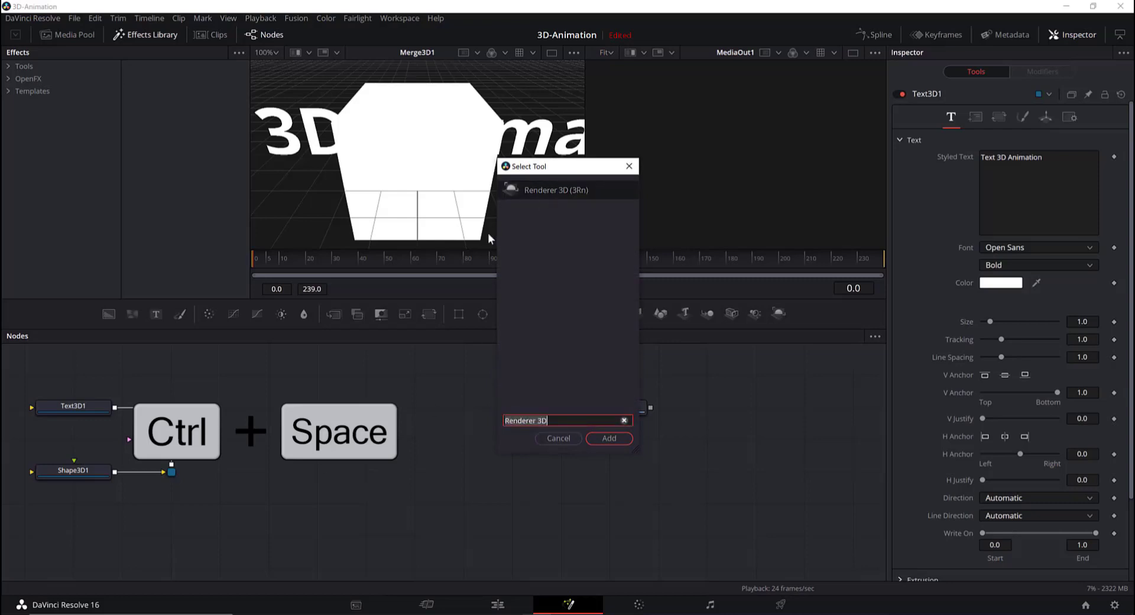
{"action": "left_click", "coordinate": [610, 440]}
{"action": "left_click", "coordinate": [172, 442]}
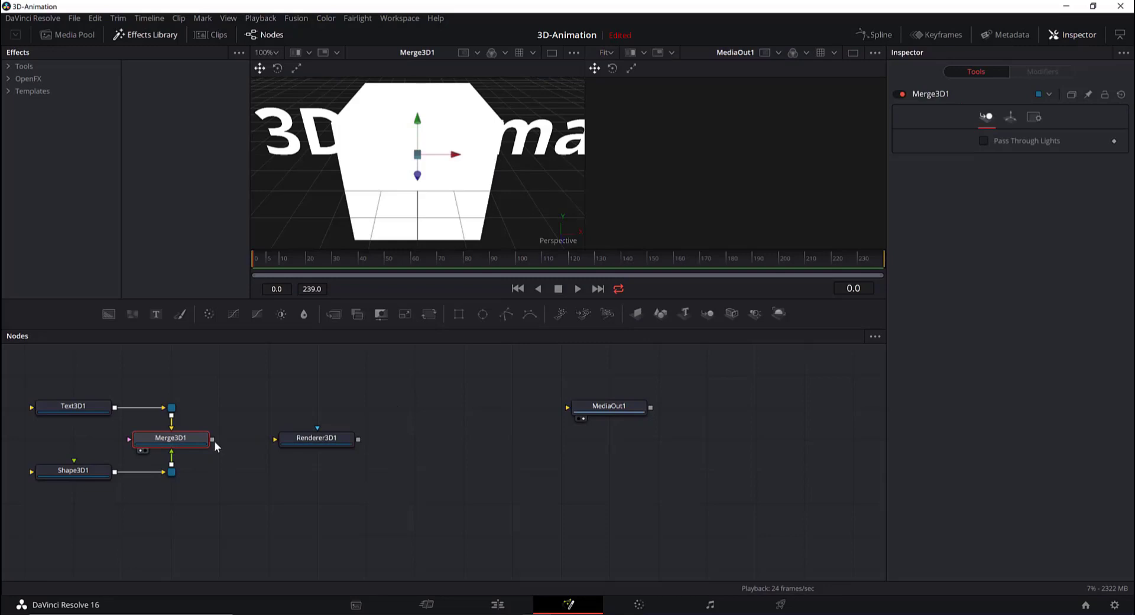
{"action": "left_click_drag", "start_coordinate": [211, 438], "coordinate": [315, 440]}
{"action": "left_click", "coordinate": [324, 438]}
Show Renderer3D1 in the second viewer and enable its Lighting and Shadows options
{"action": "left_click_drag", "start_coordinate": [287, 397], "coordinate": [408, 476]}
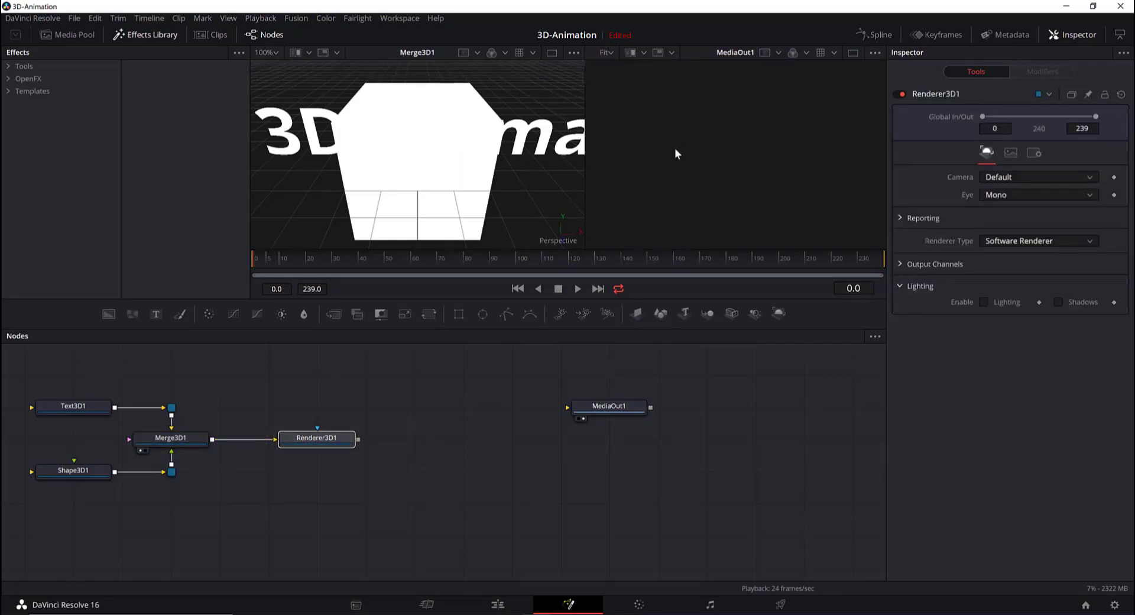
{"action": "key", "text": "2"}
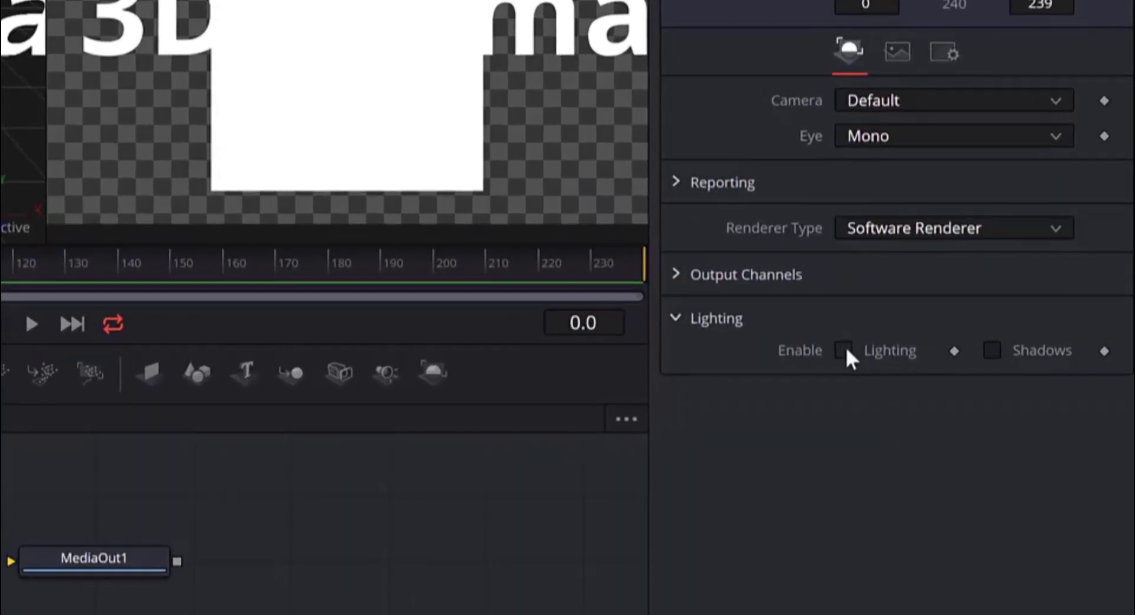
{"action": "left_click", "coordinate": [844, 350]}
{"action": "left_click", "coordinate": [991, 351]}
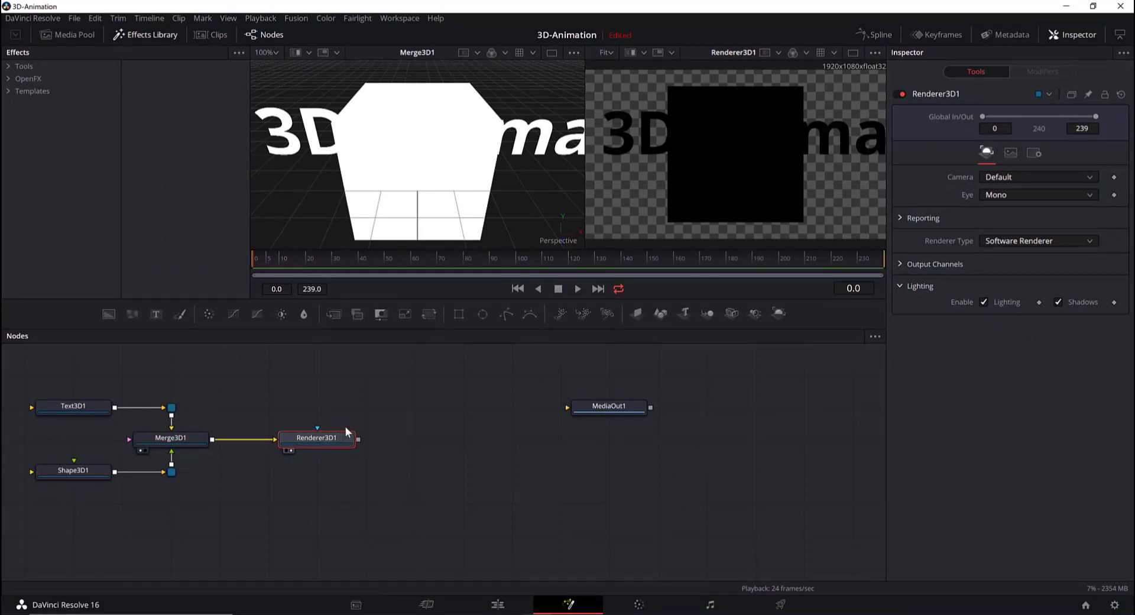
Add a Spot Light to Merge3D1 by searching for "spot", and place its node below the merge
{"action": "left_click", "coordinate": [200, 438]}
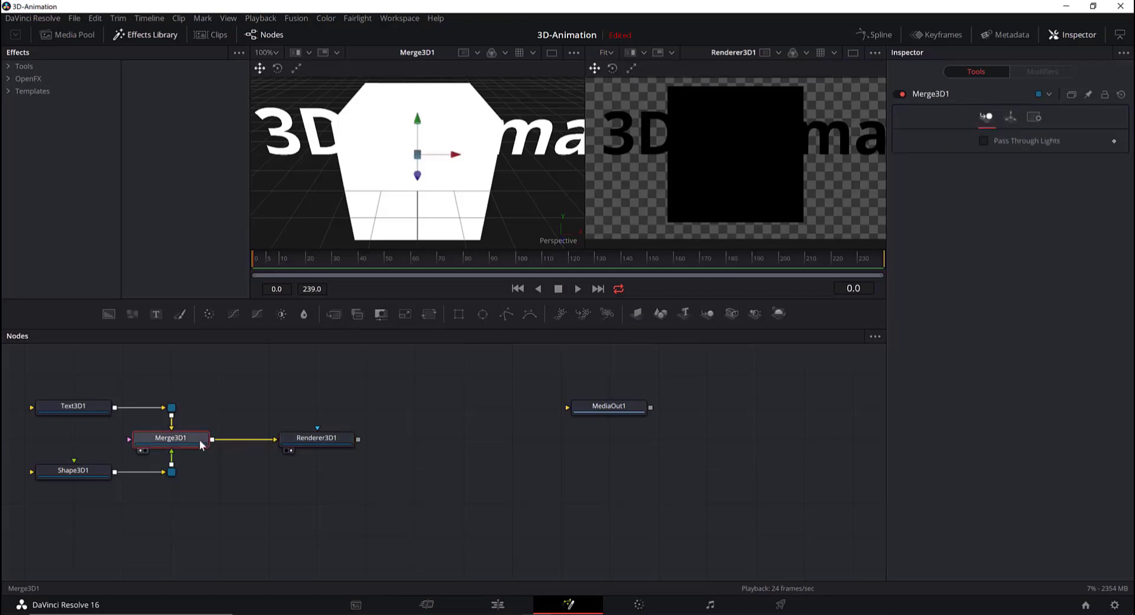
{"action": "key", "text": "shift+space"}
{"action": "type", "text": "spot"}
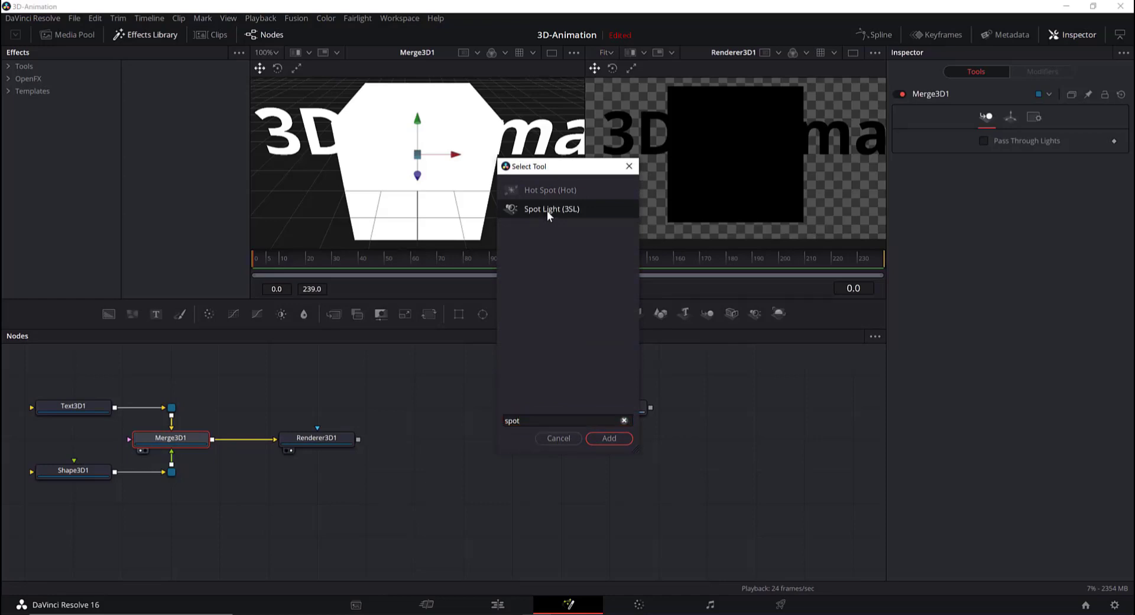
{"action": "left_click", "coordinate": [548, 211]}
{"action": "left_click", "coordinate": [609, 438]}
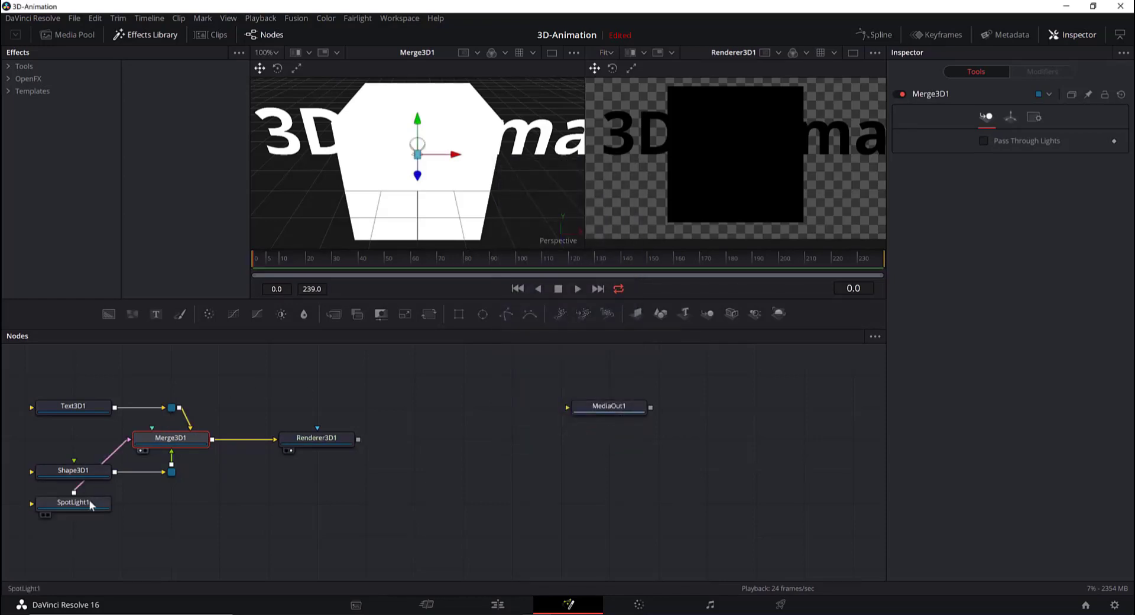
{"action": "left_click_drag", "start_coordinate": [90, 499], "coordinate": [217, 535]}
Set SpotLight1's Z translation to 2.61
{"action": "left_click", "coordinate": [217, 536]}
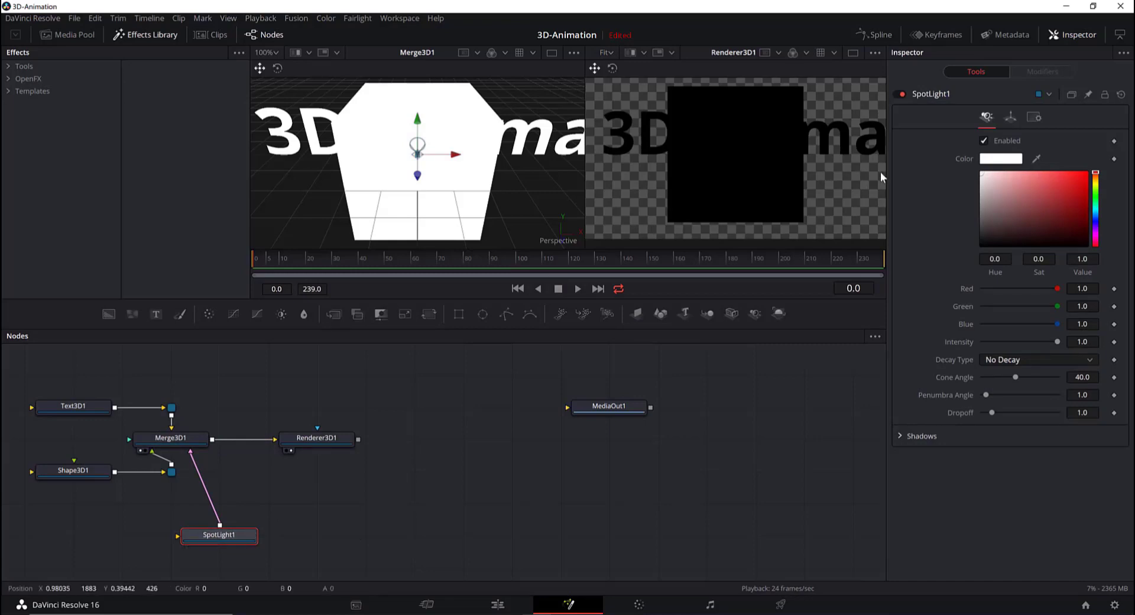
{"action": "left_click", "coordinate": [1012, 117]}
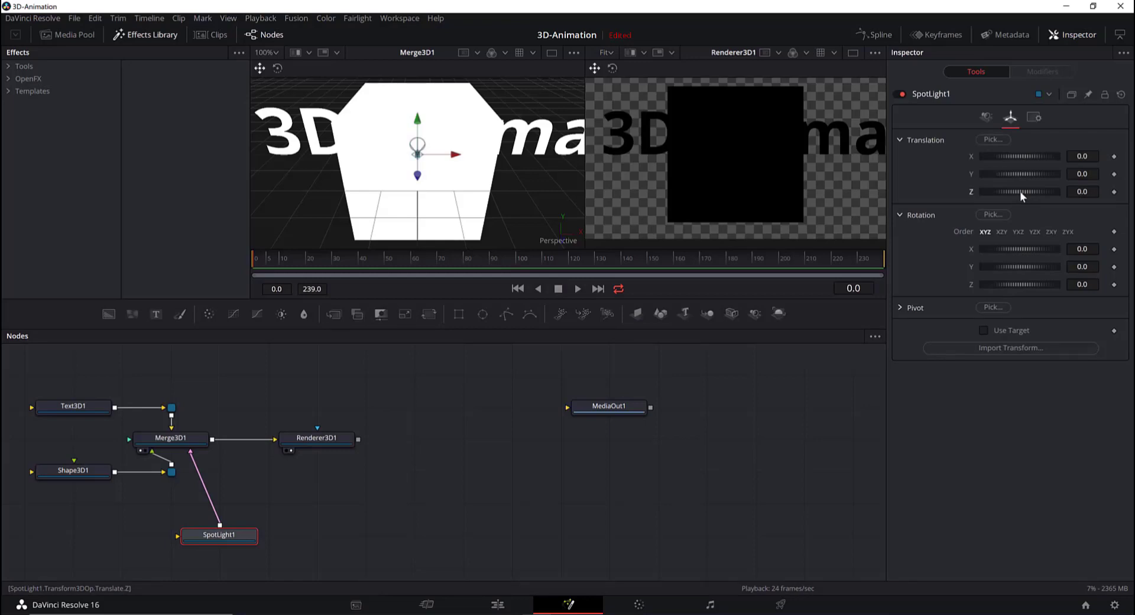
{"action": "left_click_drag", "start_coordinate": [1020, 190], "coordinate": [1032, 190]}
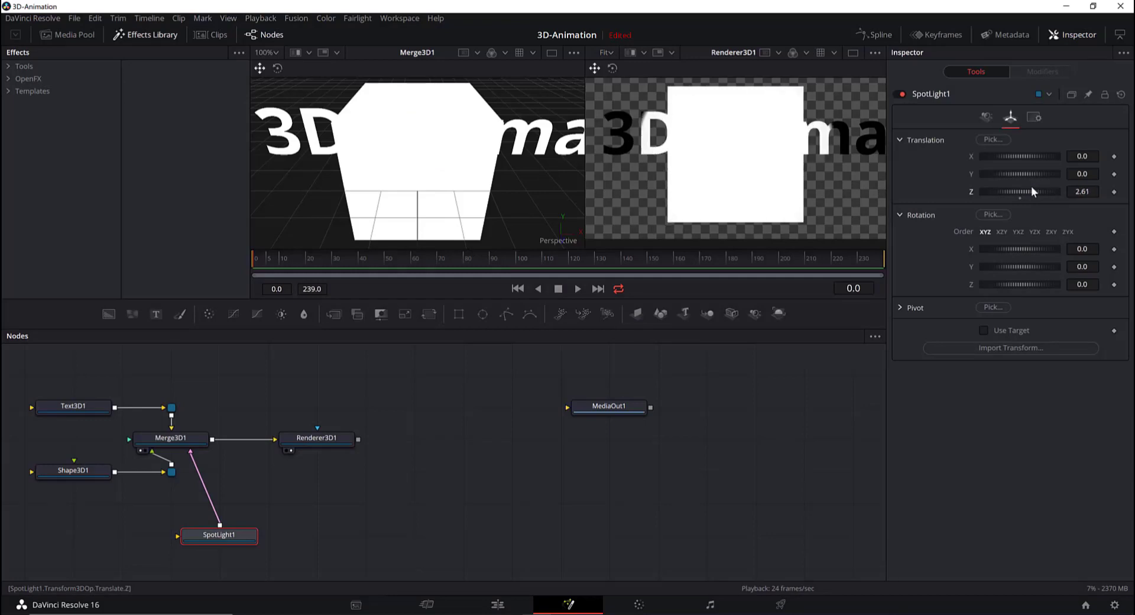
Set Shape3D1's diffuse material color to red with hue 0.0, saturation 0.76 and value 0.921
{"action": "left_click", "coordinate": [90, 471]}
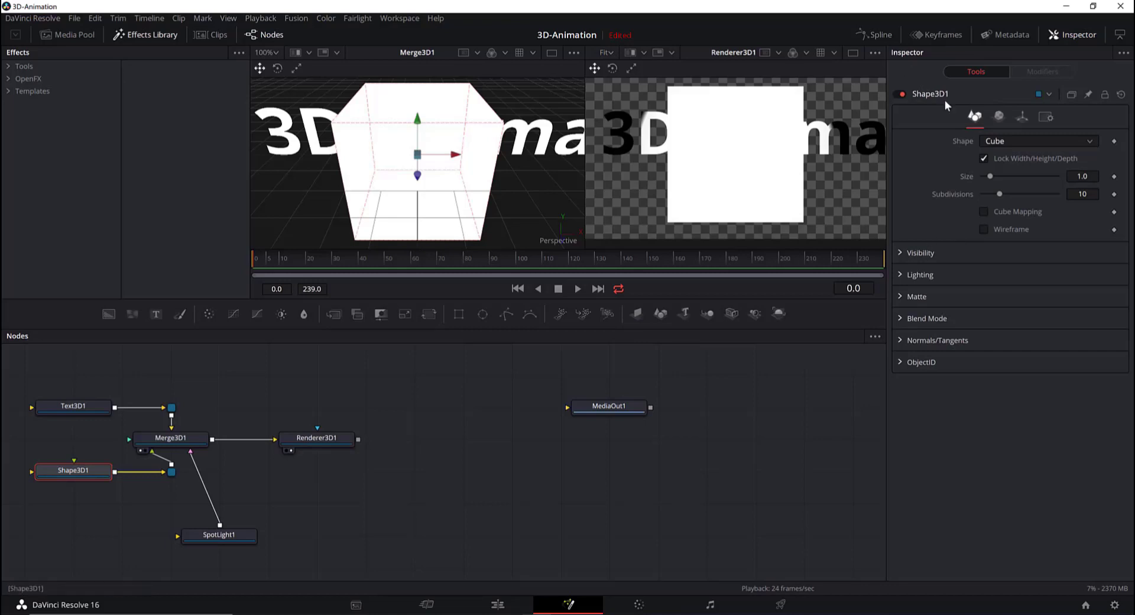
{"action": "left_click", "coordinate": [998, 117]}
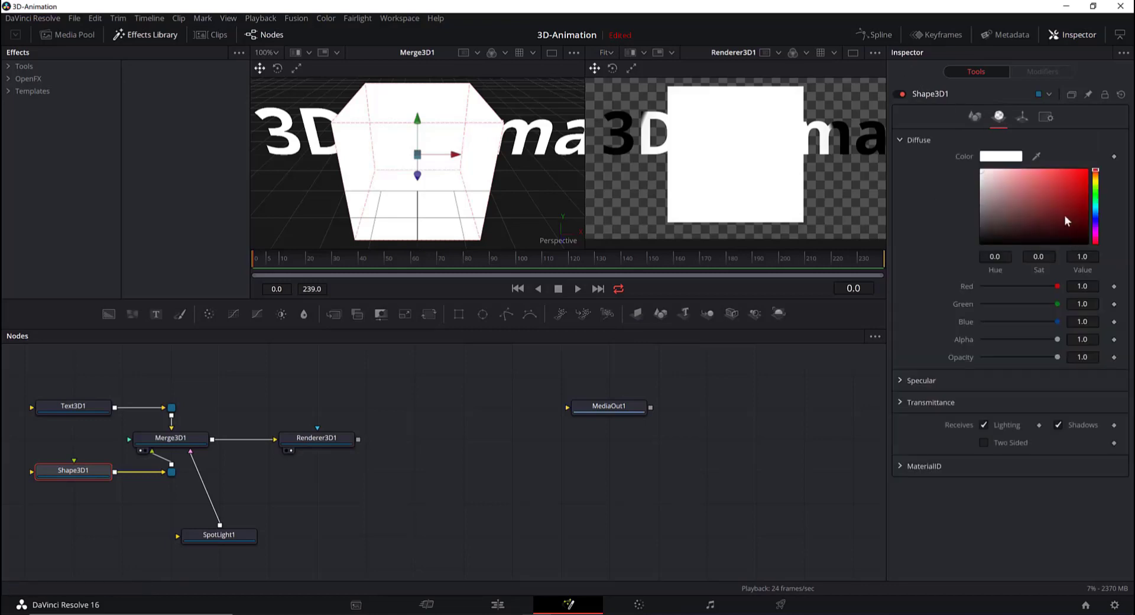
{"action": "left_click", "coordinate": [1051, 185]}
{"action": "mouse_move", "coordinate": [1052, 186]}
{"action": "left_mouse_down"}
{"action": "mouse_move", "coordinate": [1031, 188]}
{"action": "mouse_move", "coordinate": [1055, 195]}
{"action": "mouse_move", "coordinate": [1028, 190]}
{"action": "mouse_move", "coordinate": [1062, 175]}
{"action": "left_mouse_up"}
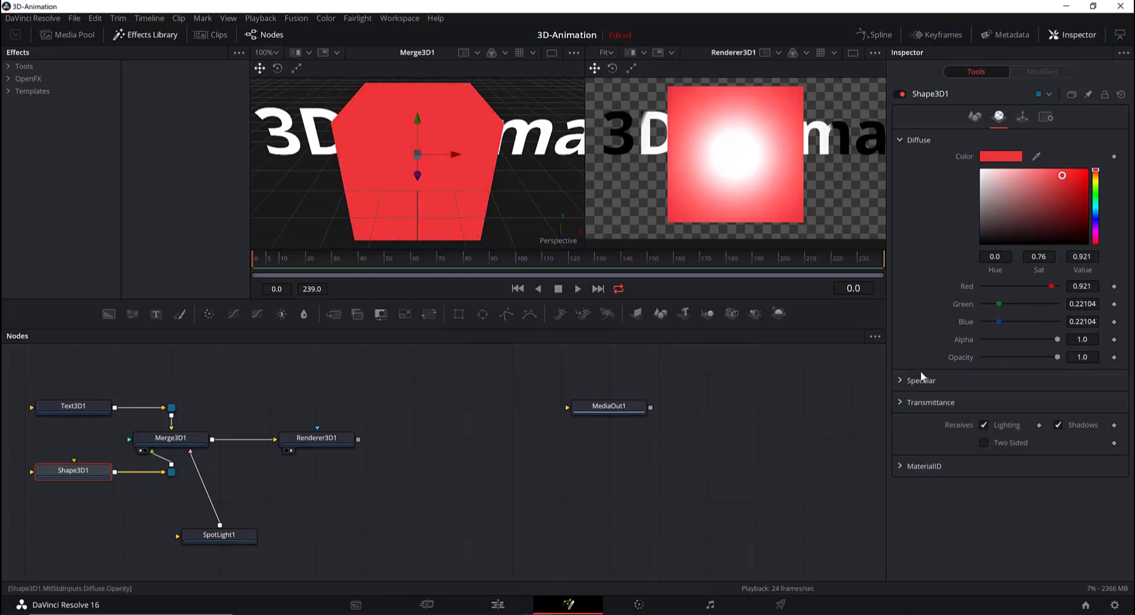
Set Shape3D1's specular color to hue 0.0, saturation 0.372 and value 0.858, with intensity 0.693 and exponent 54.8
{"action": "left_click", "coordinate": [901, 381]}
{"action": "scroll", "coordinate": [993, 390], "scroll_direction": "down", "scroll_amount": 3}
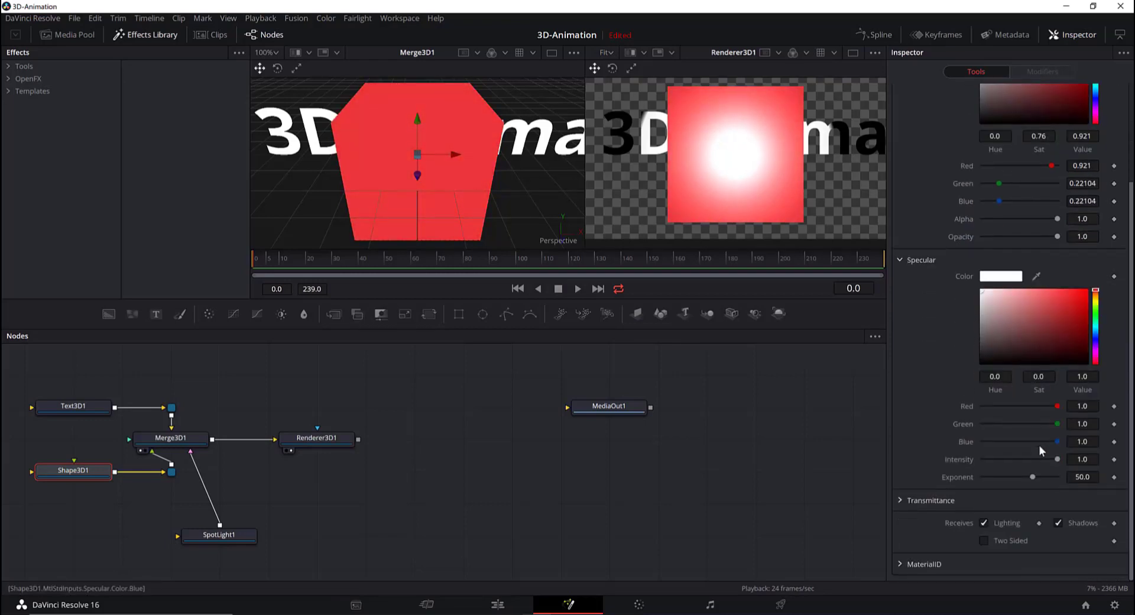
{"action": "left_click_drag", "start_coordinate": [1057, 459], "coordinate": [1033, 477]}
{"action": "left_click_drag", "start_coordinate": [1008, 299], "coordinate": [1019, 300]}
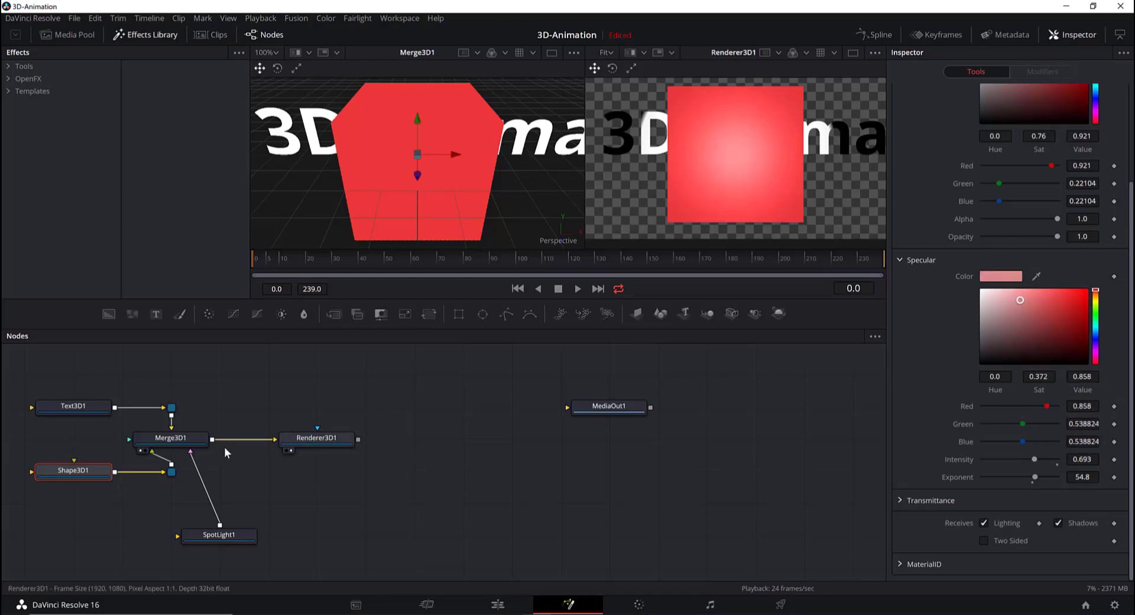
Set Text3D1's text color to red #ff2d08 and center its vertical anchor
{"action": "left_click", "coordinate": [87, 406]}
{"action": "left_click", "coordinate": [1001, 251]}
{"action": "left_click", "coordinate": [605, 238]}
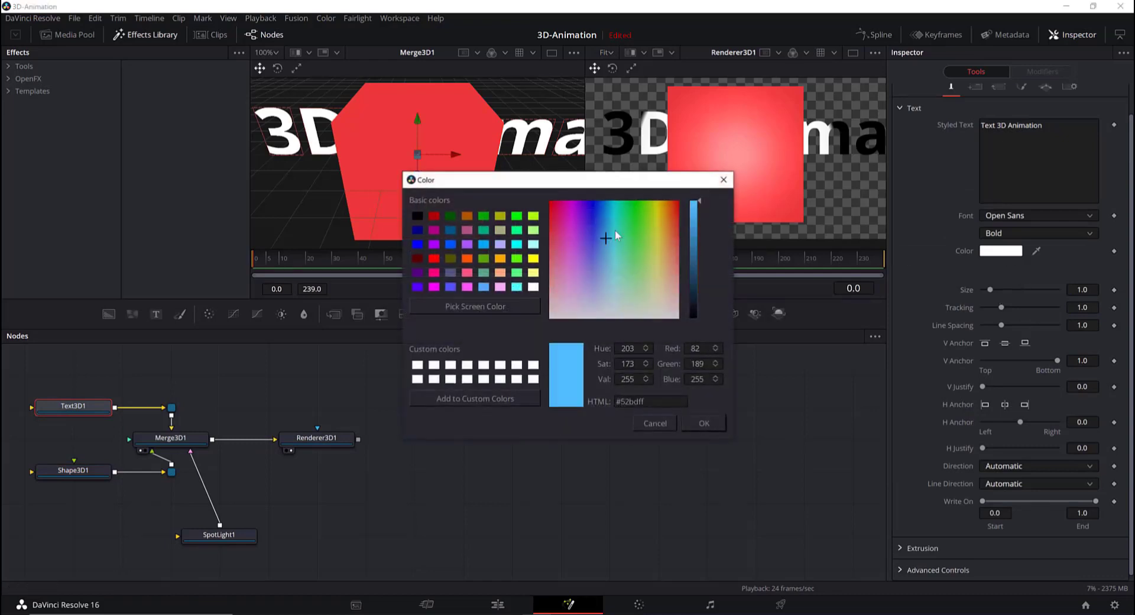
{"action": "left_click_drag", "start_coordinate": [680, 204], "coordinate": [677, 208]}
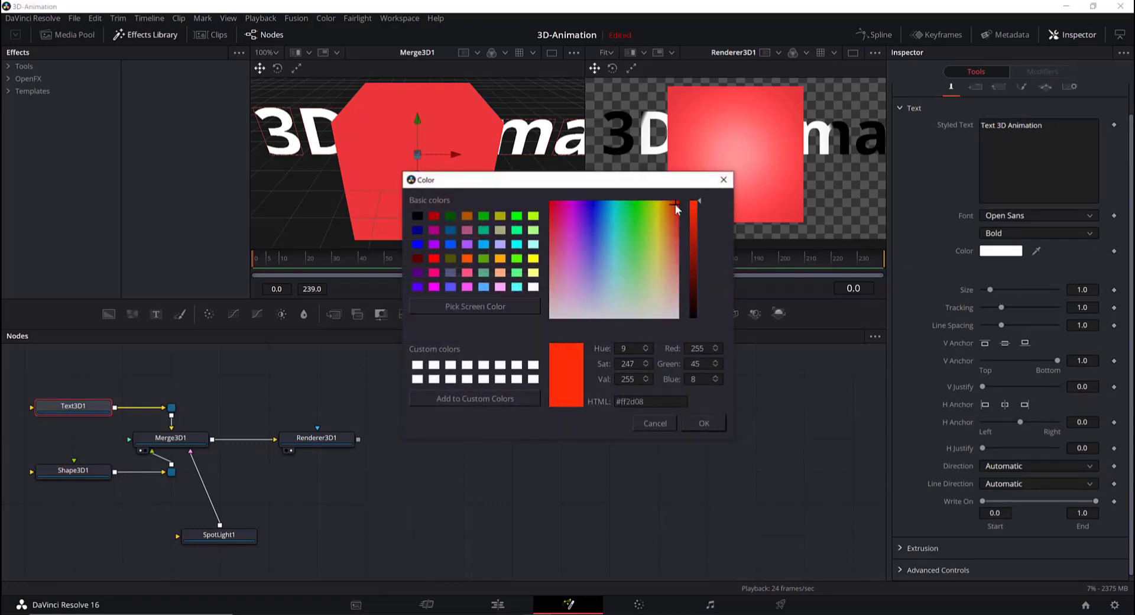
{"action": "left_click", "coordinate": [697, 424]}
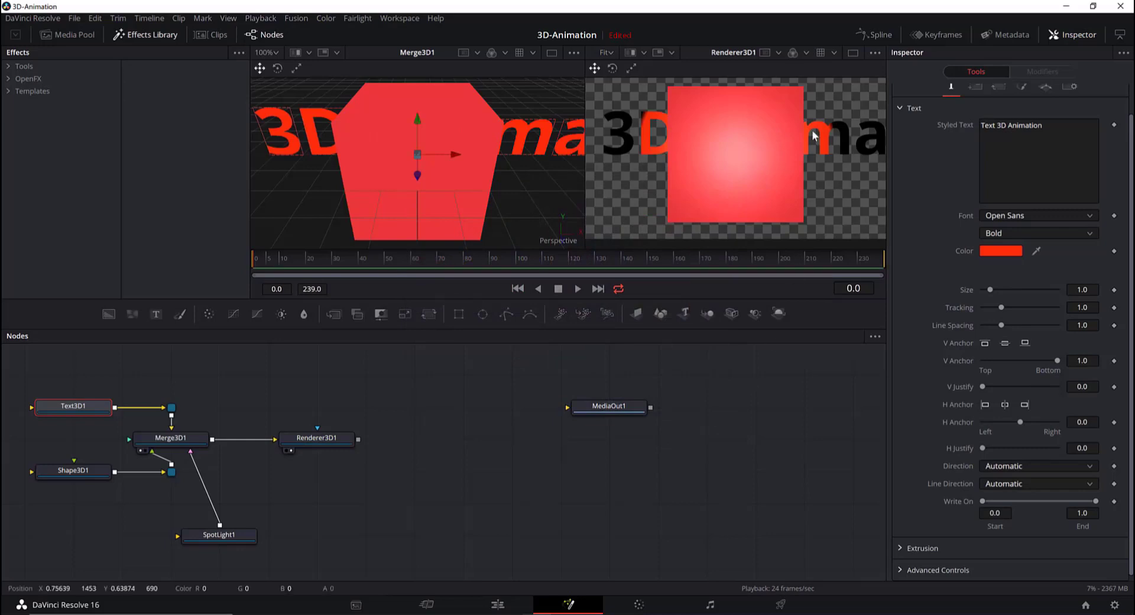
{"action": "scroll", "coordinate": [1014, 313], "scroll_direction": "down", "scroll_amount": 1}
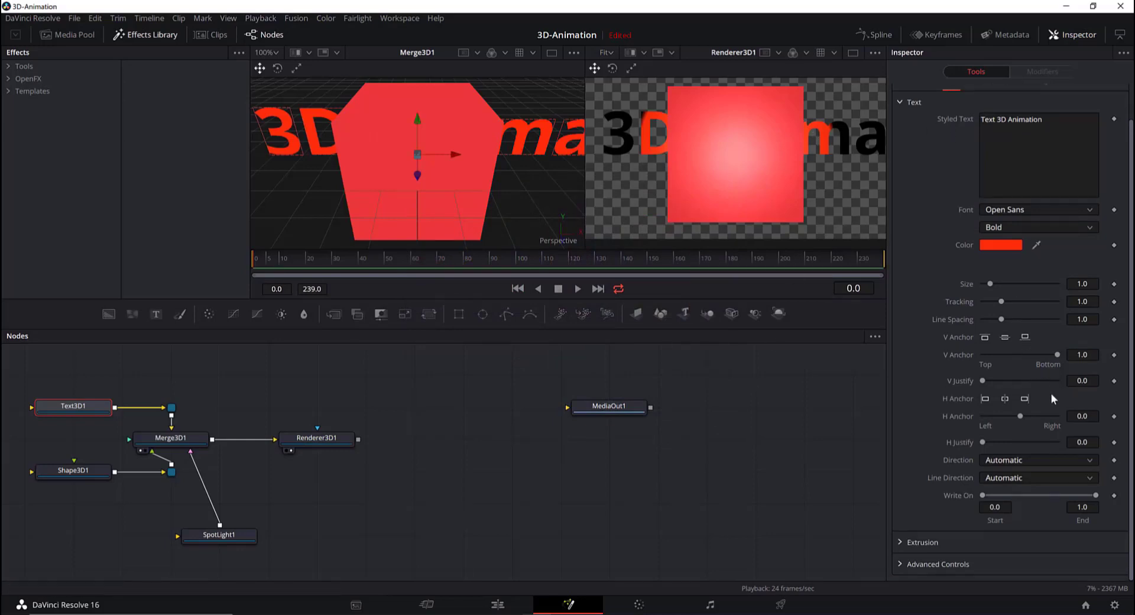
{"action": "left_click", "coordinate": [1004, 336]}
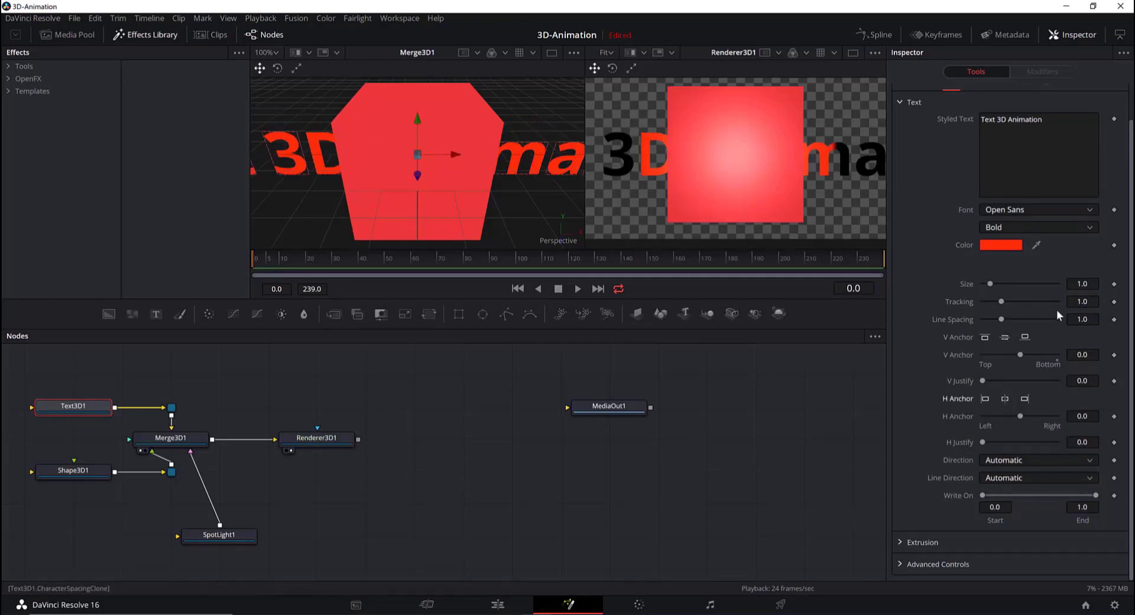
Give Text3D1 an extrusion depth of 0.0709 and a smoothing angle of 8.98
{"action": "left_click", "coordinate": [898, 540]}
{"action": "scroll", "coordinate": [932, 516], "scroll_direction": "down", "scroll_amount": 3}
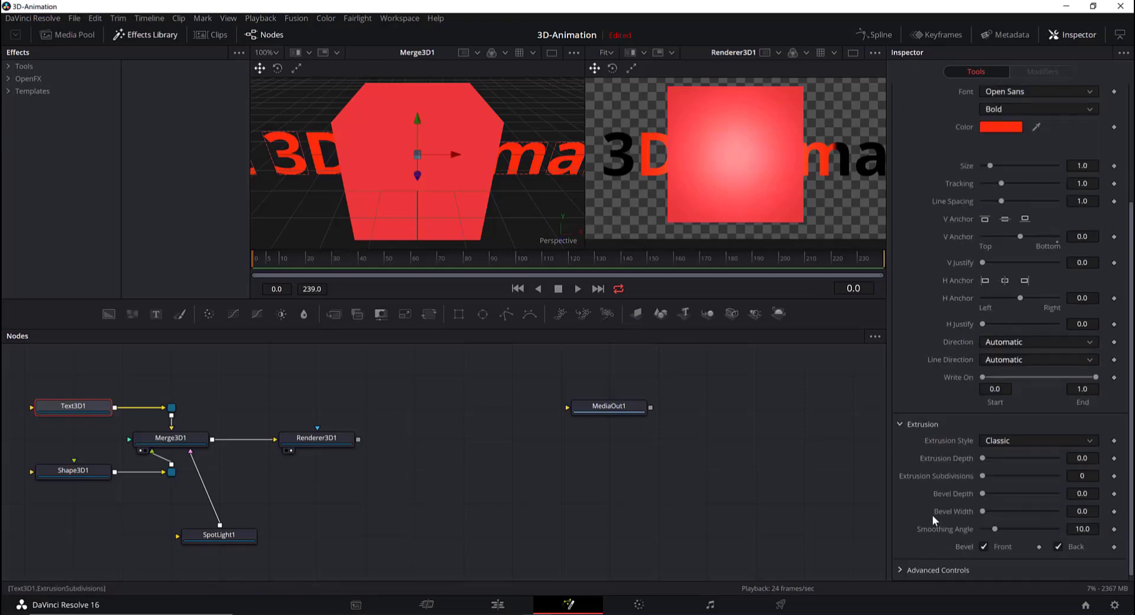
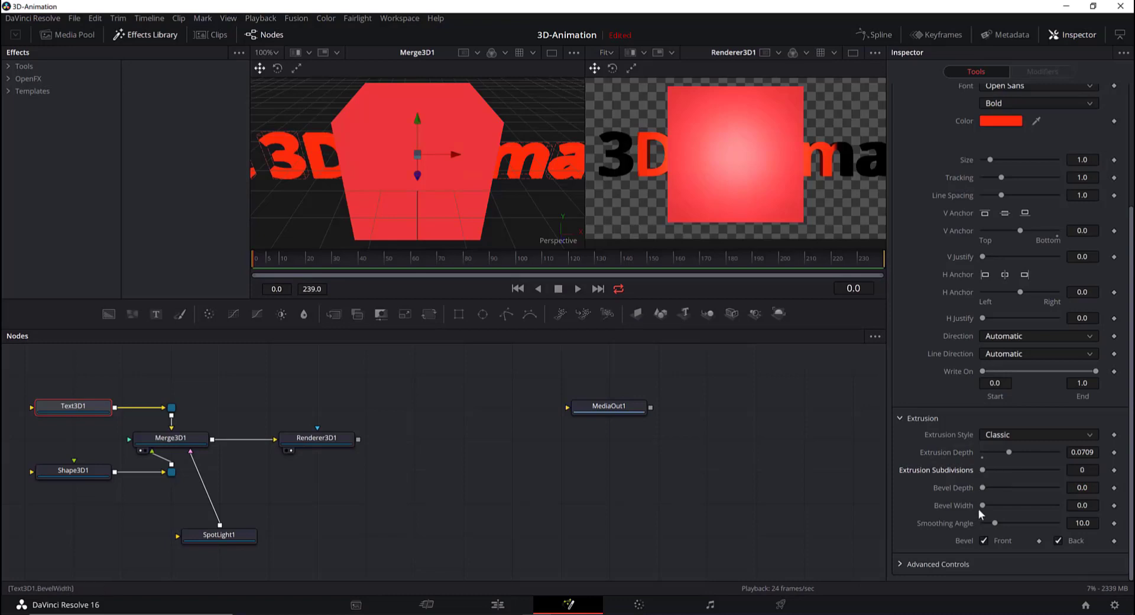
{"action": "left_click_drag", "start_coordinate": [982, 504], "coordinate": [994, 524]}
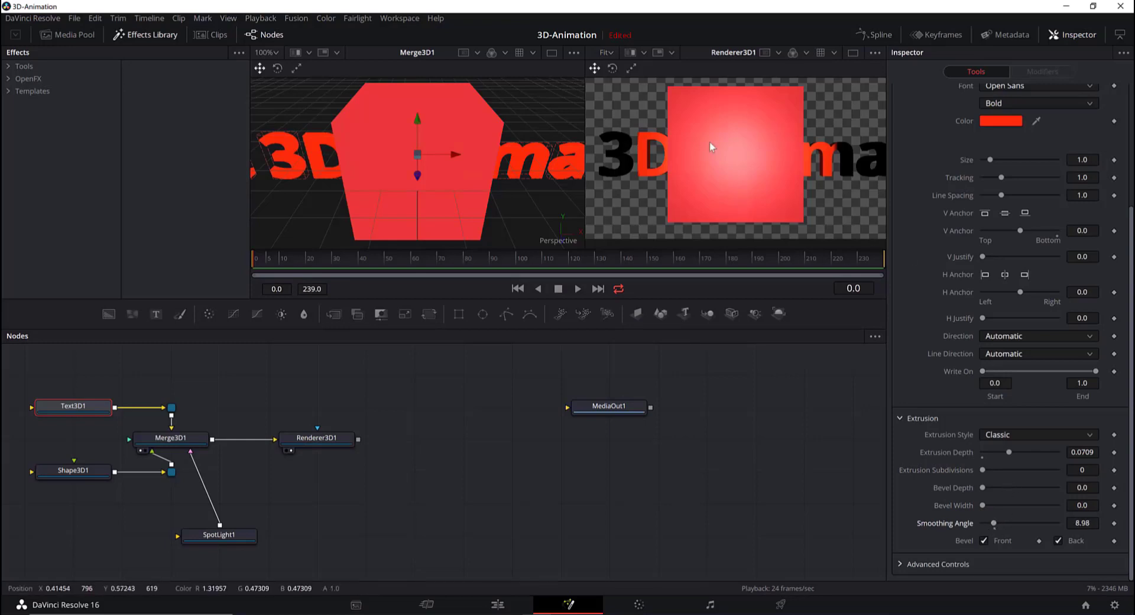
Reduce Text3D1's text size to 0.47 so the whole title fits in the rendered frame
{"action": "scroll", "coordinate": [643, 186], "scroll_direction": "down", "scroll_amount": 1}
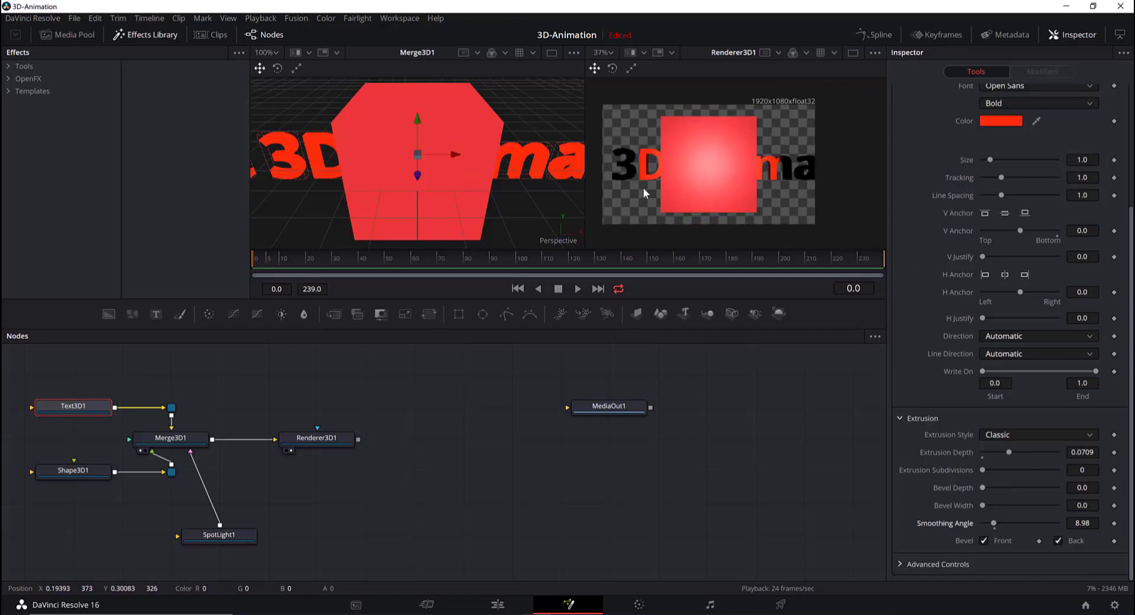
{"action": "scroll", "coordinate": [643, 187], "scroll_direction": "up", "scroll_amount": 1}
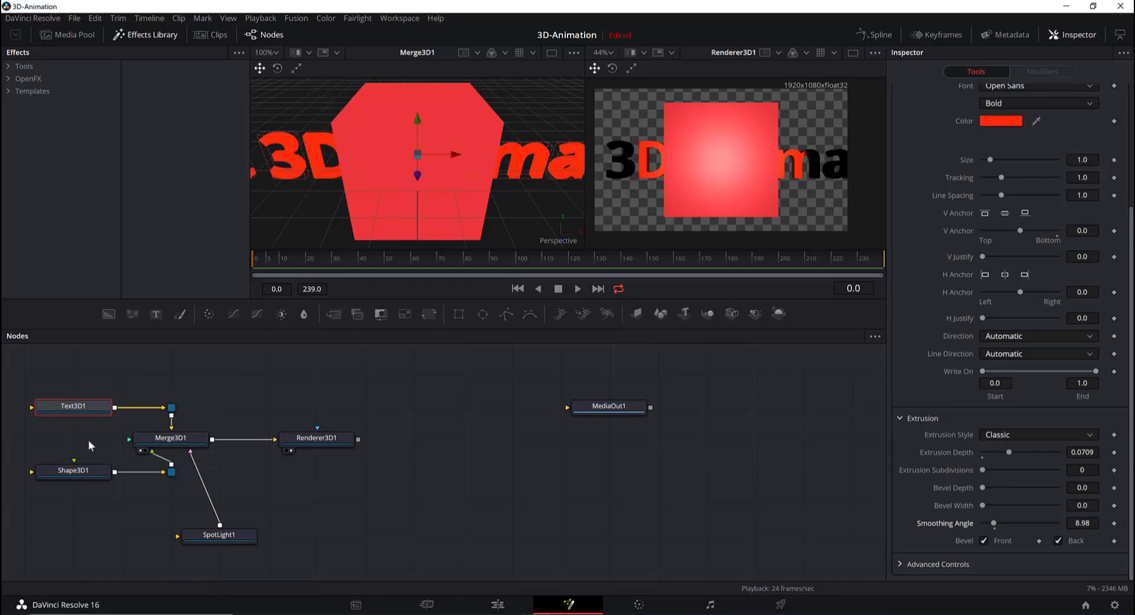
{"action": "scroll", "coordinate": [967, 152], "scroll_direction": "up", "scroll_amount": 2}
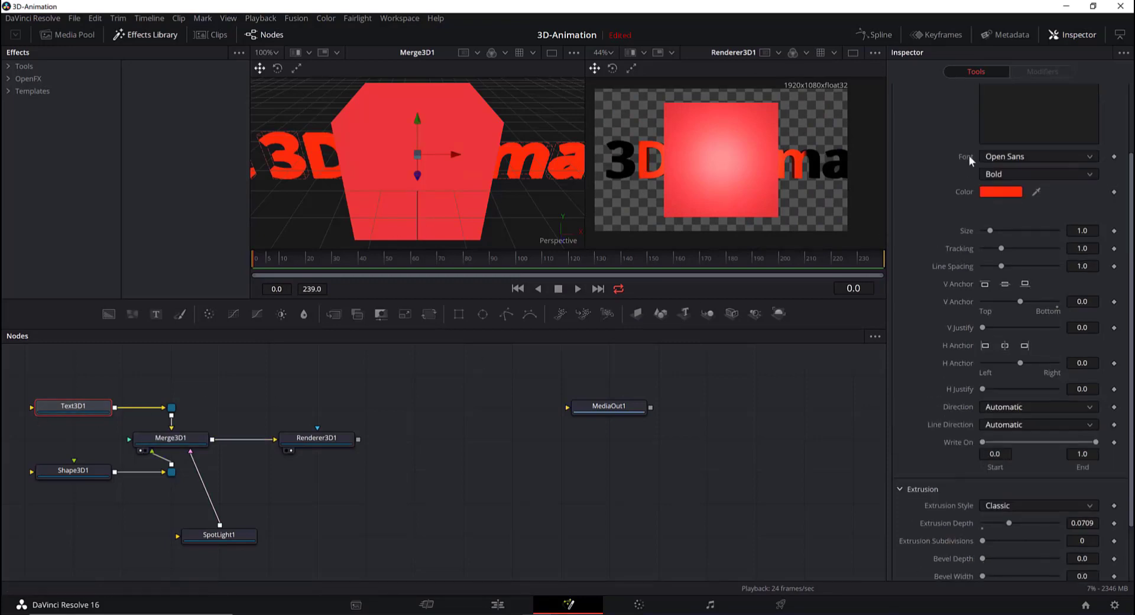
{"action": "scroll", "coordinate": [966, 152], "scroll_direction": "up", "scroll_amount": 3}
{"action": "left_click_drag", "start_coordinate": [986, 321], "coordinate": [984, 320]}
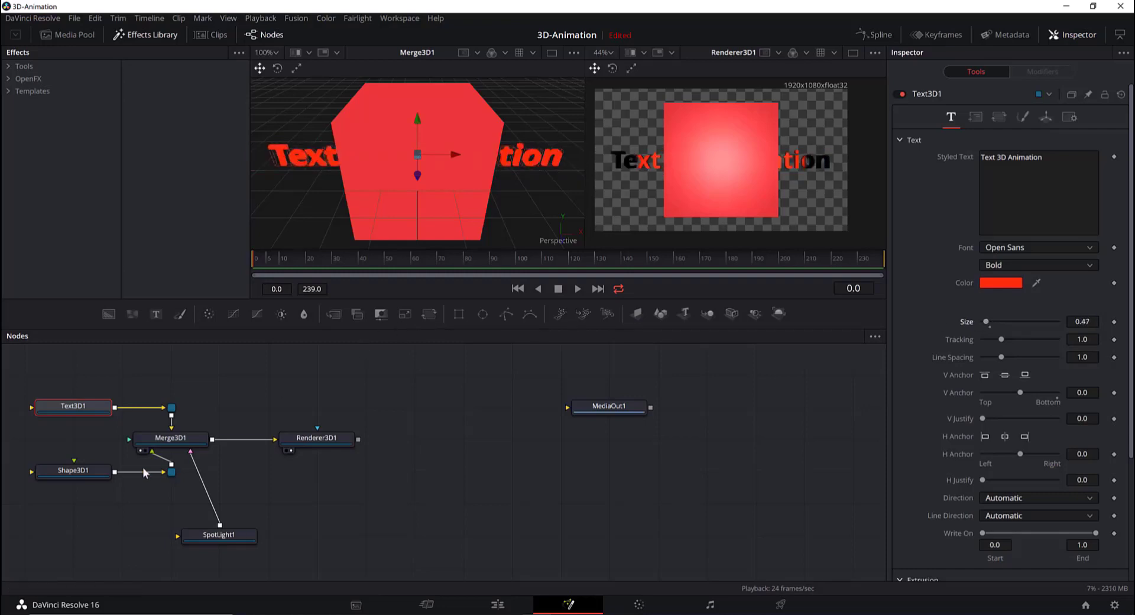
Set the size of the Shape3D1 cube to 0.47
{"action": "left_click", "coordinate": [92, 473]}
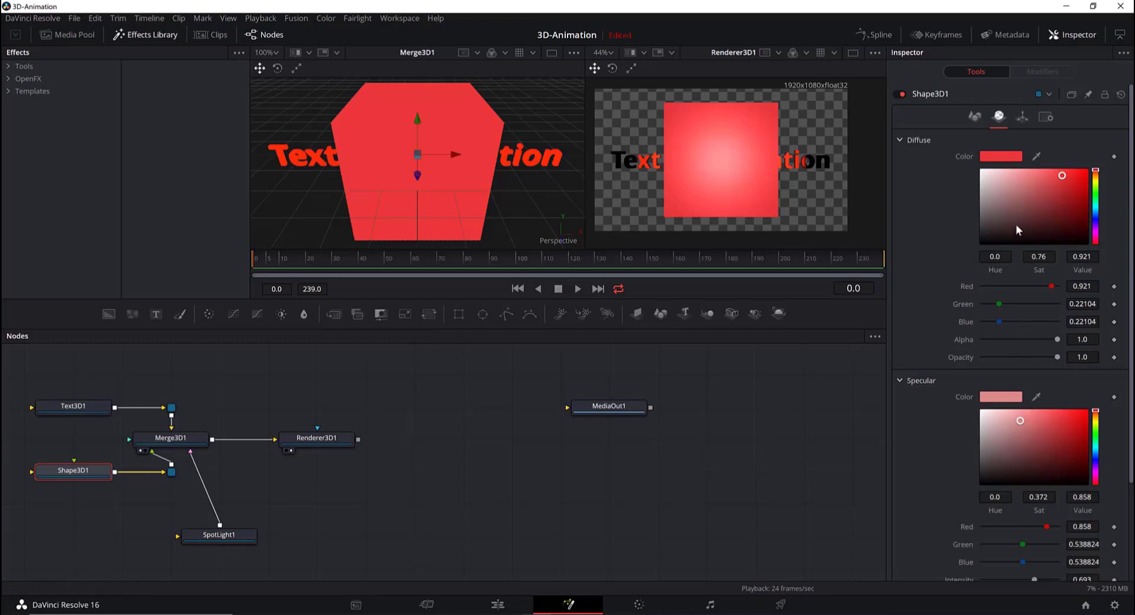
{"action": "left_click", "coordinate": [974, 117]}
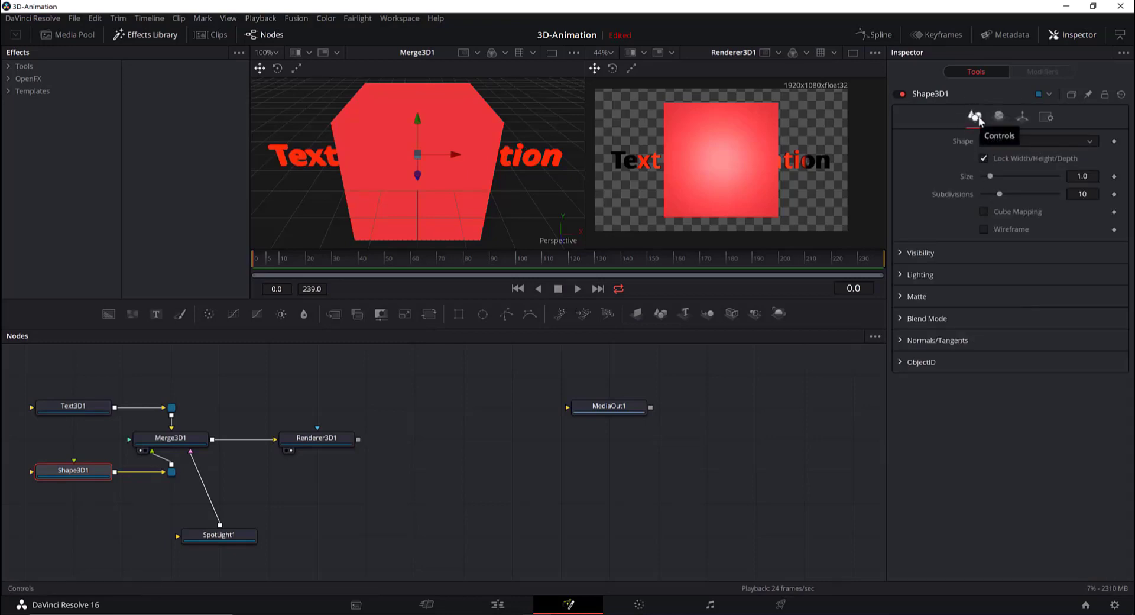
{"action": "left_click_drag", "start_coordinate": [990, 175], "coordinate": [986, 173]}
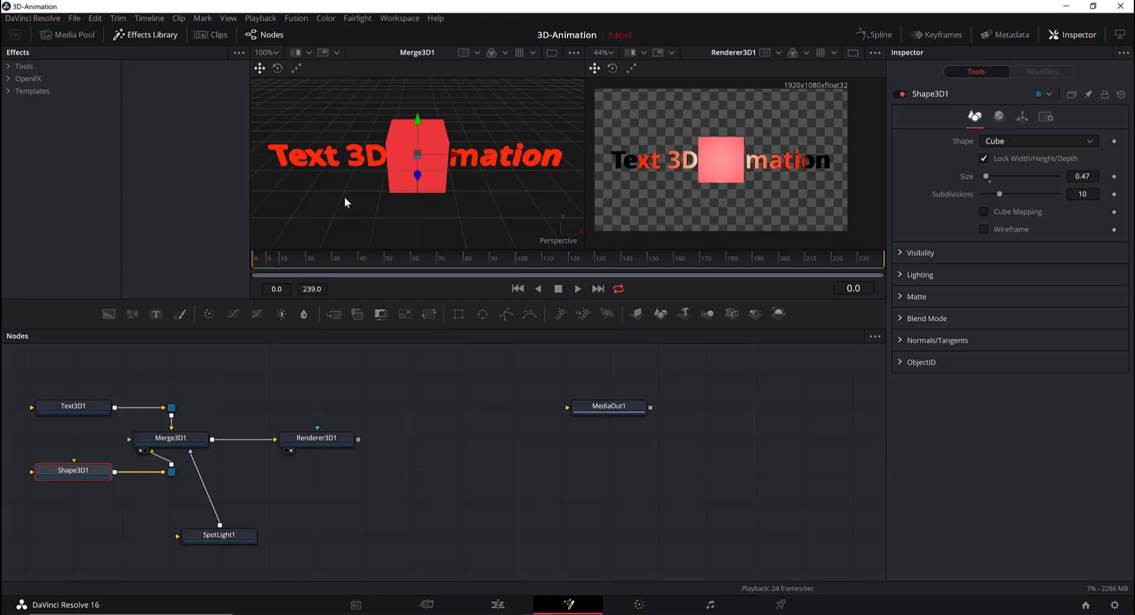
Move the Shape3D1 cube behind the text by setting its Z translation to -0.58
{"action": "scroll", "coordinate": [344, 197], "scroll_direction": "down", "scroll_amount": 6}
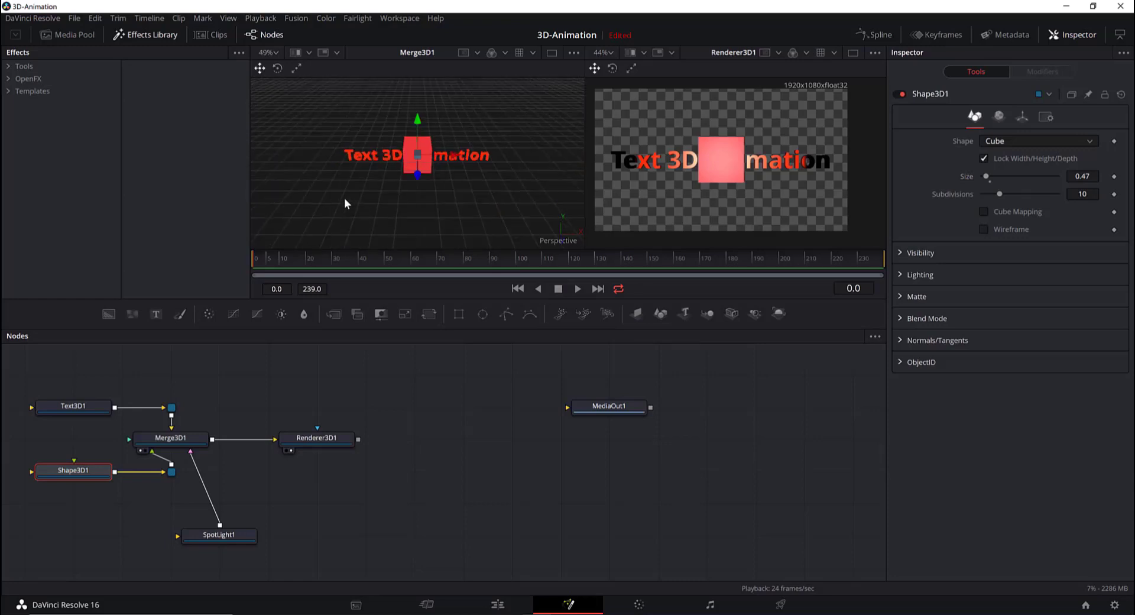
{"action": "scroll", "coordinate": [344, 198], "scroll_direction": "down", "scroll_amount": 3}
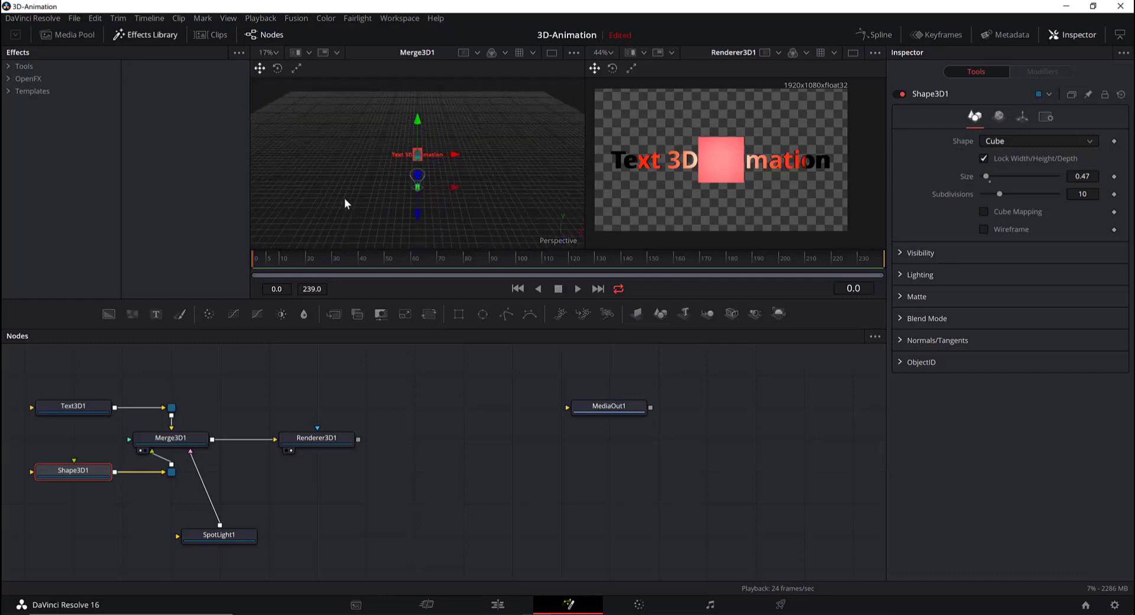
{"action": "scroll", "coordinate": [344, 198], "scroll_direction": "up", "scroll_amount": 3}
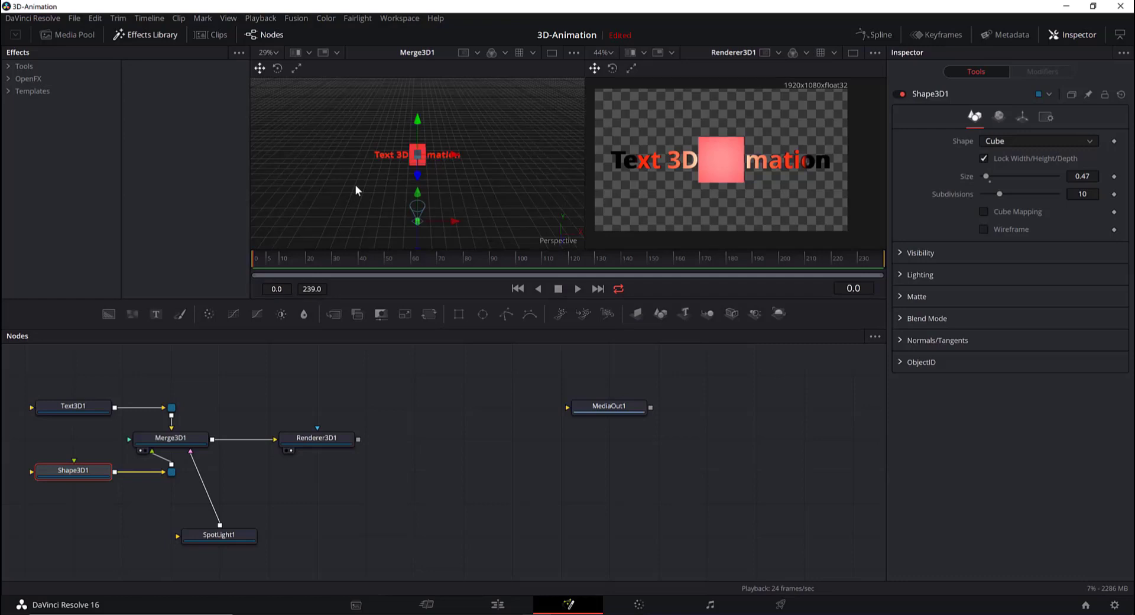
{"action": "left_click_drag", "start_coordinate": [356, 185], "coordinate": [356, 189]}
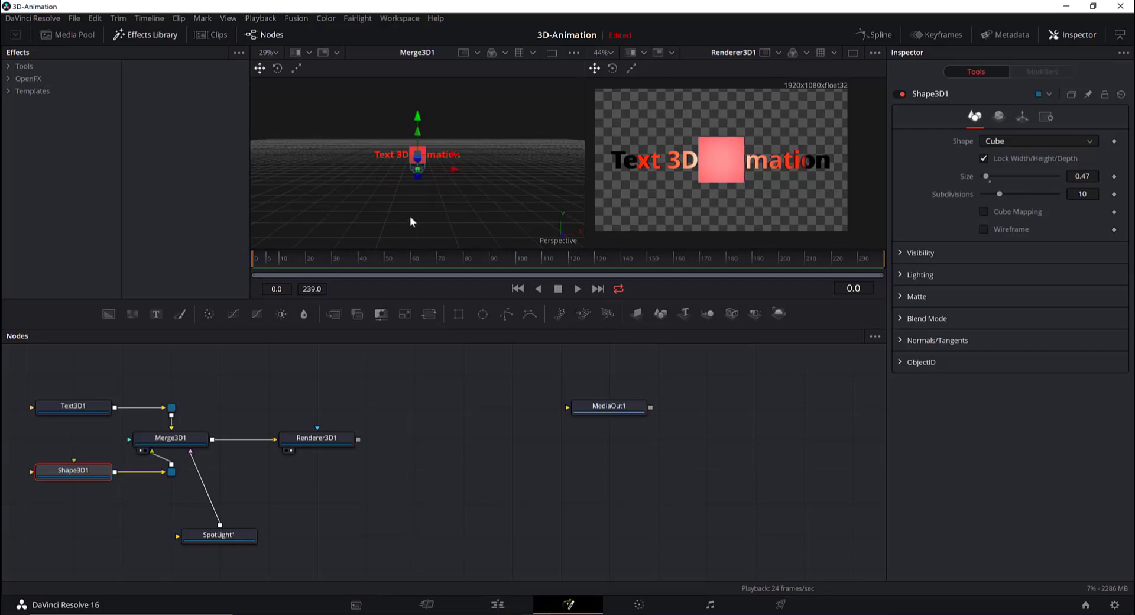
{"action": "left_click", "coordinate": [1019, 118]}
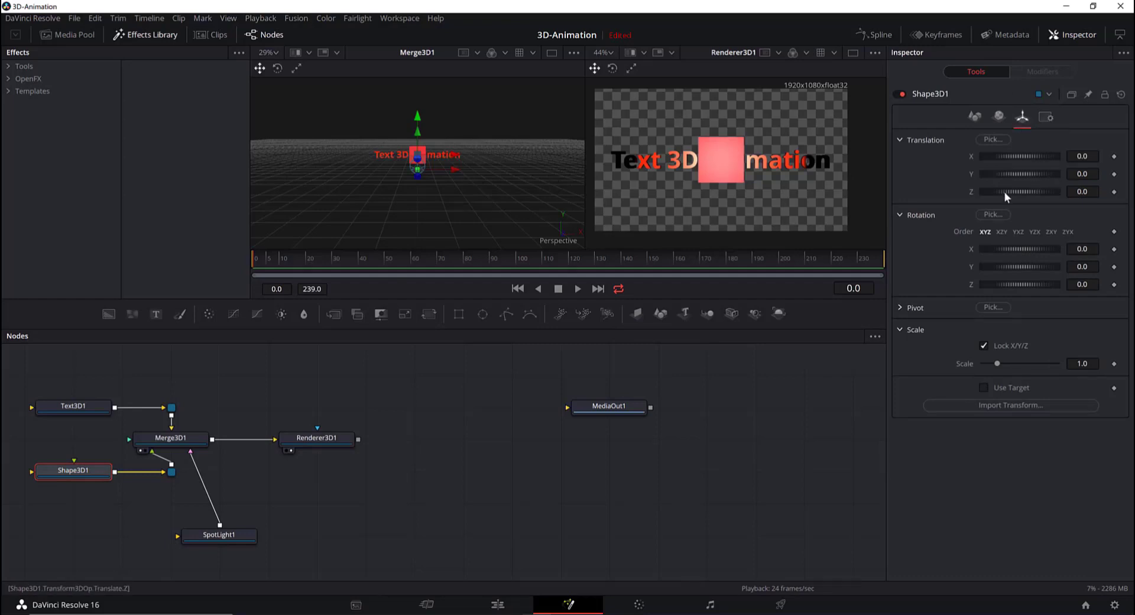
{"action": "left_click_drag", "start_coordinate": [1006, 190], "coordinate": [1005, 194]}
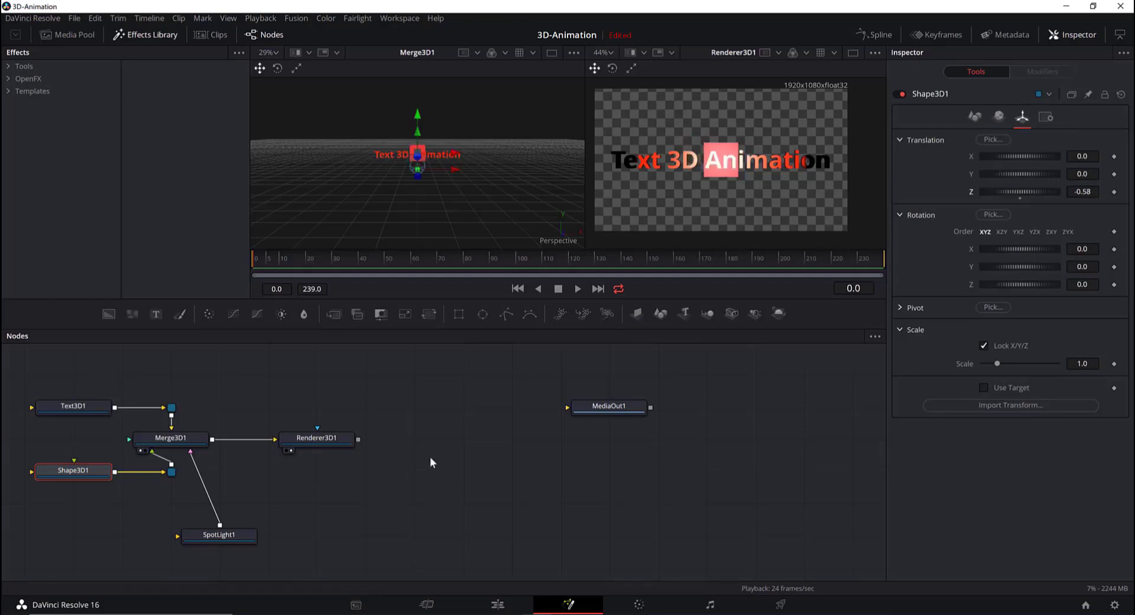
Set SpotLight1's cone angle to 40.39, penumbra angle to 6.93, dropoff to 3.0 and Z translation to 2.18
{"action": "left_click", "coordinate": [219, 535]}
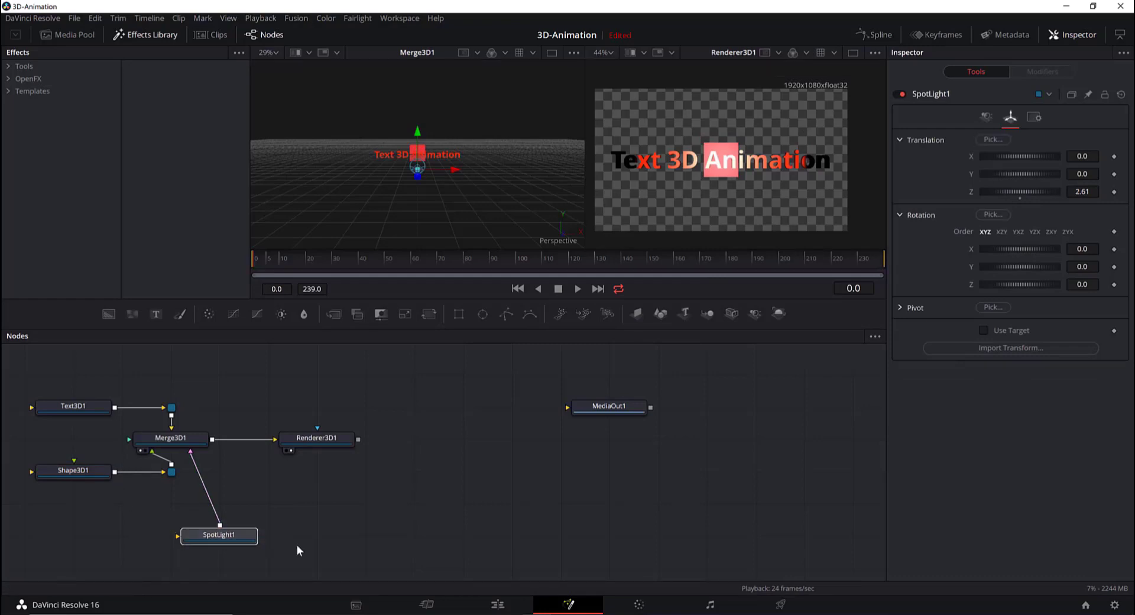
{"action": "left_click", "coordinate": [985, 116]}
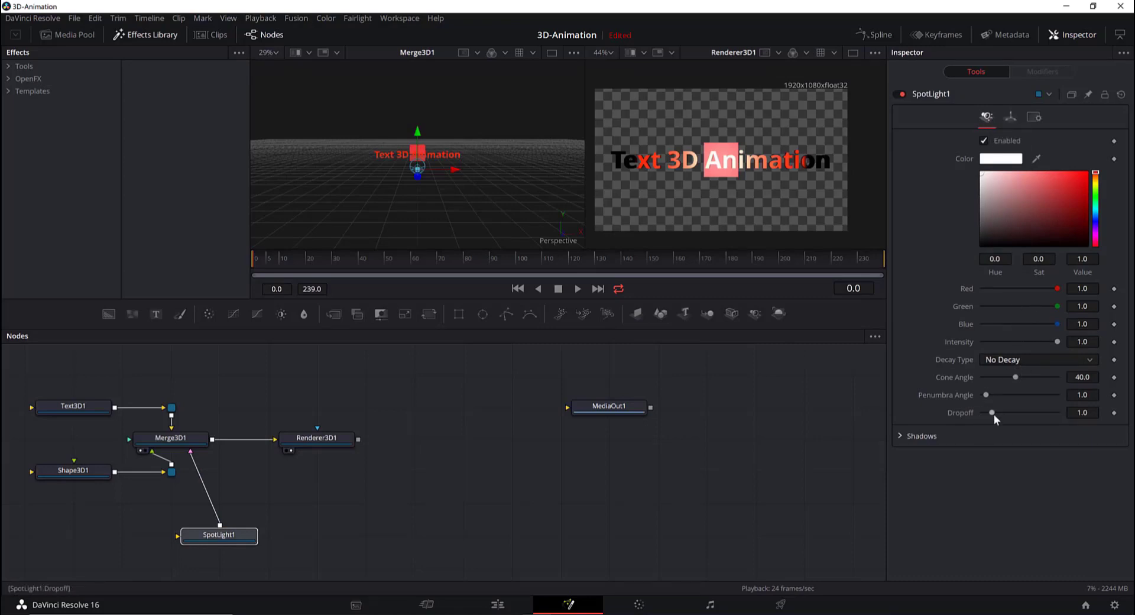
{"action": "left_click_drag", "start_coordinate": [993, 412], "coordinate": [1017, 376]}
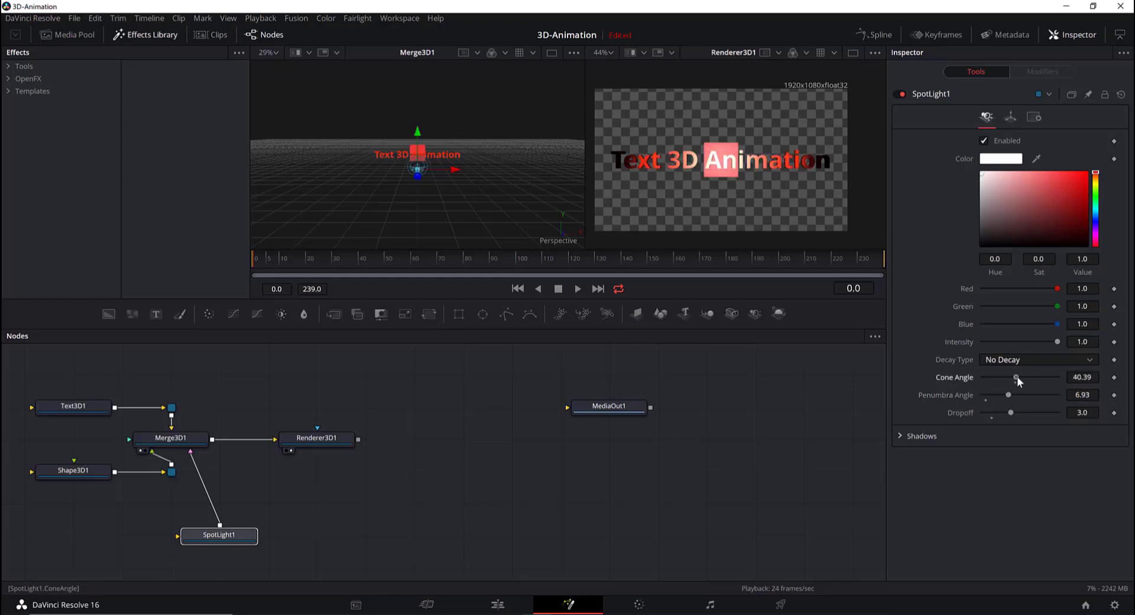
{"action": "left_click", "coordinate": [1009, 118]}
{"action": "mouse_move", "coordinate": [1048, 194]}
{"action": "left_mouse_down"}
{"action": "mouse_move", "coordinate": [1013, 192]}
{"action": "mouse_move", "coordinate": [1026, 197]}
{"action": "left_mouse_up"}
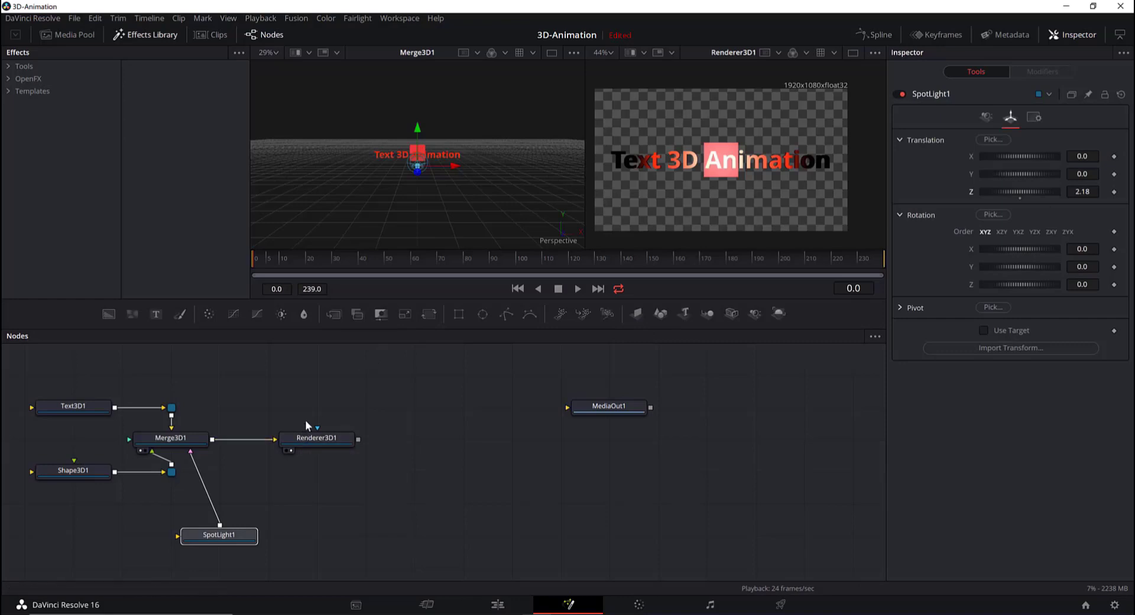
Add a Camera 3D to Merge3D1 by searching the tools for "camera"
{"action": "left_click", "coordinate": [201, 436]}
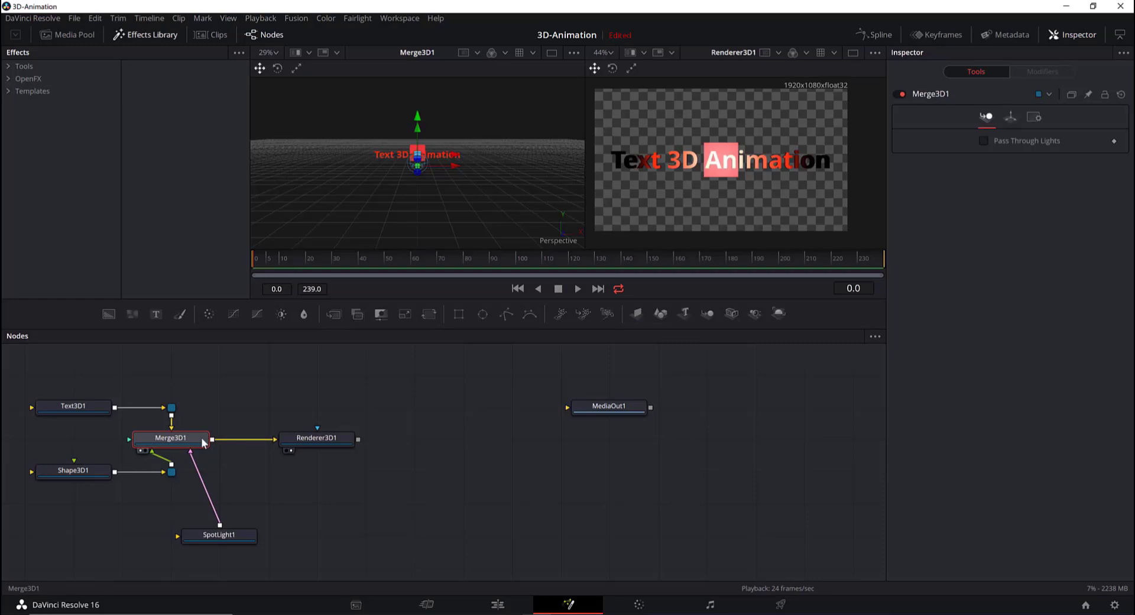
{"action": "key", "text": "shift+space"}
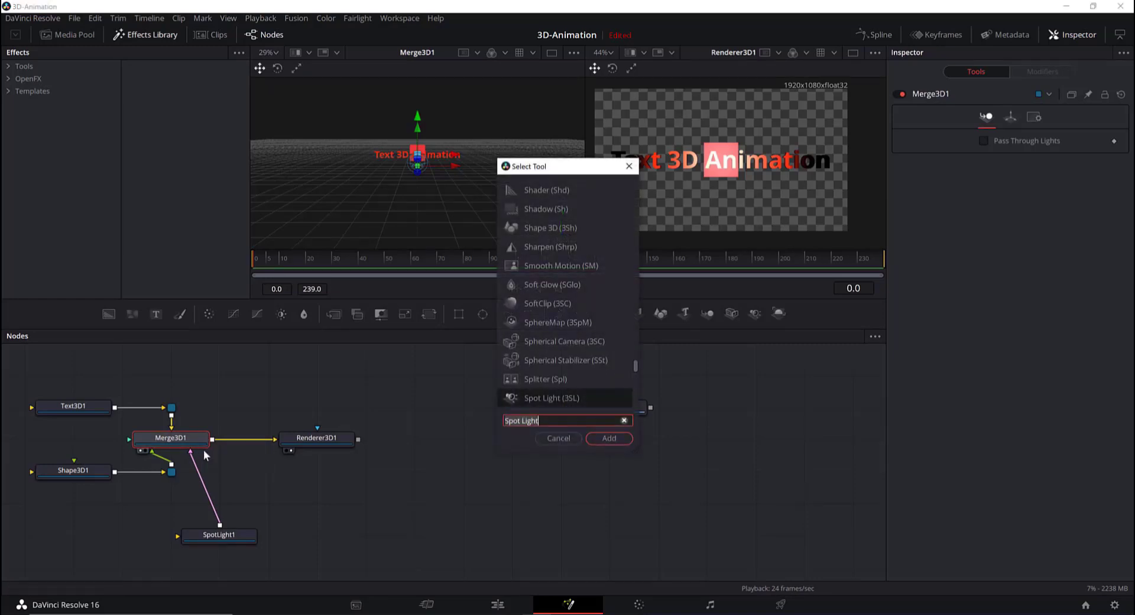
{"action": "key", "text": "BackSpace"}
{"action": "key", "text": "BackSpace"}
{"action": "key", "text": "BackSpace"}
{"action": "key", "text": "BackSpace"}
{"action": "key", "text": "BackSpace"}
{"action": "key", "text": "BackSpace"}
{"action": "key", "text": "BackSpace"}
{"action": "key", "text": "BackSpace"}
{"action": "key", "text": "BackSpace"}
{"action": "key", "text": "BackSpace"}
{"action": "type", "text": "camera"}
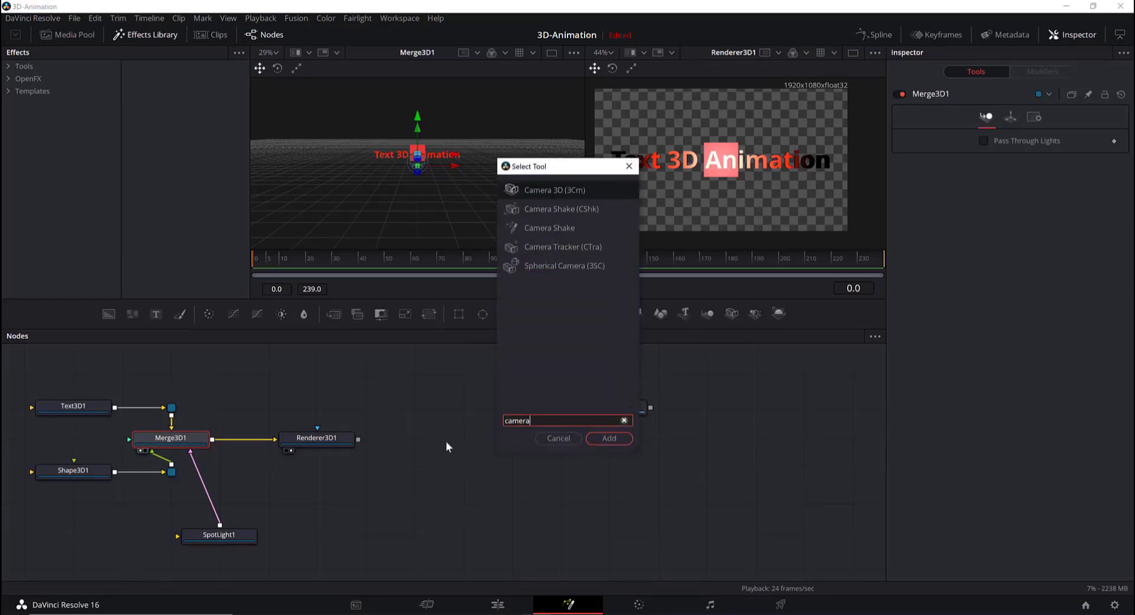
{"action": "key", "text": "Return"}
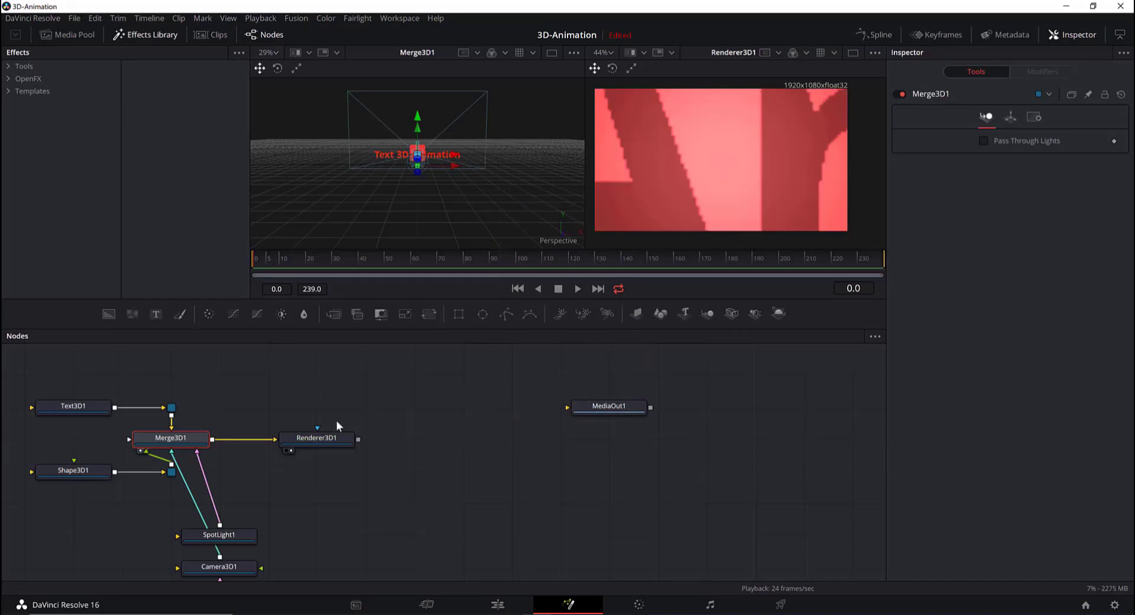
Place the Camera3D1 node above the merge and set its Z translation to 5.51
{"action": "left_click_drag", "start_coordinate": [217, 564], "coordinate": [266, 370]}
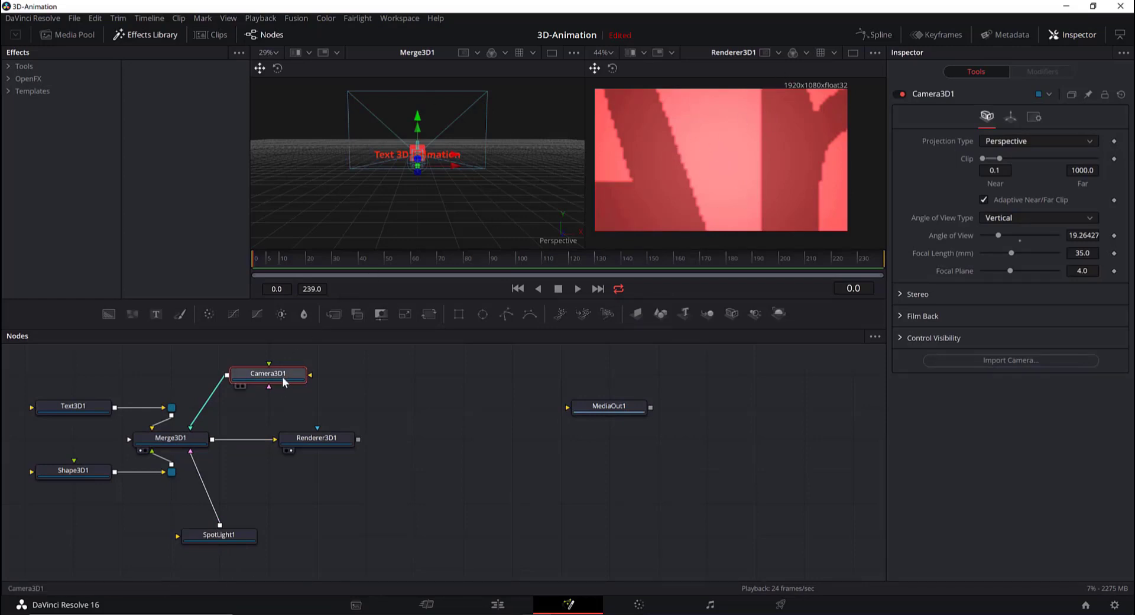
{"action": "left_click", "coordinate": [1010, 118]}
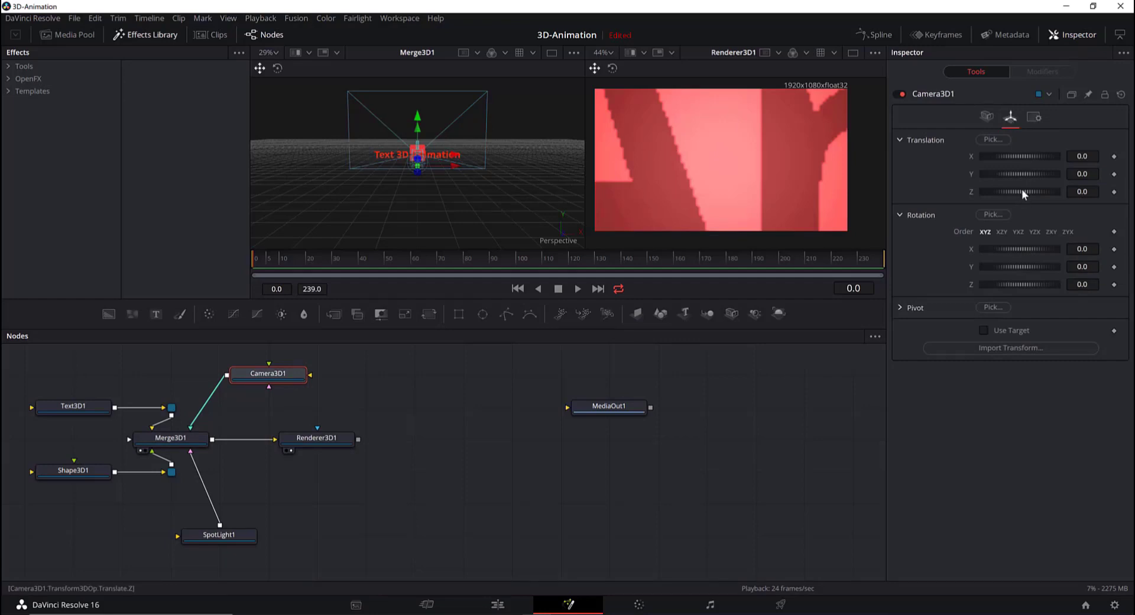
{"action": "left_click_drag", "start_coordinate": [1021, 190], "coordinate": [1043, 191]}
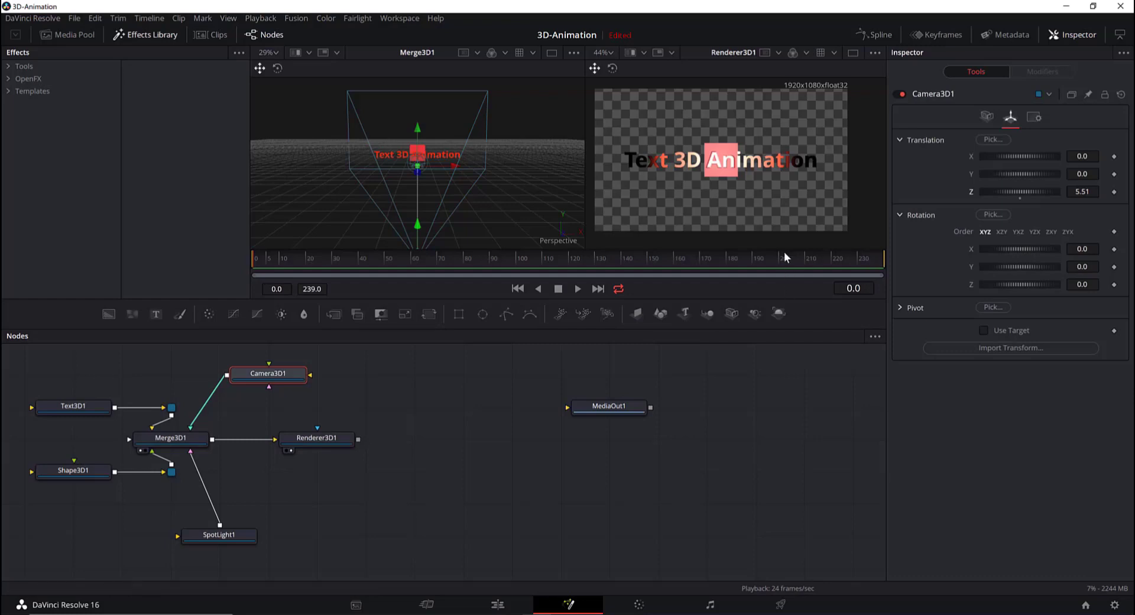
Add an Ambient Light to Merge3D1 by searching the tools for "ambie"
{"action": "left_click", "coordinate": [170, 437]}
{"action": "key", "text": "shift+space"}
{"action": "type", "text": "camera"}
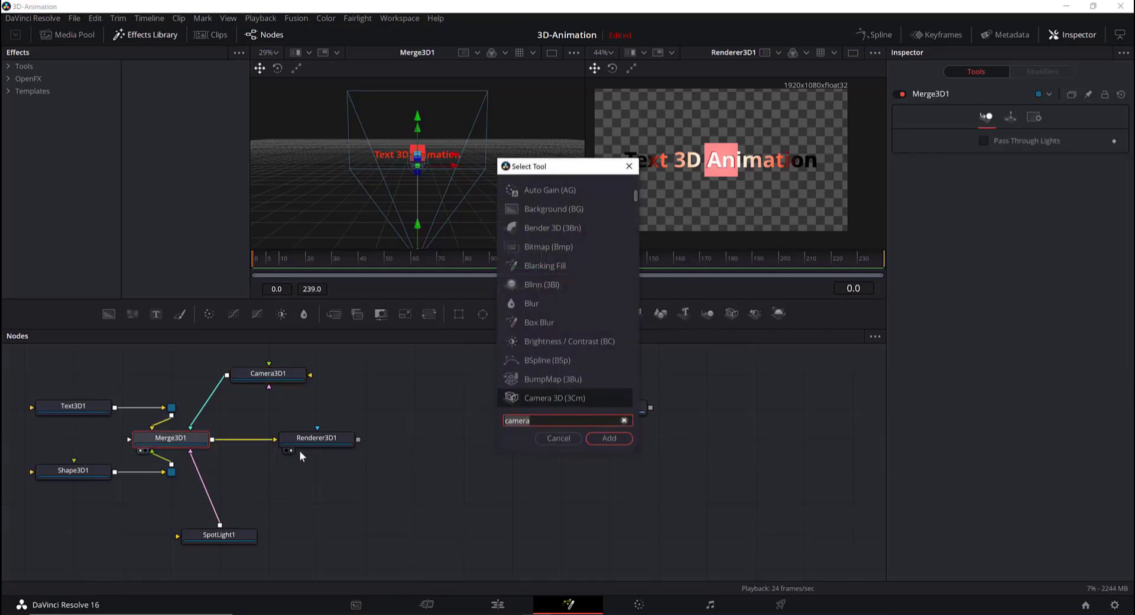
{"action": "key", "text": "BackSpace"}
{"action": "key", "text": "BackSpace"}
{"action": "key", "text": "BackSpace"}
{"action": "key", "text": "BackSpace"}
{"action": "key", "text": "BackSpace"}
{"action": "key", "text": "BackSpace"}
{"action": "type", "text": "ambie"}
{"action": "key", "text": "Return"}
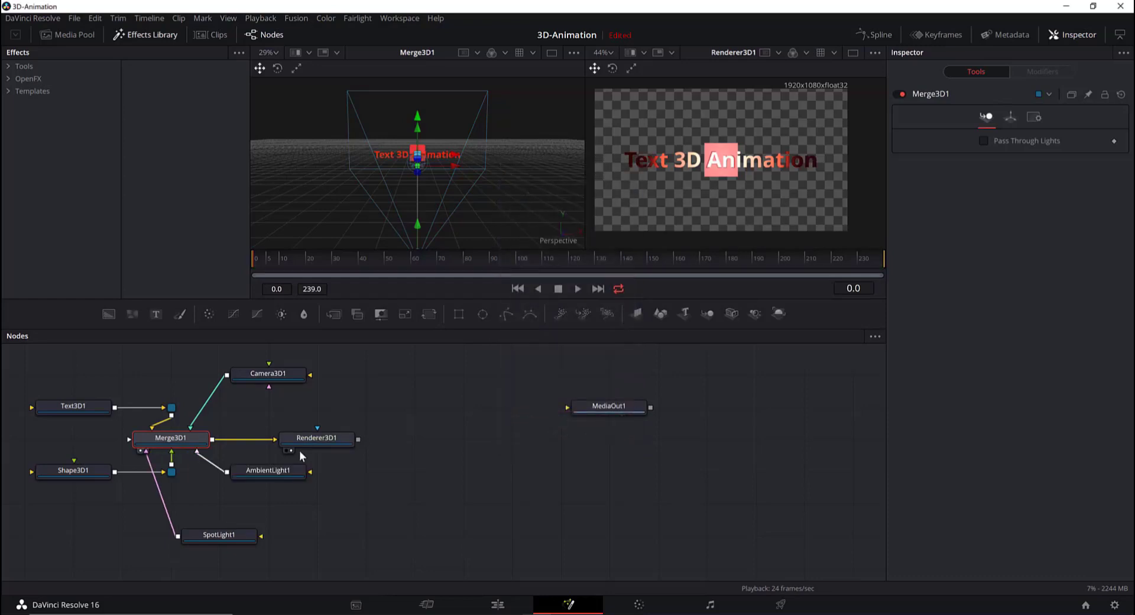
Move AmbientLight1 away from the merge and give it a light red colour with saturation 0.497, value 0.921 and intensity 0.835
{"action": "left_click_drag", "start_coordinate": [270, 475], "coordinate": [381, 512]}
{"action": "left_click", "coordinate": [381, 511]}
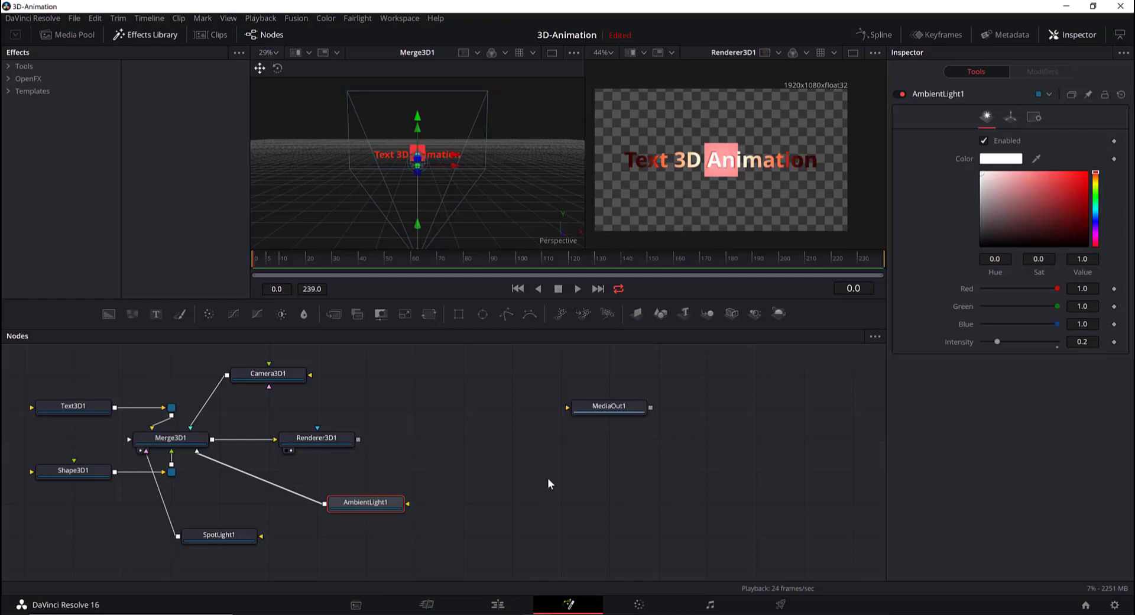
{"action": "mouse_move", "coordinate": [1019, 179]}
{"action": "left_mouse_down"}
{"action": "mouse_move", "coordinate": [1062, 176]}
{"action": "mouse_move", "coordinate": [1063, 207]}
{"action": "mouse_move", "coordinate": [987, 210]}
{"action": "mouse_move", "coordinate": [1032, 177]}
{"action": "left_mouse_up"}
{"action": "left_click_drag", "start_coordinate": [1004, 340], "coordinate": [1043, 348]}
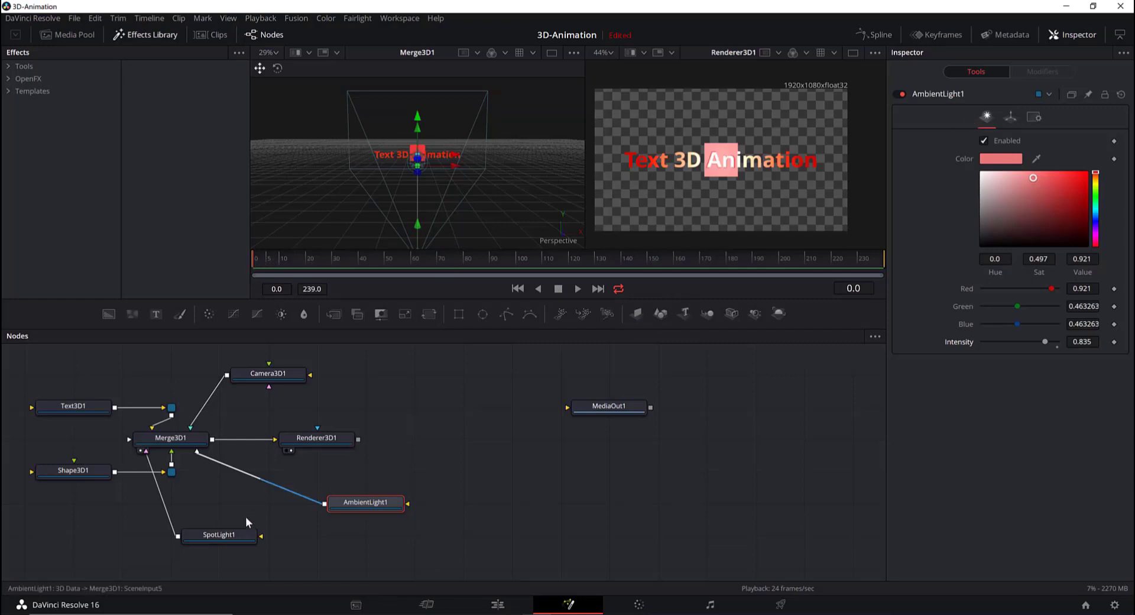
Keyframe Camera3D1's Z translation at frames 0, 110 and 239
{"action": "left_click", "coordinate": [263, 373]}
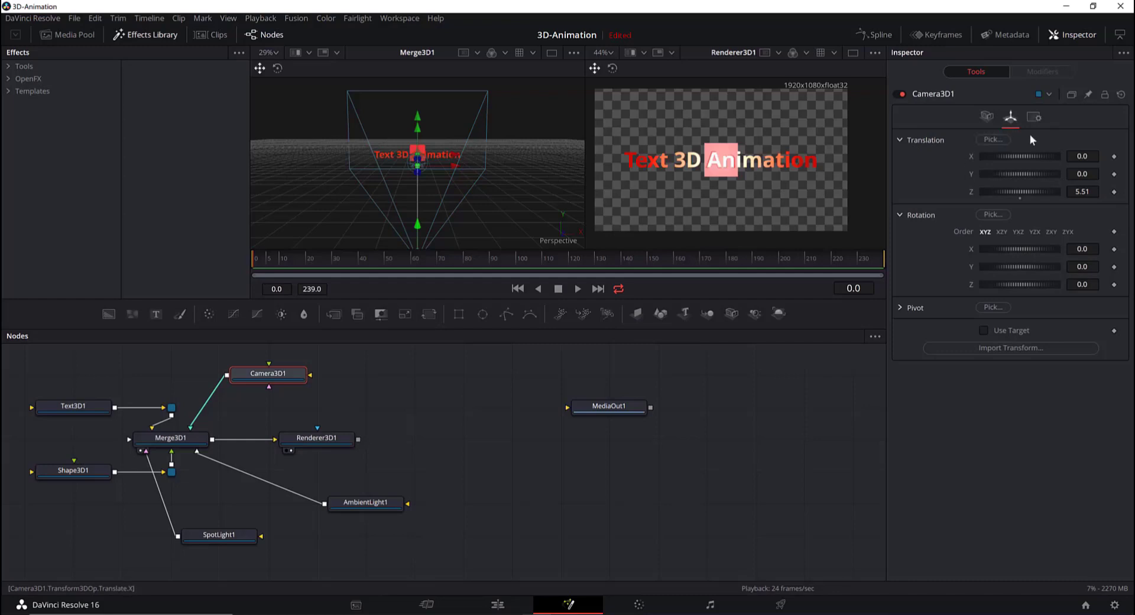
{"action": "left_click", "coordinate": [1114, 192]}
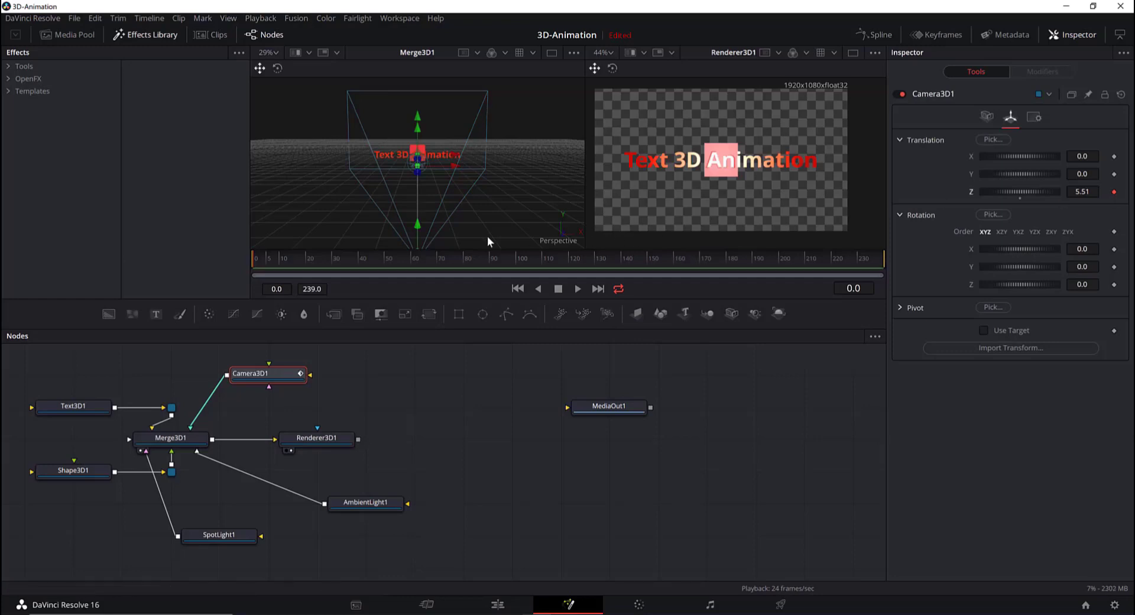
{"action": "left_click_drag", "start_coordinate": [256, 258], "coordinate": [541, 267]}
{"action": "left_click", "coordinate": [1113, 192]}
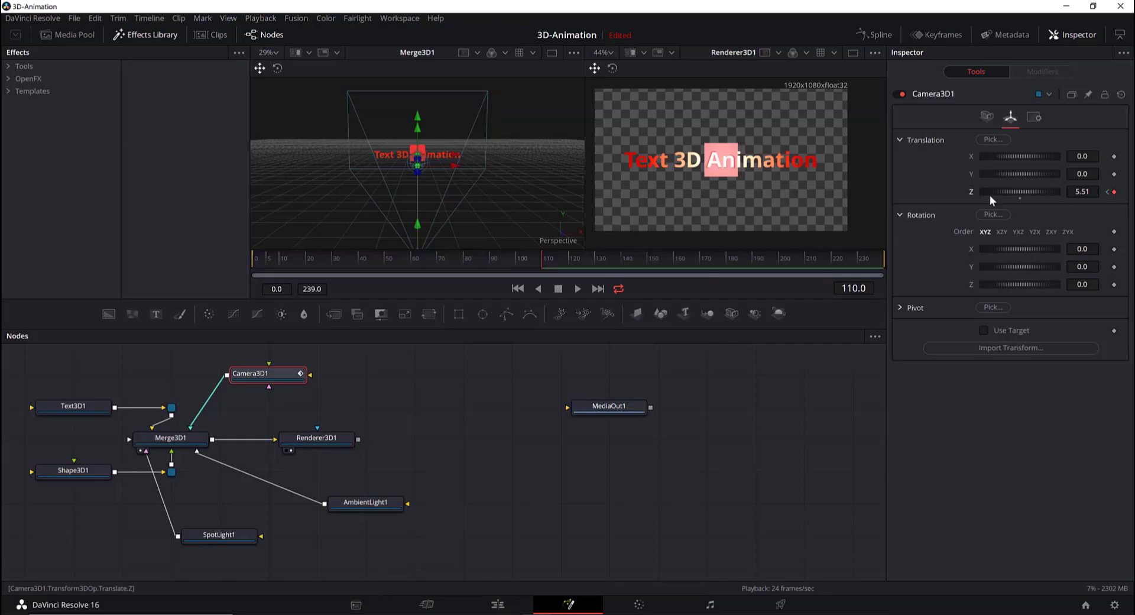
{"action": "left_click_drag", "start_coordinate": [547, 260], "coordinate": [796, 259]}
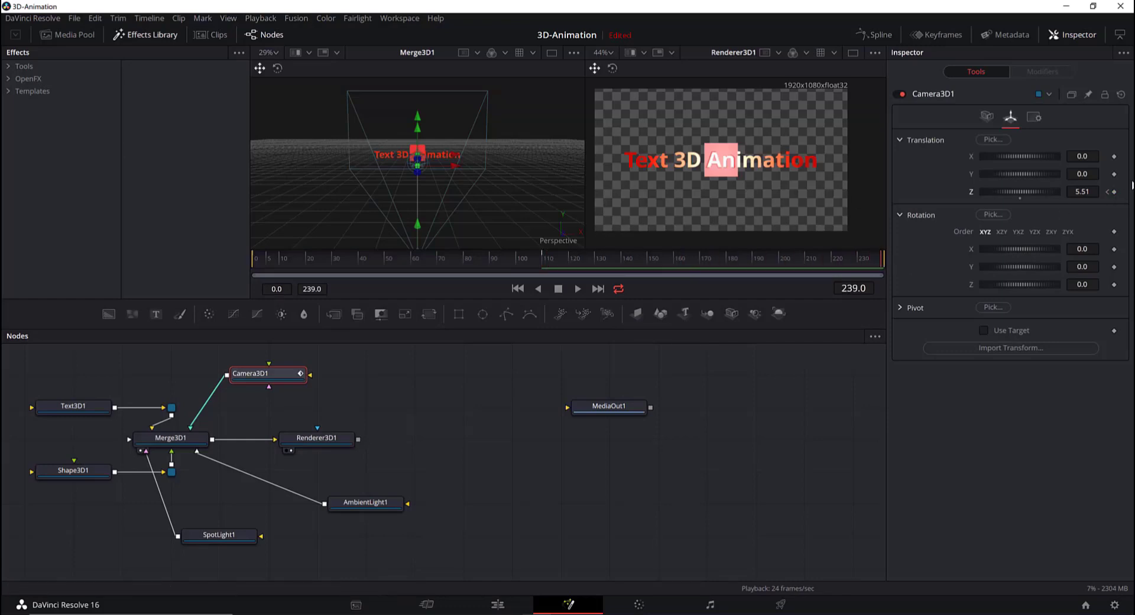
{"action": "left_click", "coordinate": [1114, 192]}
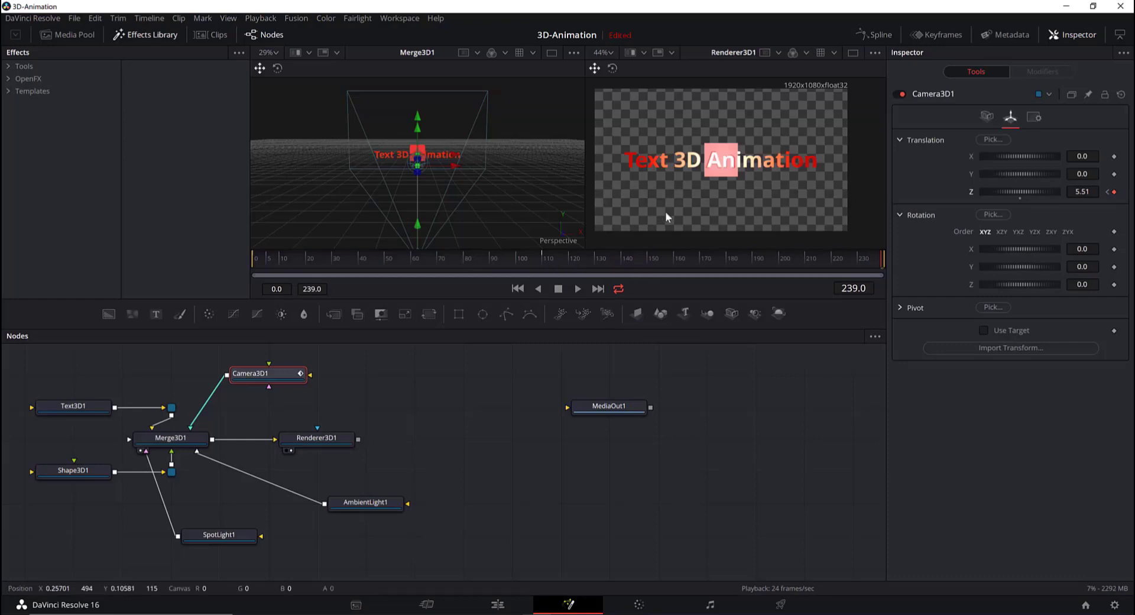
Set Camera3D1's Z translation to -1.01 at frame 0 and scrub through the camera move to check it
{"action": "key", "text": "Home"}
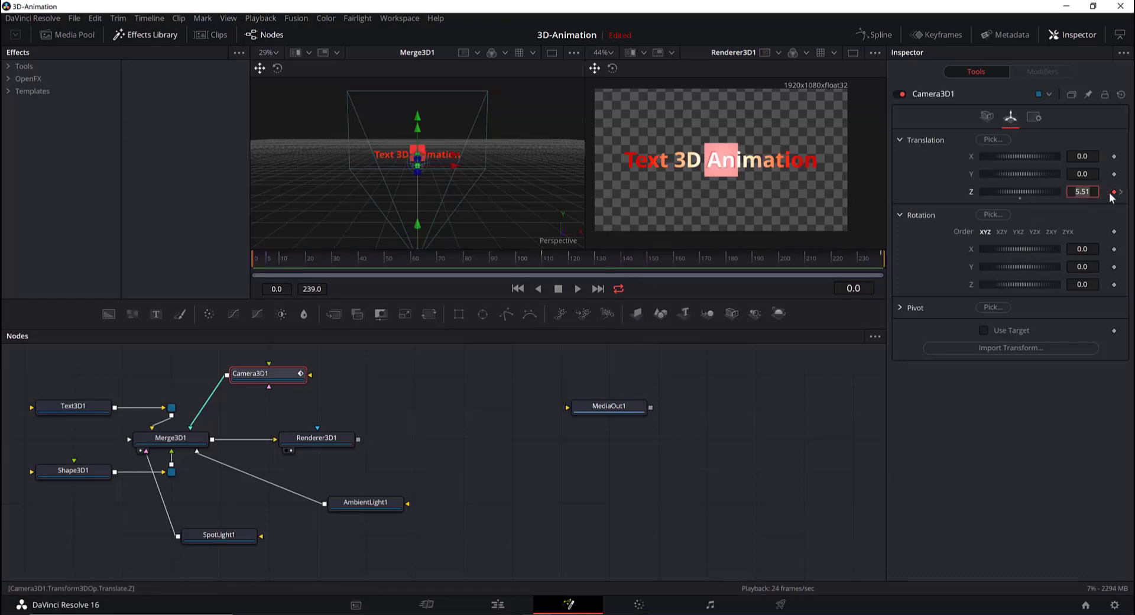
{"action": "left_click", "coordinate": [1114, 192]}
{"action": "mouse_move", "coordinate": [1012, 192]}
{"action": "left_mouse_down"}
{"action": "mouse_move", "coordinate": [1024, 191]}
{"action": "mouse_move", "coordinate": [991, 201]}
{"action": "left_mouse_up"}
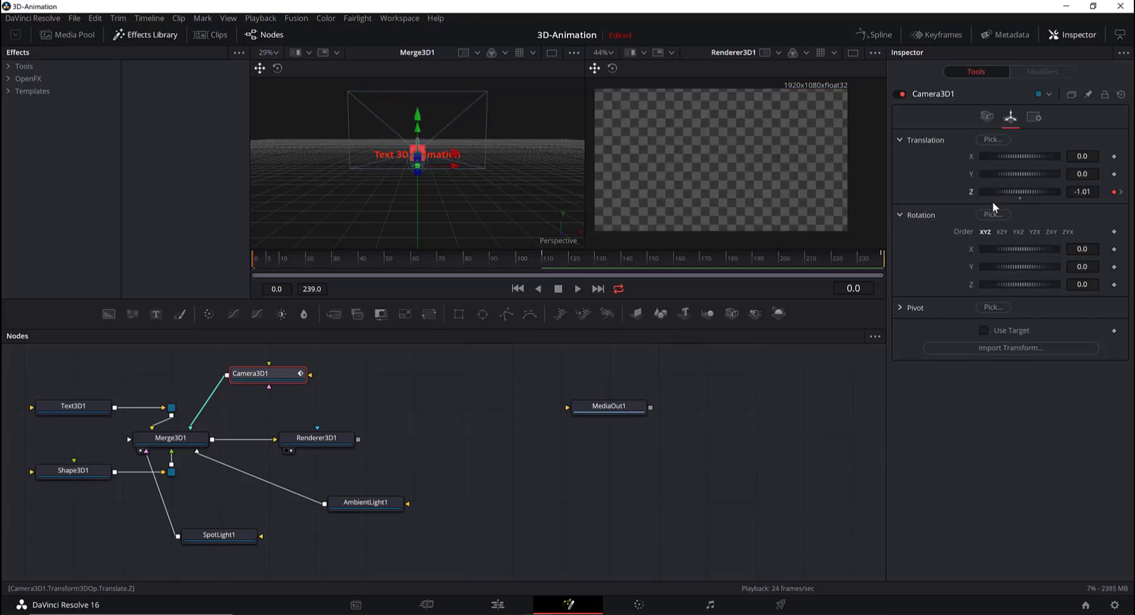
{"action": "left_click", "coordinate": [539, 258]}
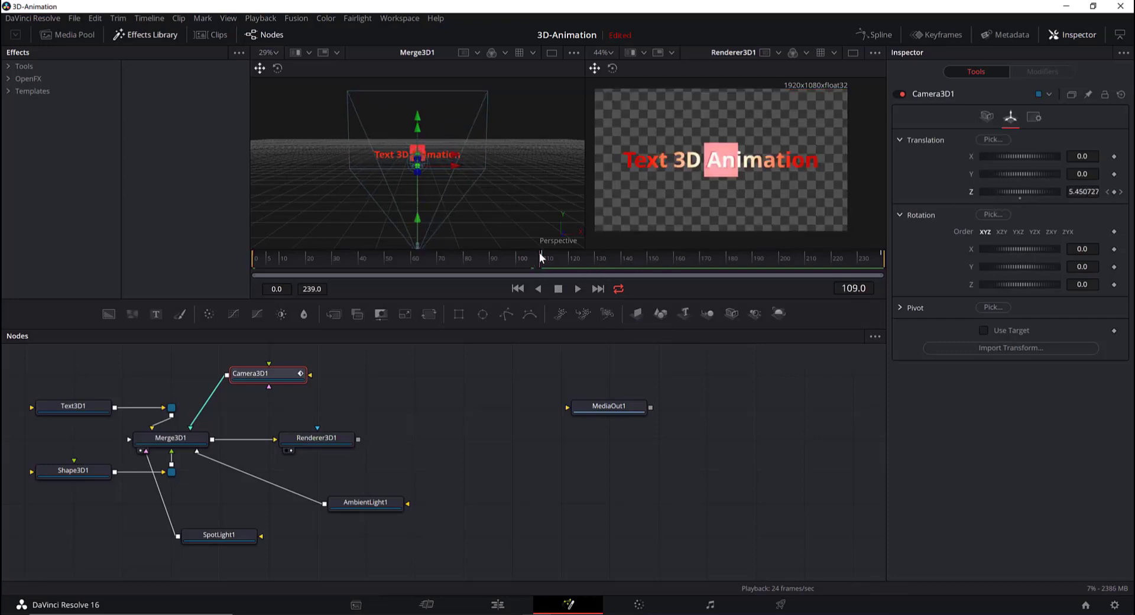
{"action": "left_click", "coordinate": [449, 258]}
{"action": "left_click_drag", "start_coordinate": [414, 254], "coordinate": [544, 262]}
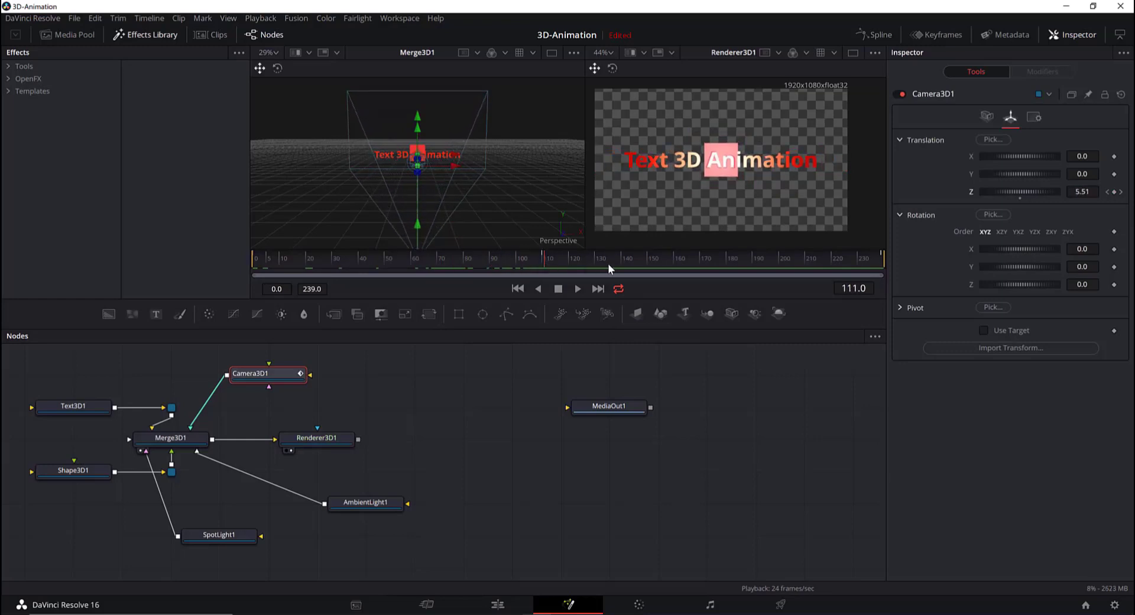
Set SpotLight1's cone angle to 34.02 and its penumbra angle to 6.61
{"action": "left_click", "coordinate": [232, 534]}
{"action": "left_click_drag", "start_coordinate": [378, 264], "coordinate": [253, 268]}
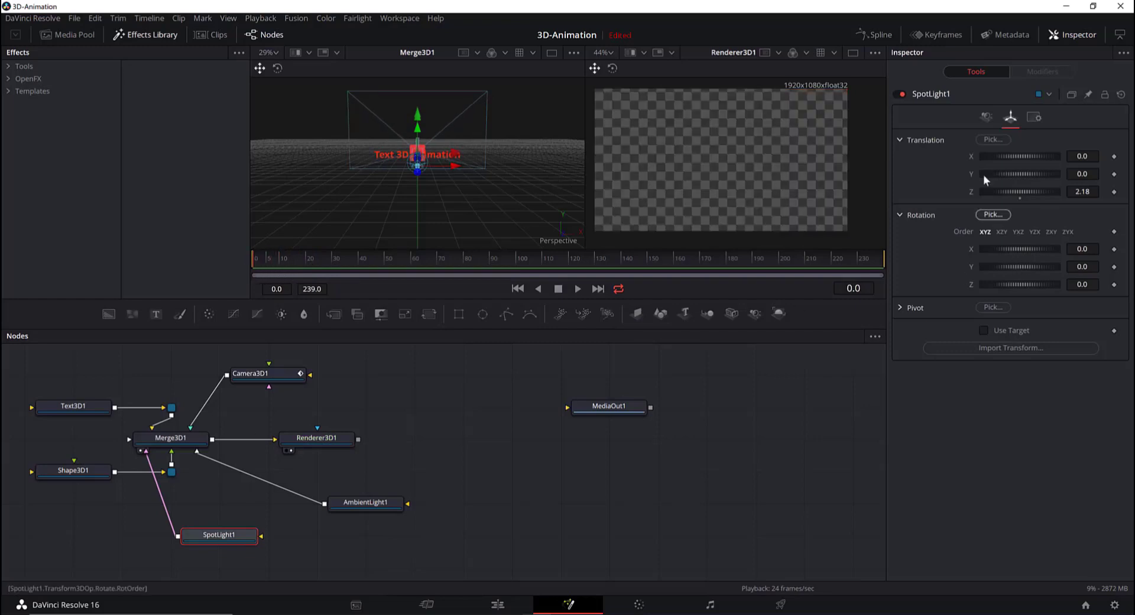
{"action": "left_click", "coordinate": [986, 116]}
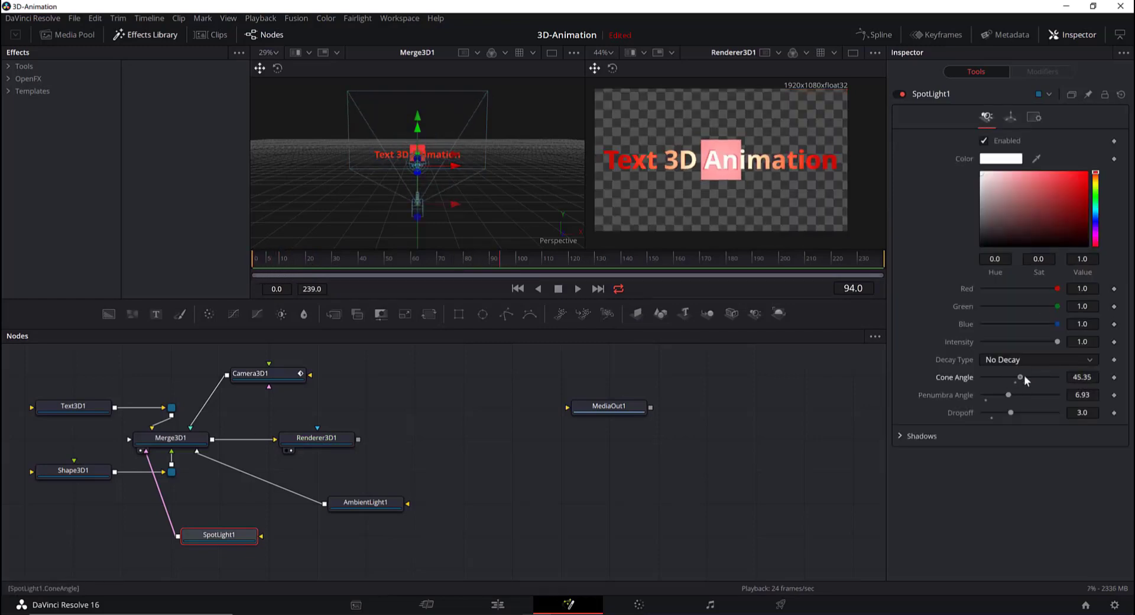
{"action": "left_click_drag", "start_coordinate": [1010, 377], "coordinate": [1012, 378]}
Keyframe SpotLight1's cone angle at frames 0, 110 and 239
{"action": "left_click", "coordinate": [266, 265]}
{"action": "left_click", "coordinate": [1113, 377]}
{"action": "left_click", "coordinate": [541, 260]}
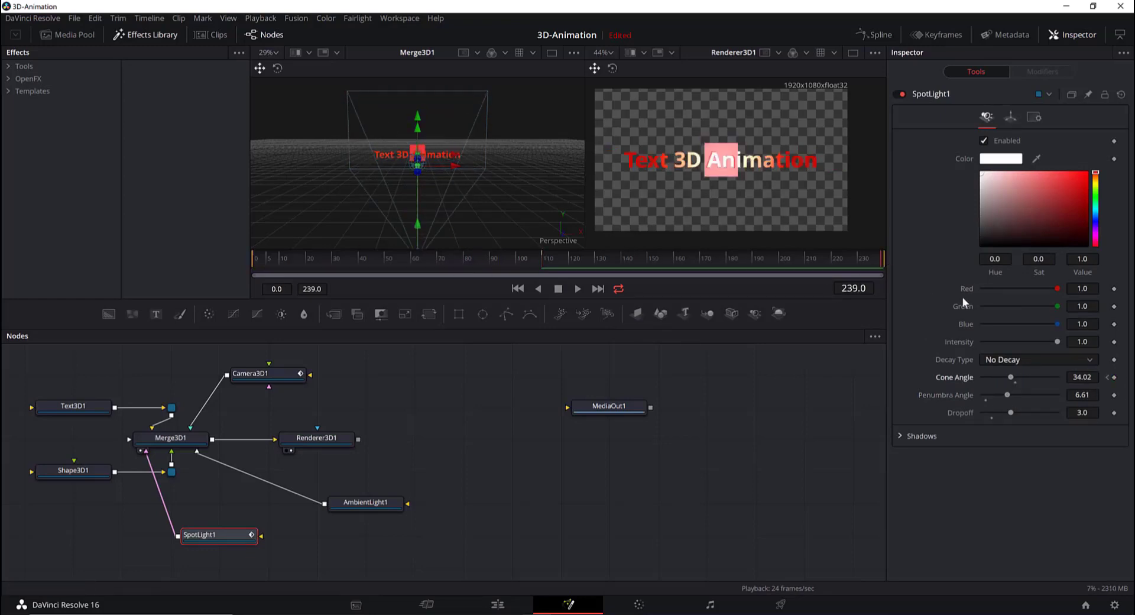
{"action": "key", "text": "End"}
{"action": "left_click", "coordinate": [1114, 377]}
Set SpotLight1's cone angle to 2.15 at frame 0 and play back the animation
{"action": "left_click", "coordinate": [1107, 378]}
{"action": "left_click", "coordinate": [1107, 378]}
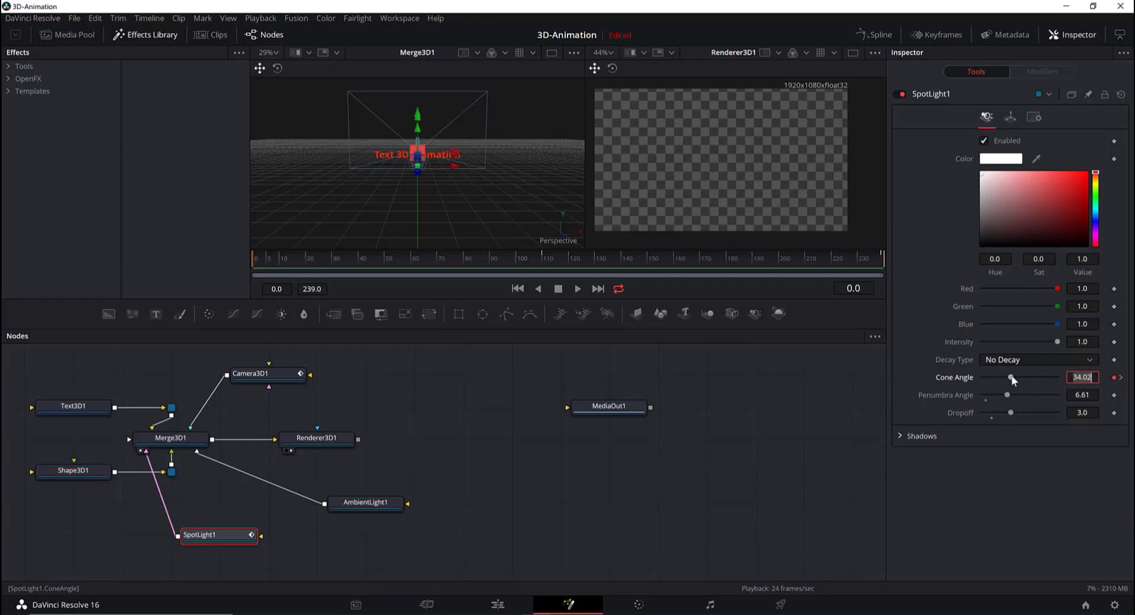
{"action": "left_click_drag", "start_coordinate": [1011, 376], "coordinate": [984, 377]}
{"action": "left_click", "coordinate": [580, 289]}
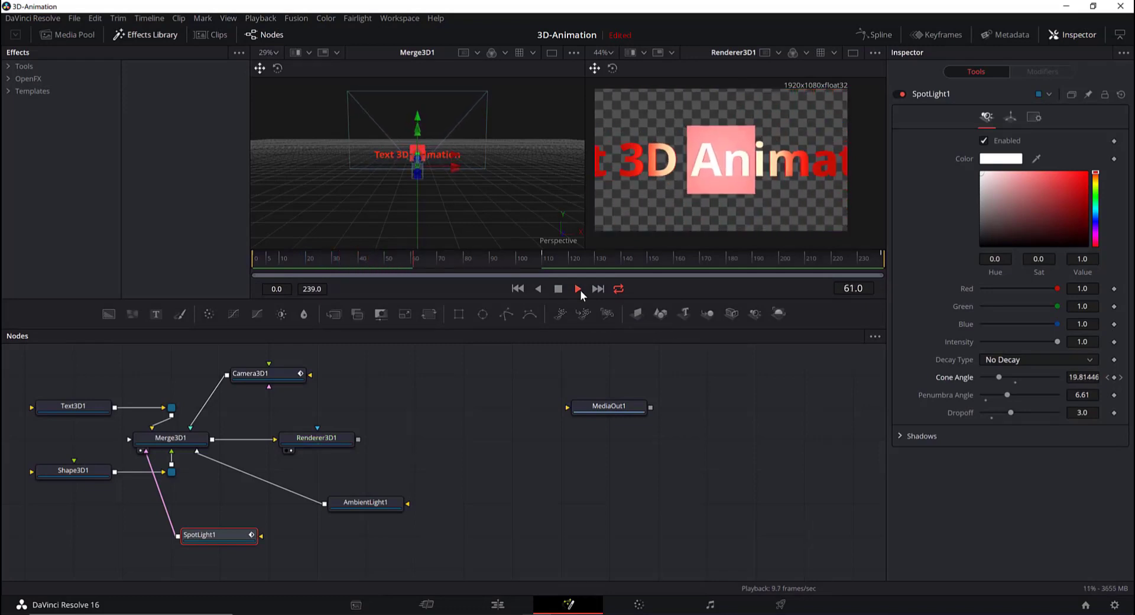
{"action": "left_click", "coordinate": [580, 289]}
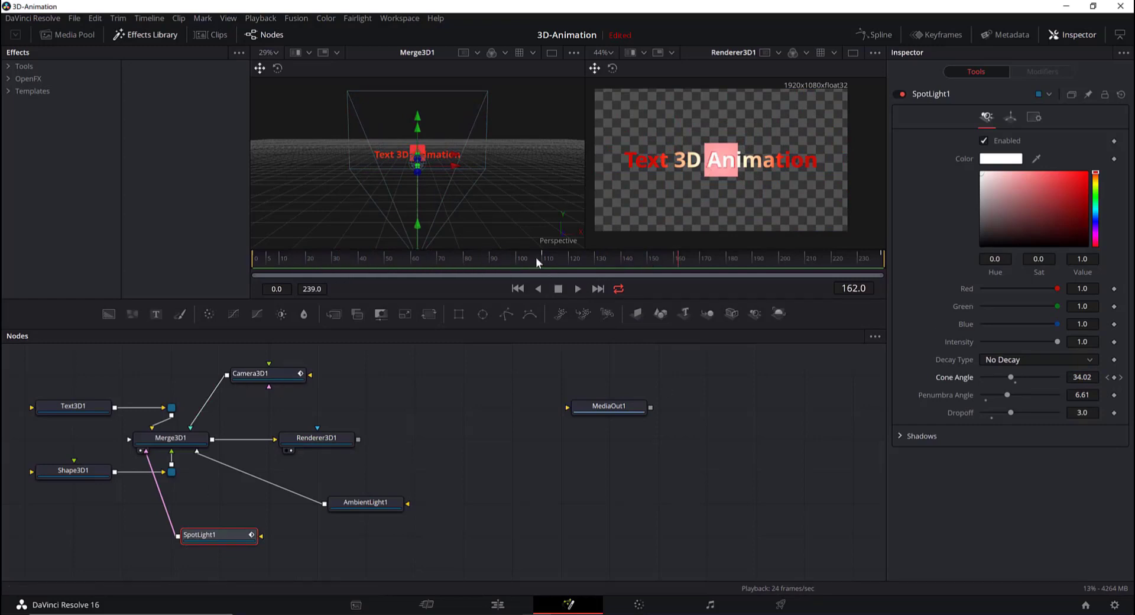
Set SpotLight1's cone angle to 2.13 at frame 110 and 57.4 at frame 170, and preview the animation
{"action": "left_click_drag", "start_coordinate": [542, 250], "coordinate": [255, 258]}
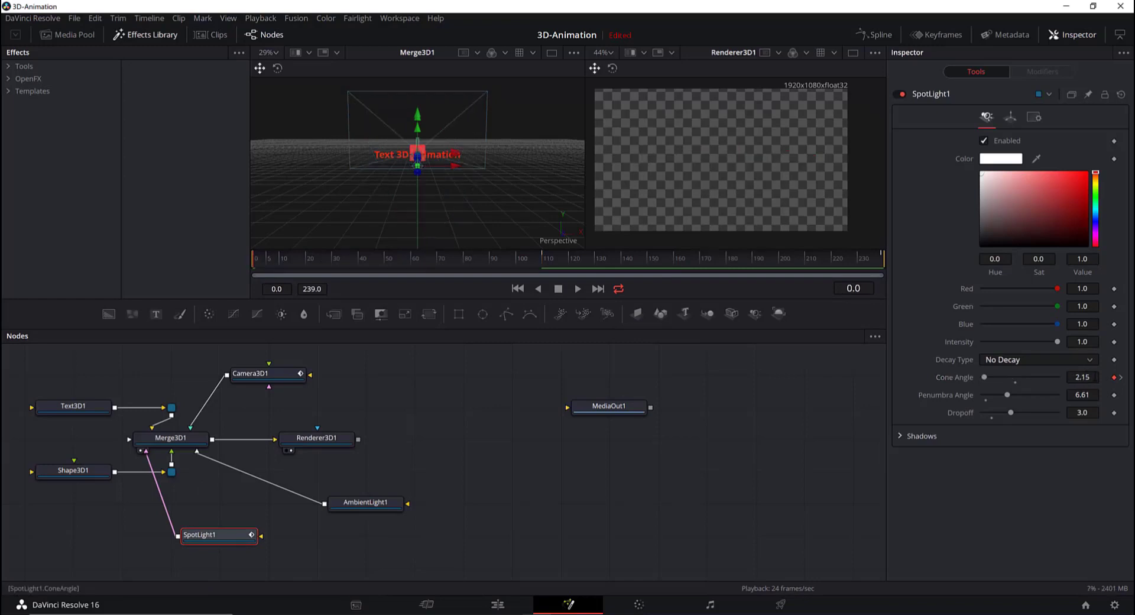
{"action": "left_click", "coordinate": [1120, 377]}
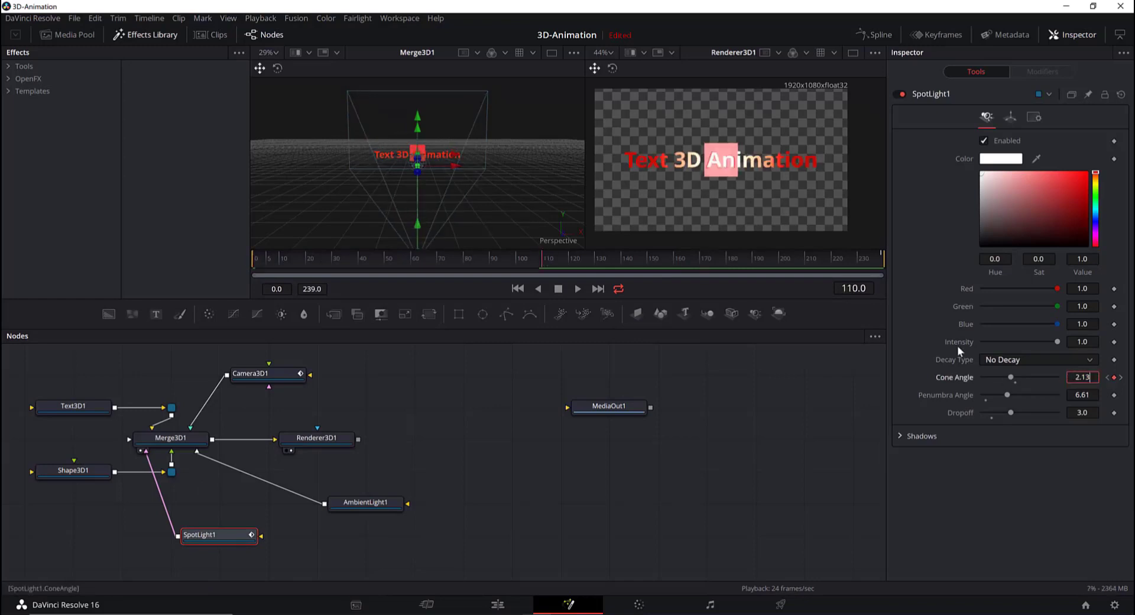
{"action": "left_click", "coordinate": [699, 259]}
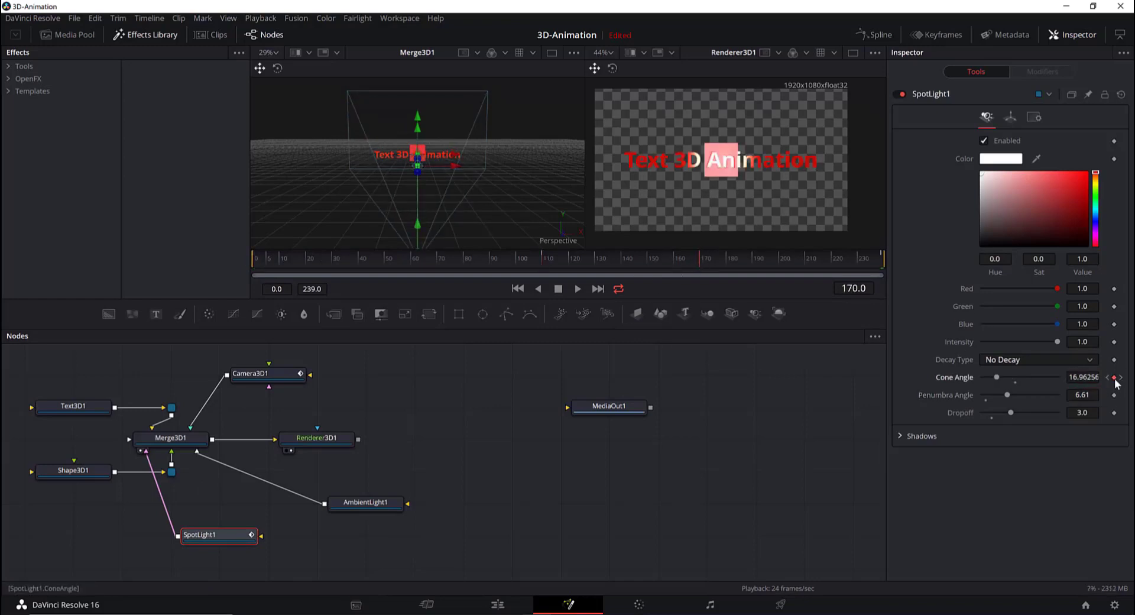
{"action": "left_click_drag", "start_coordinate": [996, 377], "coordinate": [1030, 377]}
{"action": "key", "text": "Tab"}
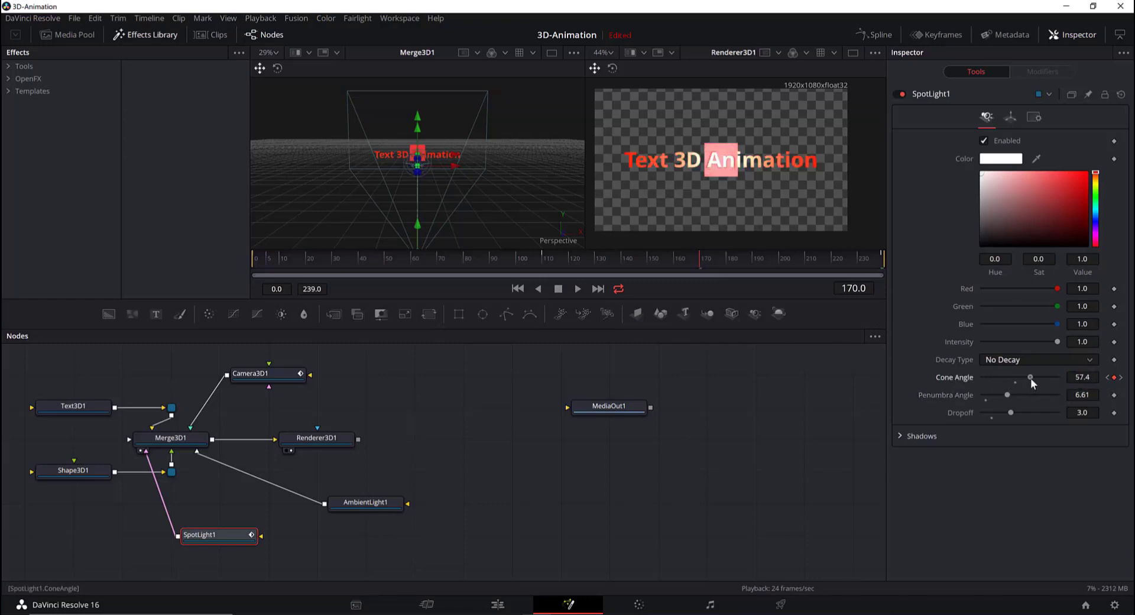
{"action": "left_click", "coordinate": [578, 288]}
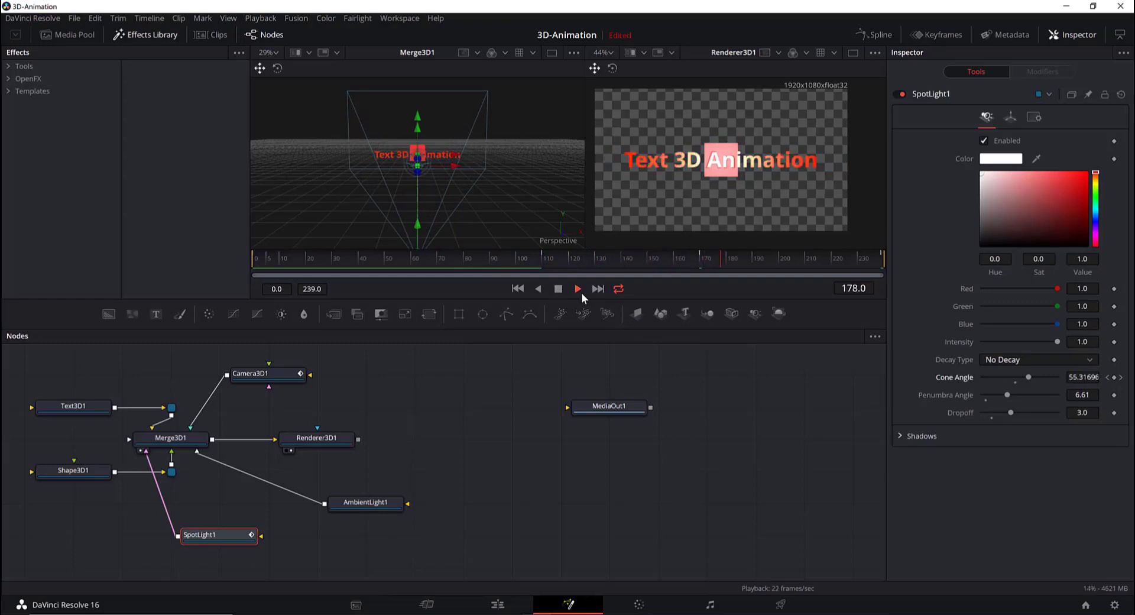
{"action": "left_click", "coordinate": [561, 289]}
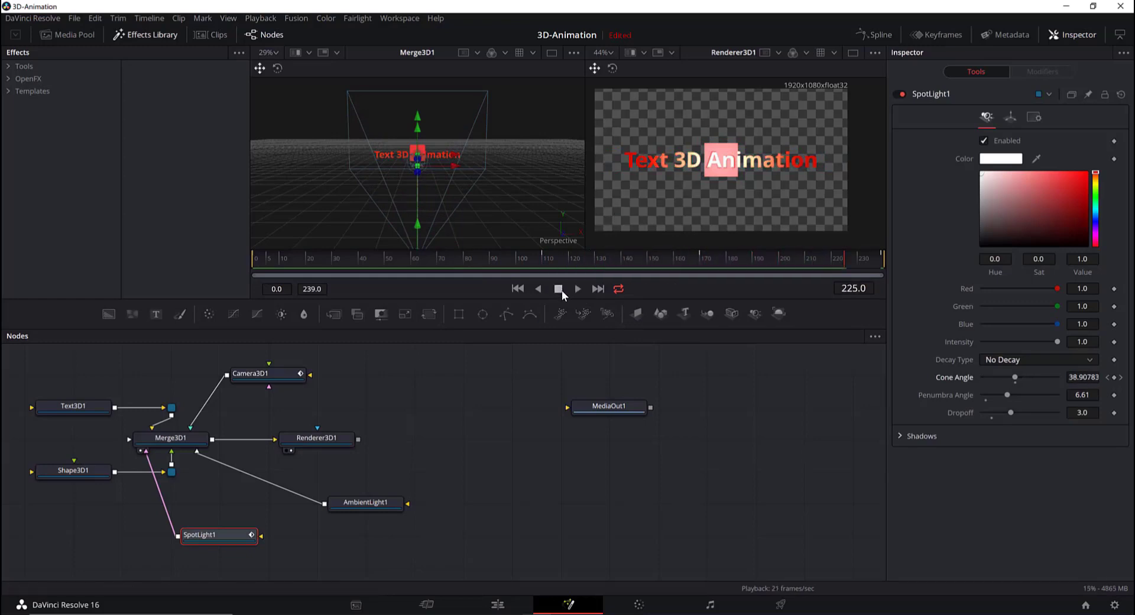
Try out and reset Text3D1's X rotation, and keyframe it at 0.0 on frames 225, 90 and 180
{"action": "left_click", "coordinate": [84, 407]}
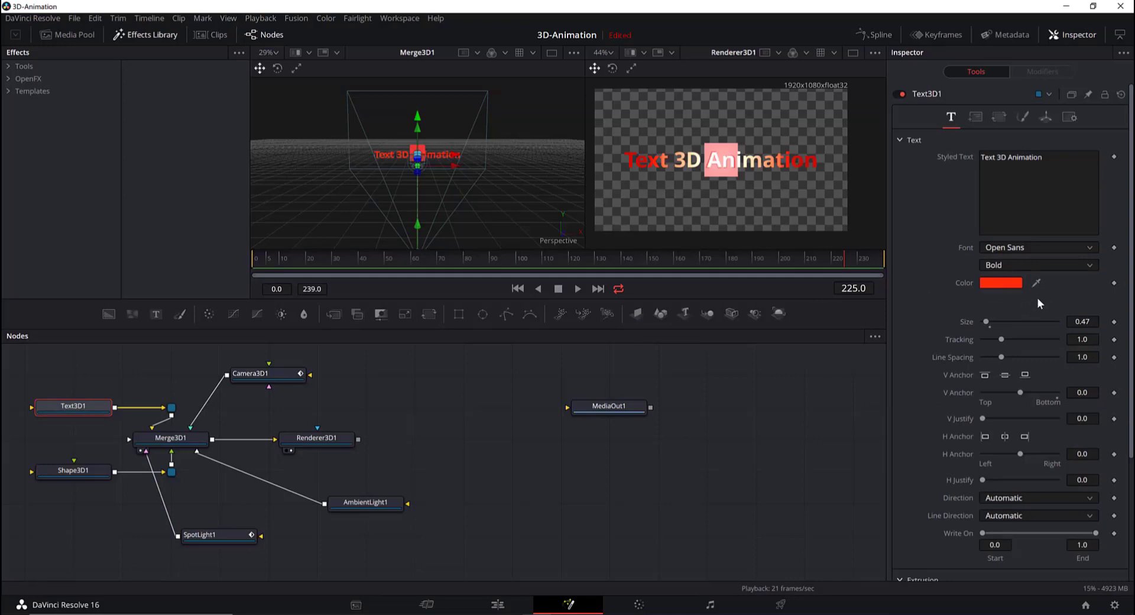
{"action": "left_click", "coordinate": [977, 117]}
{"action": "left_click", "coordinate": [1002, 116]}
{"action": "left_click", "coordinate": [1046, 117]}
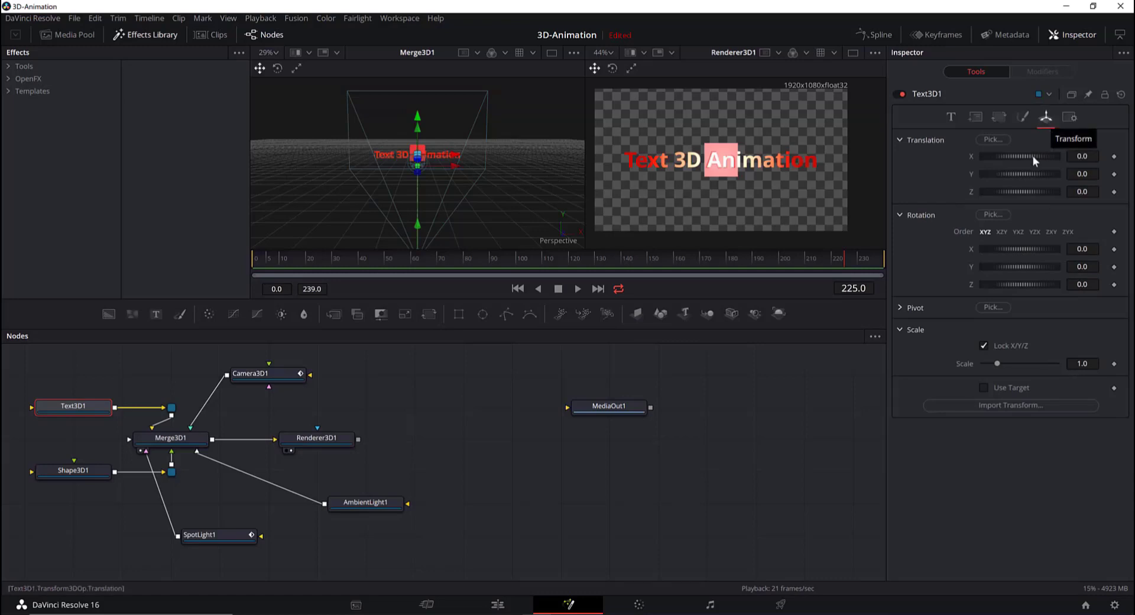
{"action": "left_click_drag", "start_coordinate": [998, 252], "coordinate": [1033, 251]}
{"action": "double_click", "coordinate": [1033, 251]}
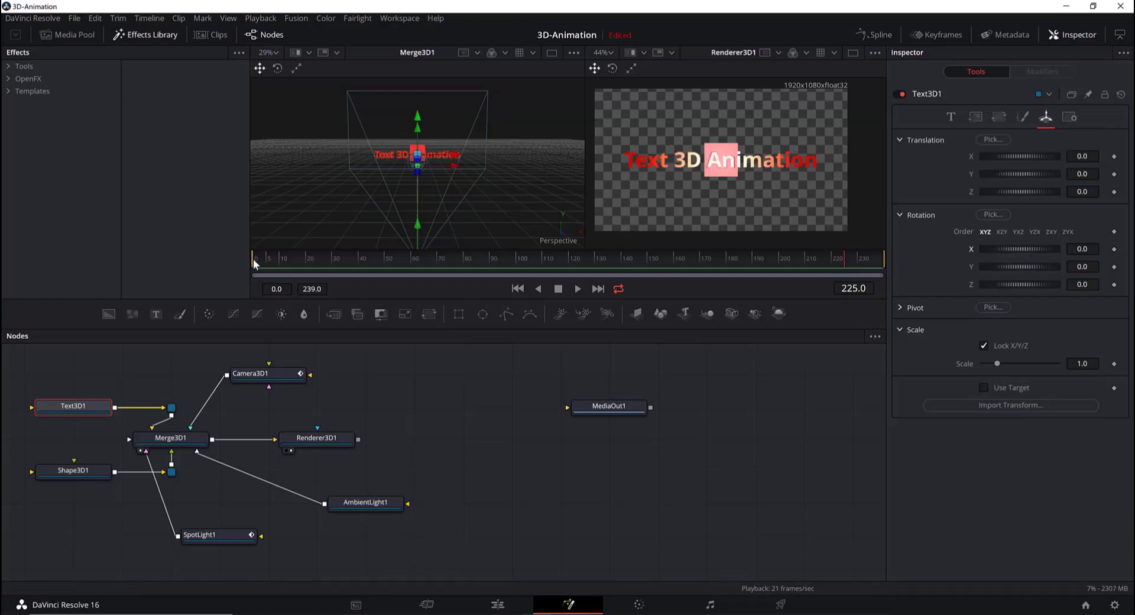
{"action": "left_click", "coordinate": [1113, 250]}
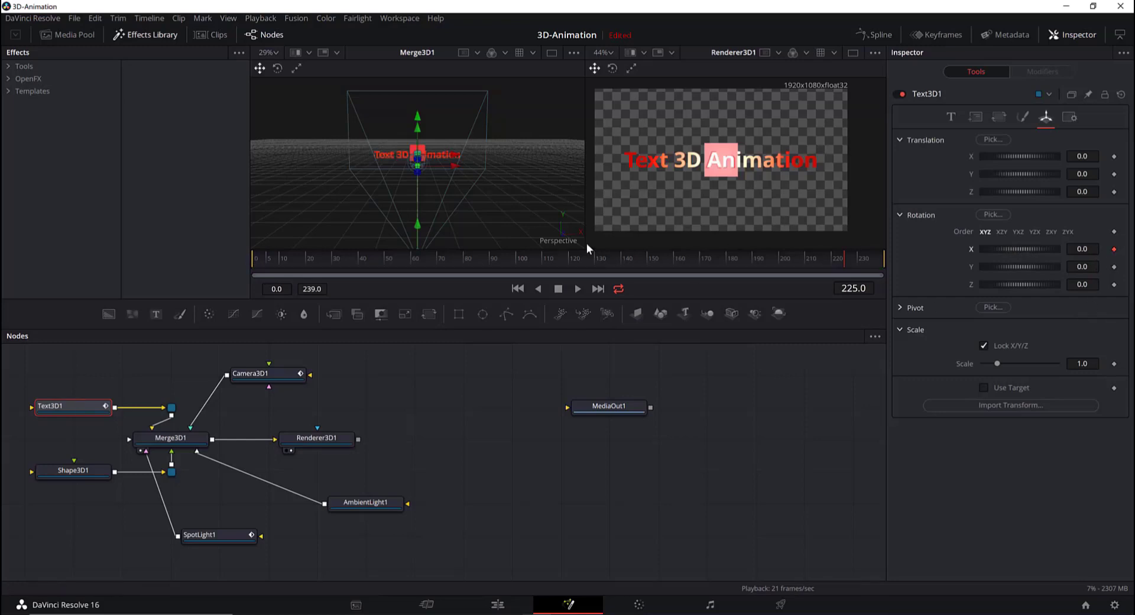
{"action": "left_click", "coordinate": [490, 264]}
{"action": "left_click", "coordinate": [1114, 249]}
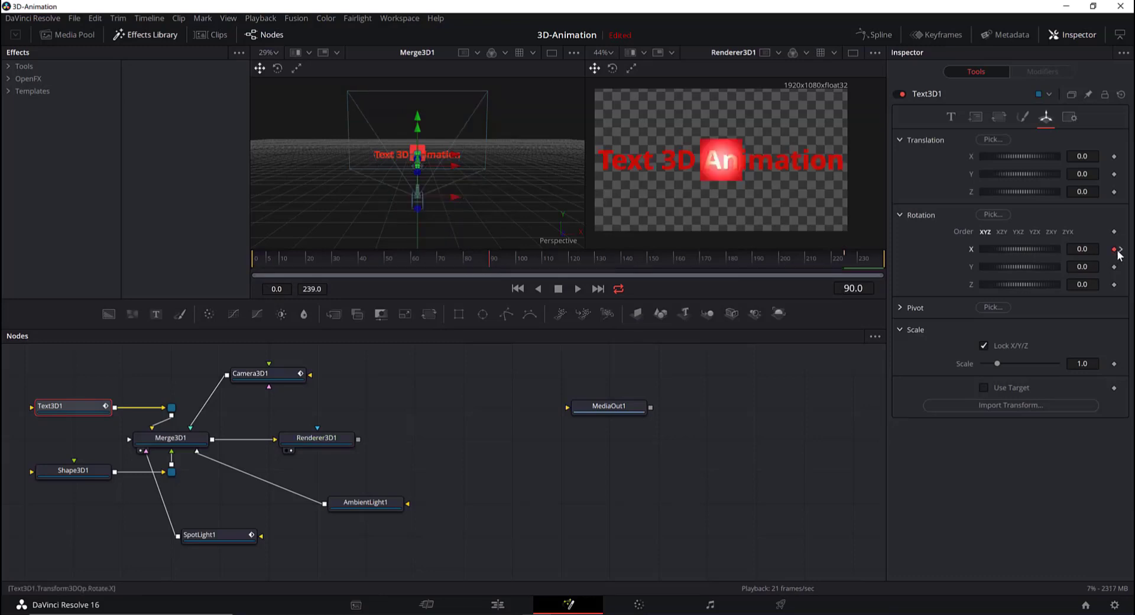
{"action": "left_click", "coordinate": [726, 260]}
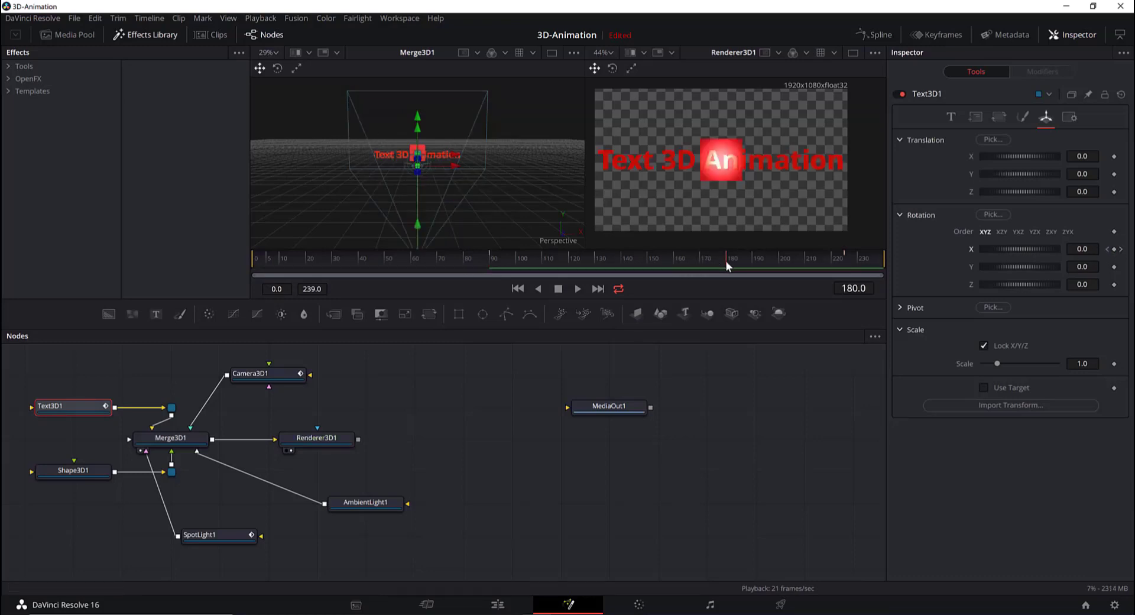
{"action": "left_click", "coordinate": [1114, 250]}
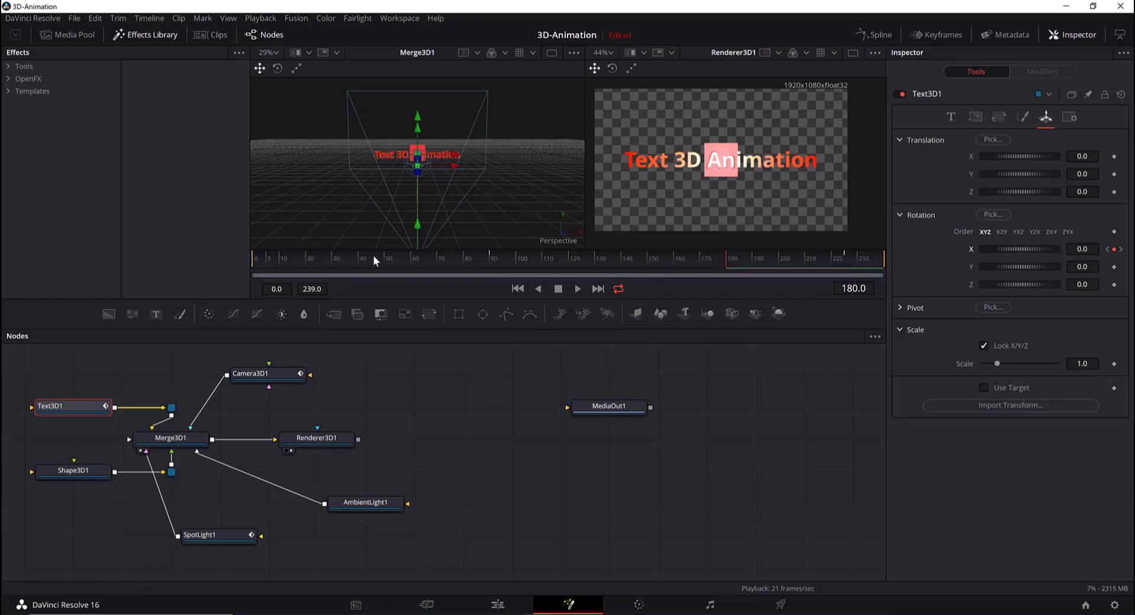
Set Text3D1's X rotation to 90 at frame 90 and 180 at frame 180
{"action": "left_click_drag", "start_coordinate": [330, 252], "coordinate": [492, 263]}
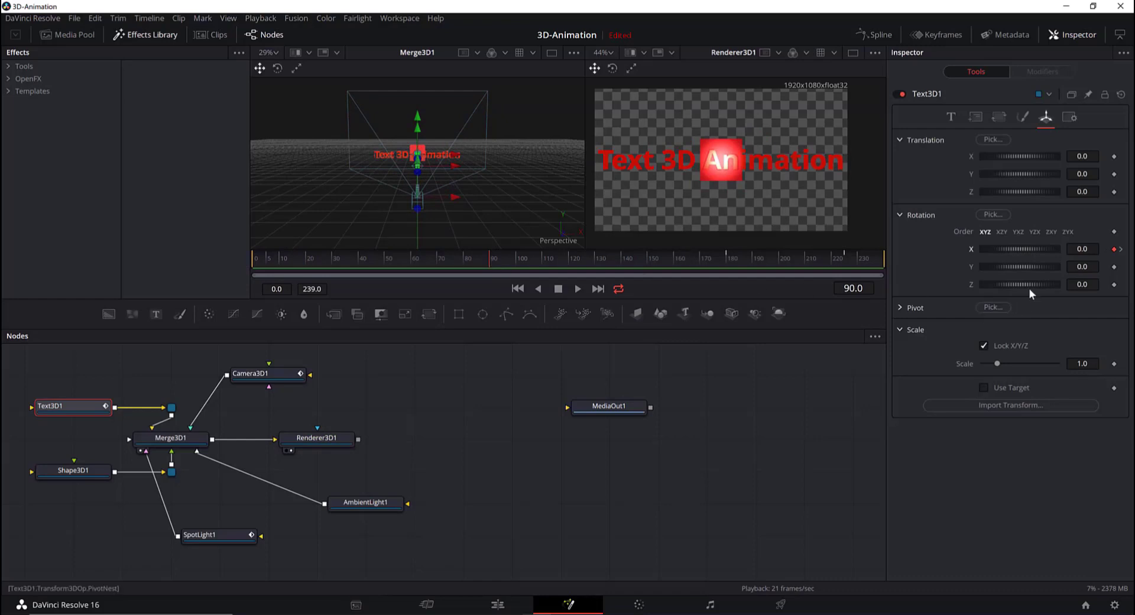
{"action": "left_click_drag", "start_coordinate": [1097, 248], "coordinate": [1089, 249]}
{"action": "type", "text": "90"}
{"action": "key", "text": "Tab"}
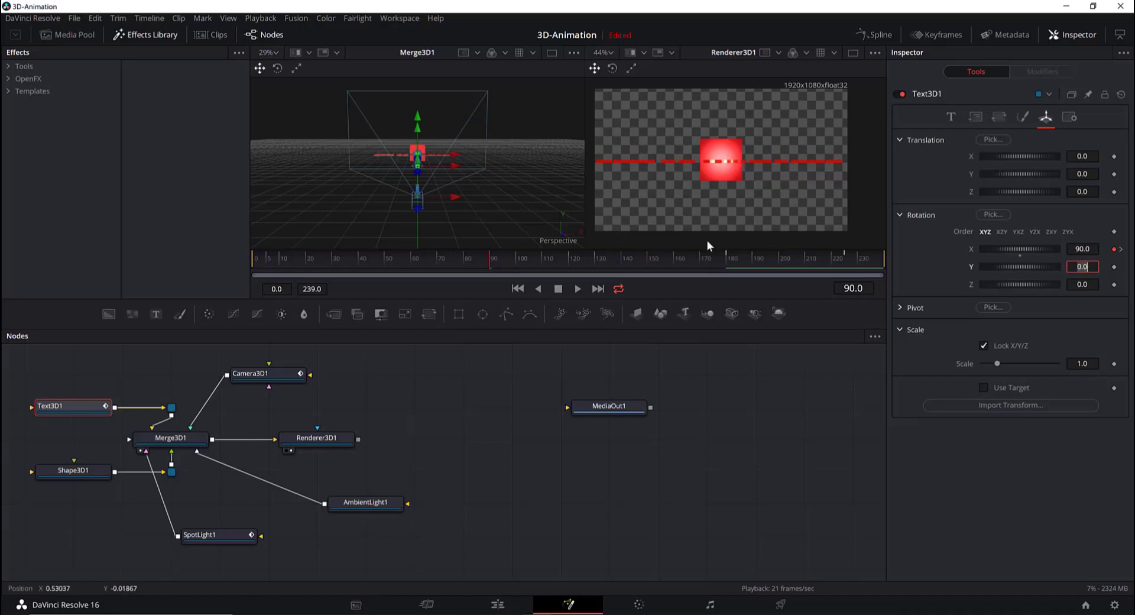
{"action": "left_click", "coordinate": [725, 255]}
{"action": "key", "text": "shift+Tab"}
{"action": "type", "text": "180"}
{"action": "key", "text": "Tab"}
Set Text3D1's X rotation to 360 at frame 225 and play back the animation from the start
{"action": "left_click", "coordinate": [834, 254]}
{"action": "left_click_drag", "start_coordinate": [835, 253], "coordinate": [845, 250]}
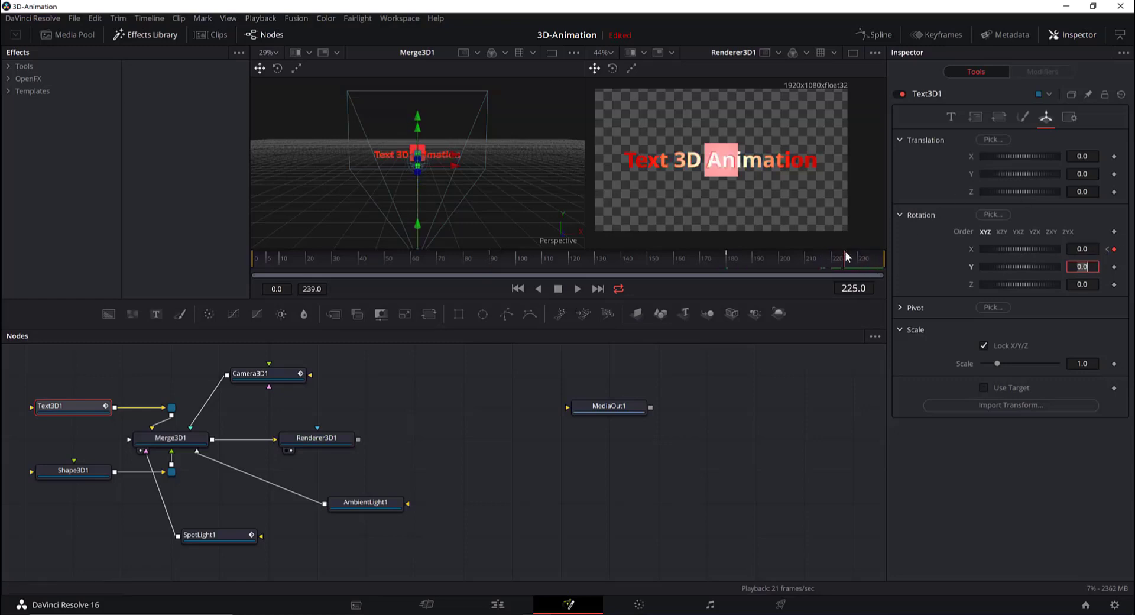
{"action": "left_click", "coordinate": [1080, 248]}
{"action": "type", "text": "360"}
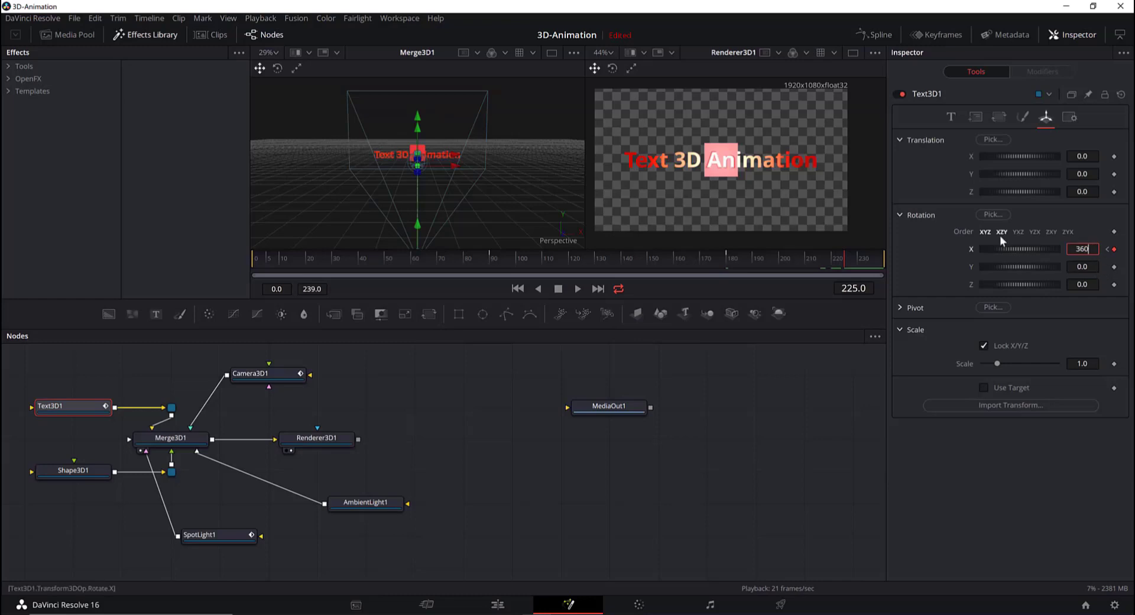
{"action": "key", "text": "Tab"}
{"action": "left_click_drag", "start_coordinate": [843, 255], "coordinate": [253, 235]}
{"action": "left_click", "coordinate": [577, 290]}
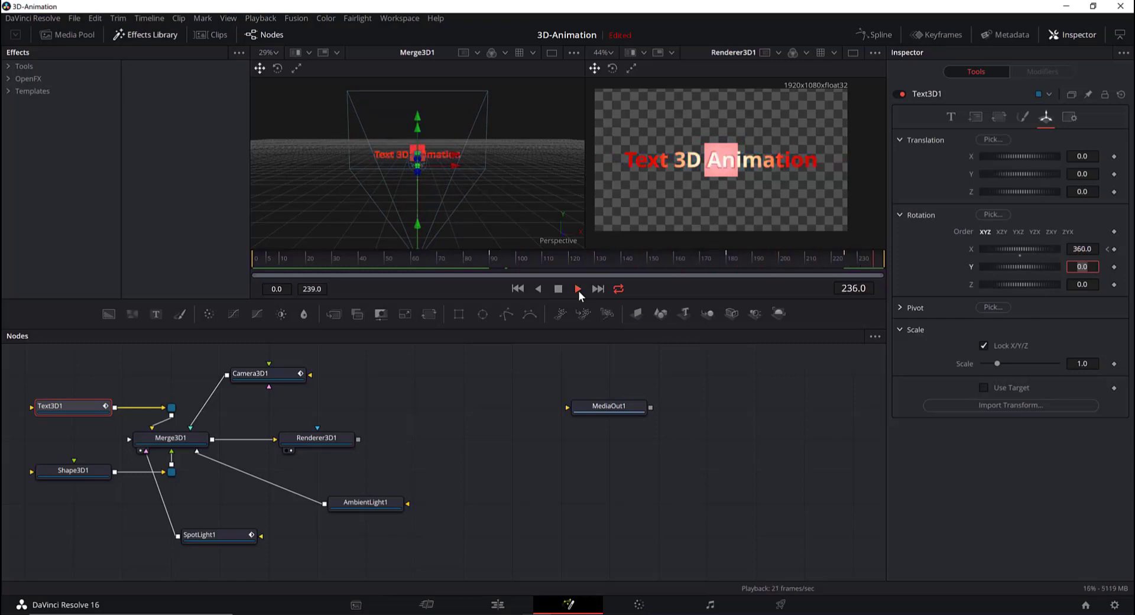
{"action": "left_click", "coordinate": [558, 288]}
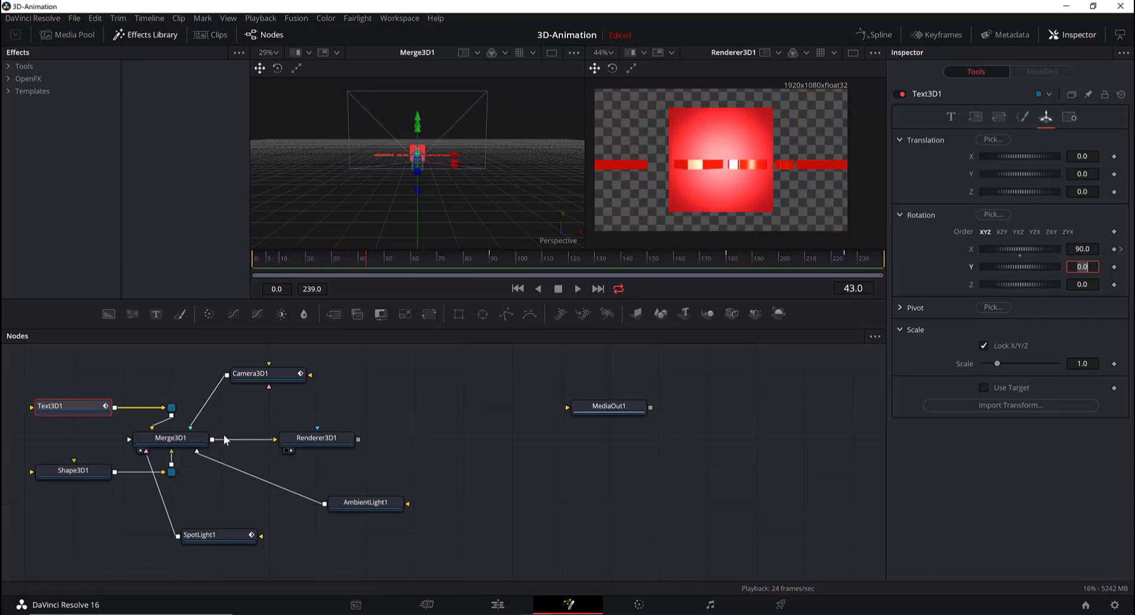
Try out Shape3D1's X translation and Y rotation, and restore both values
{"action": "left_click", "coordinate": [62, 474]}
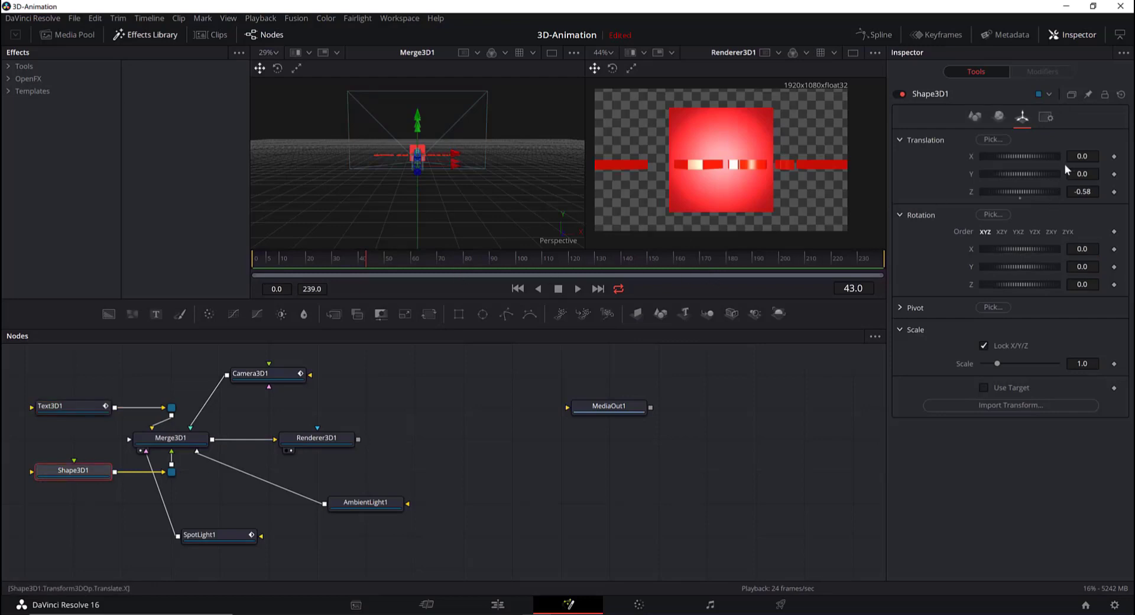
{"action": "left_click_drag", "start_coordinate": [1026, 157], "coordinate": [1046, 166]}
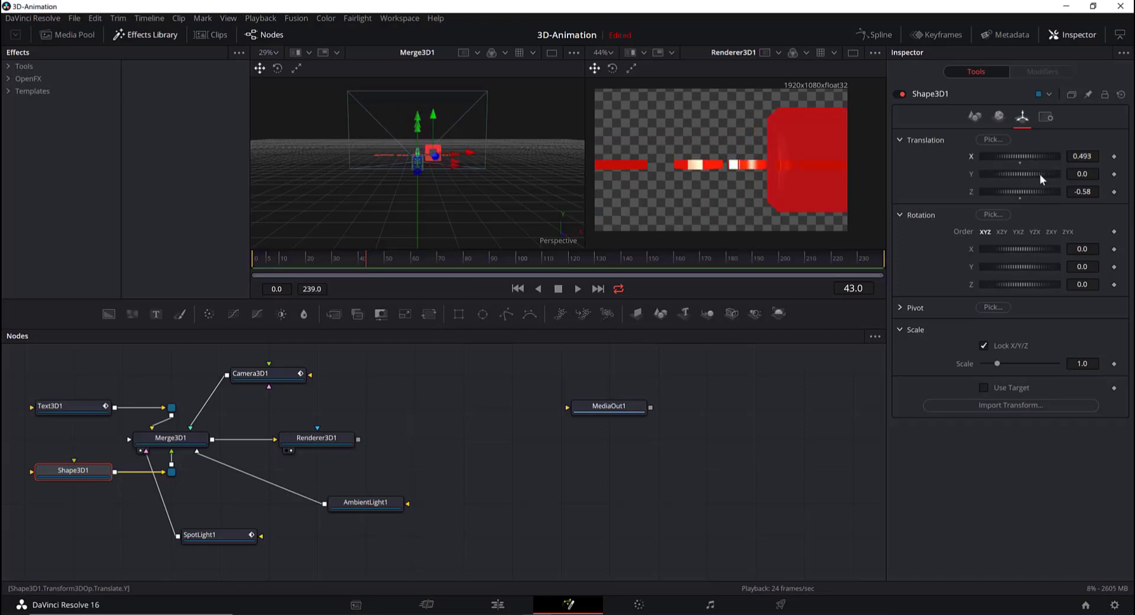
{"action": "key", "text": "ctrl+z"}
{"action": "left_click_drag", "start_coordinate": [1033, 264], "coordinate": [994, 278]}
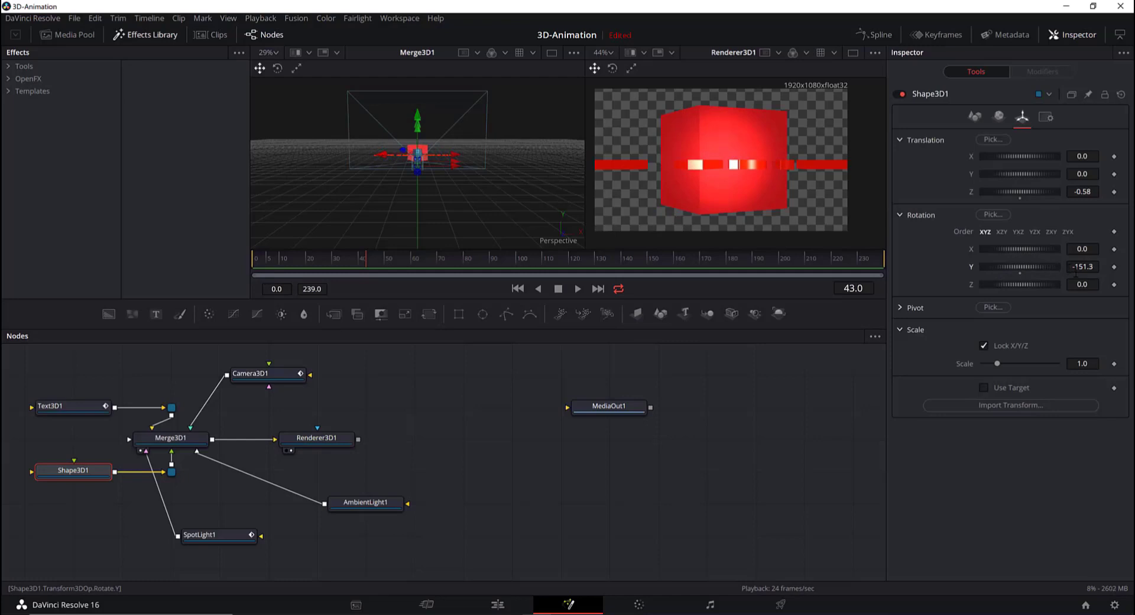
{"action": "double_click", "coordinate": [1018, 268]}
Keyframe Shape3D1's Y rotation at 0.0 on frames 0, 91, 180 and 239
{"action": "left_click", "coordinate": [255, 260]}
{"action": "left_click_drag", "start_coordinate": [256, 261], "coordinate": [253, 260]}
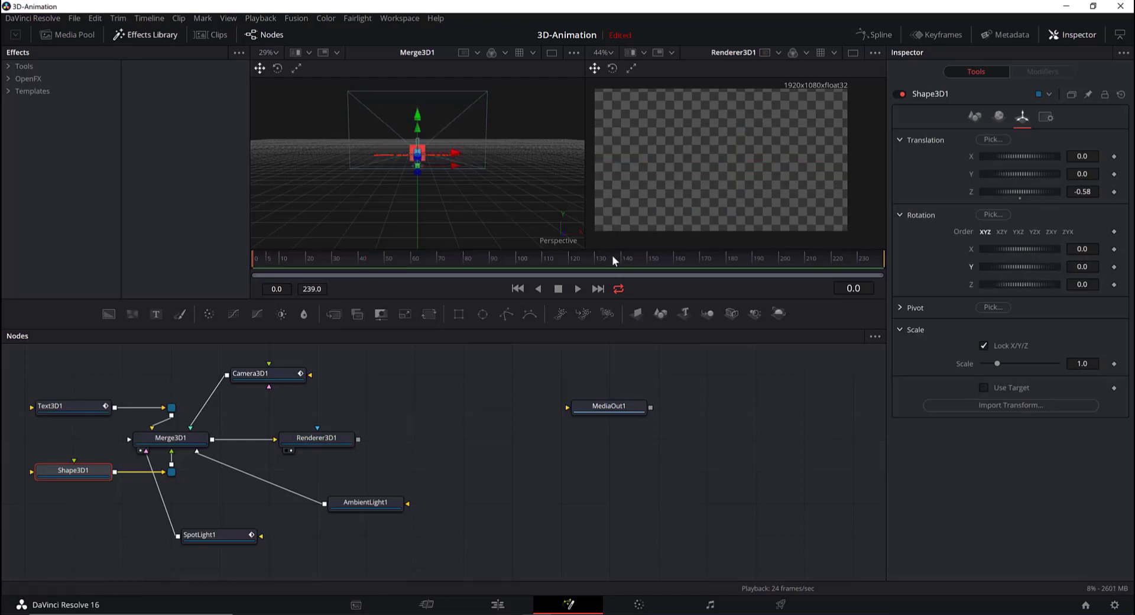
{"action": "left_click", "coordinate": [1114, 266]}
{"action": "left_click", "coordinate": [490, 257]}
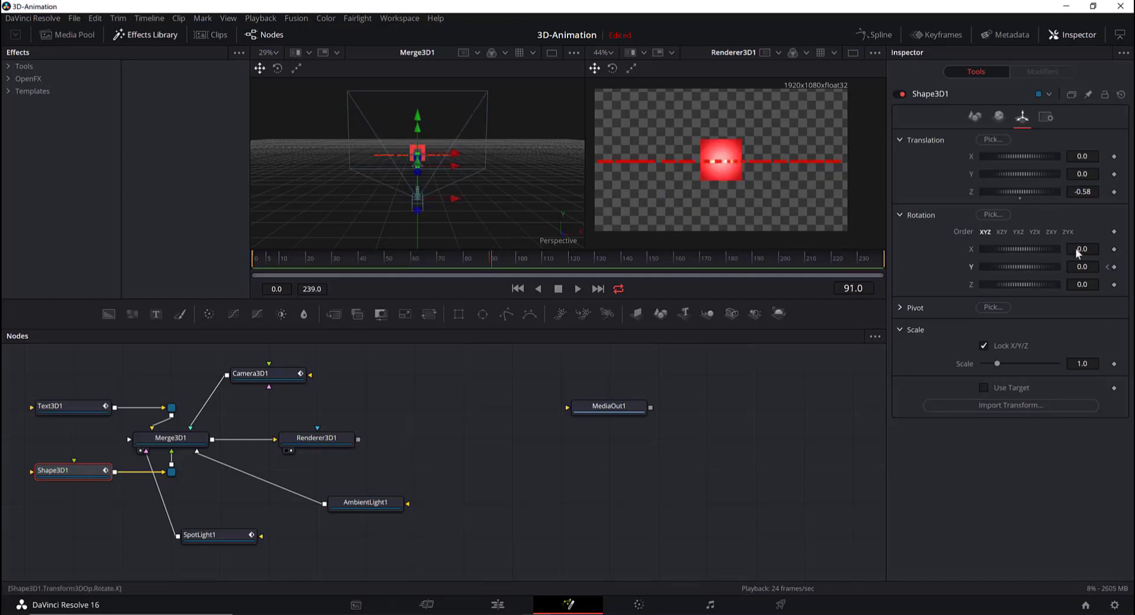
{"action": "left_click", "coordinate": [1114, 266]}
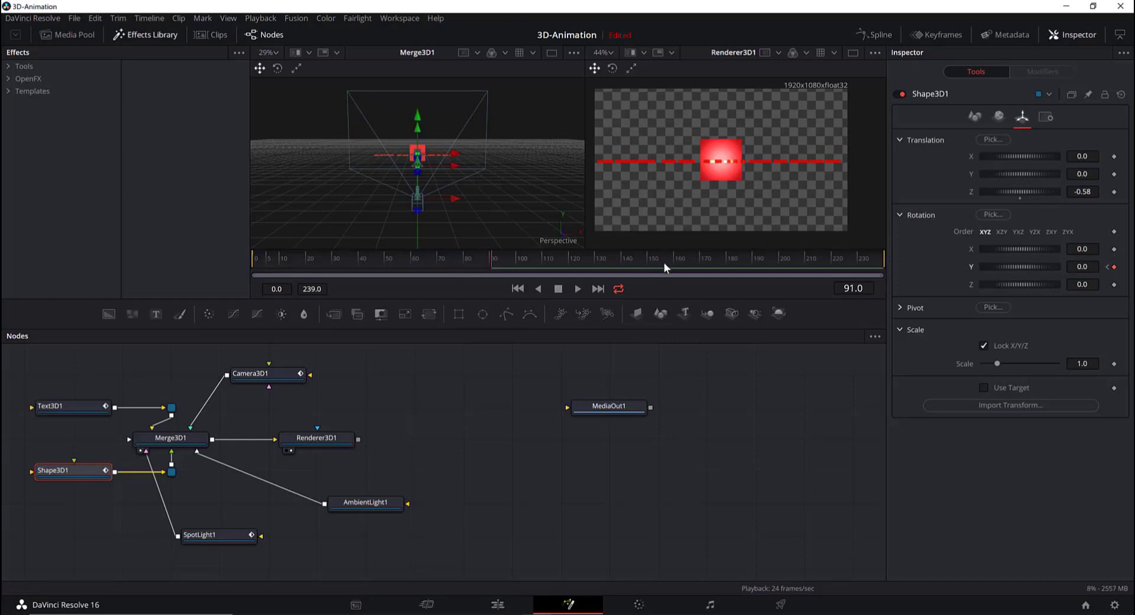
{"action": "left_click", "coordinate": [725, 258]}
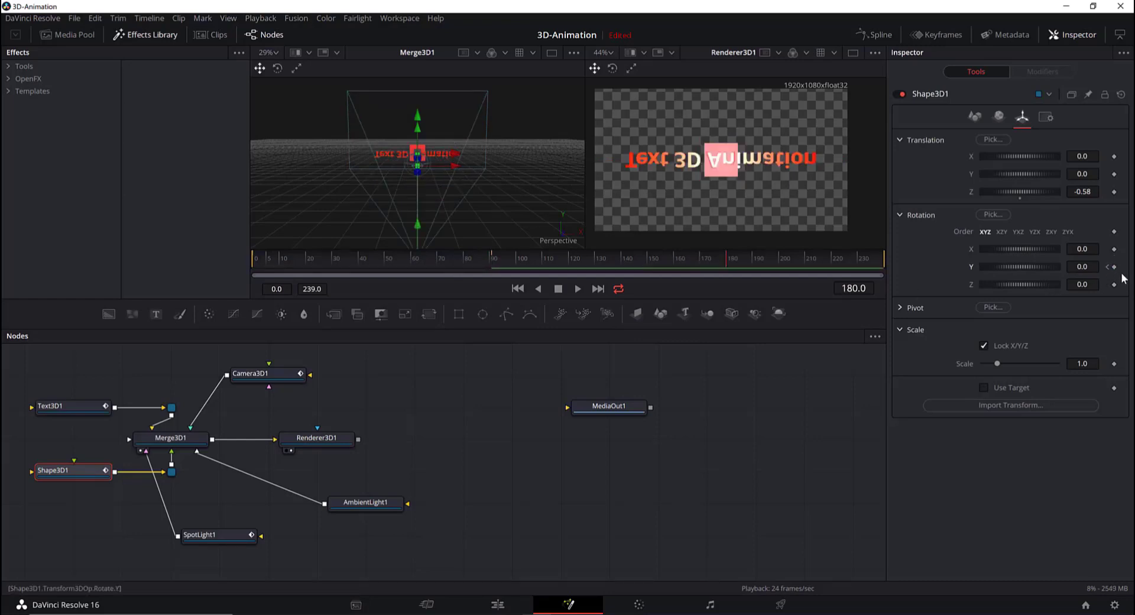
{"action": "left_click", "coordinate": [878, 260]}
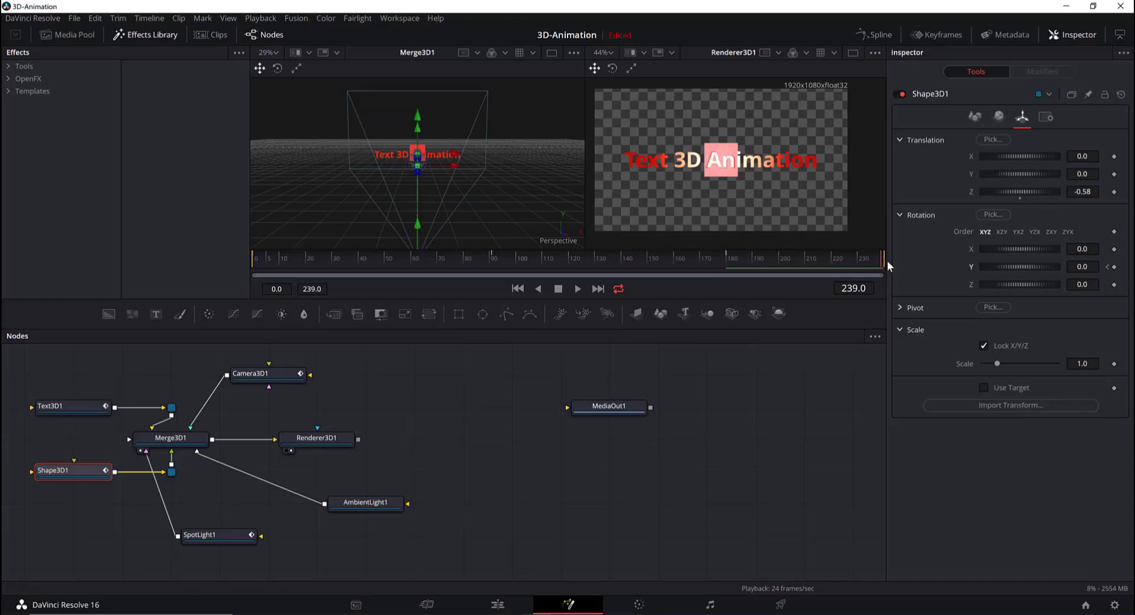
{"action": "left_click", "coordinate": [1114, 266]}
Try a Y rotation of 90 for Shape3D1 at frame 91
{"action": "left_click", "coordinate": [495, 259]}
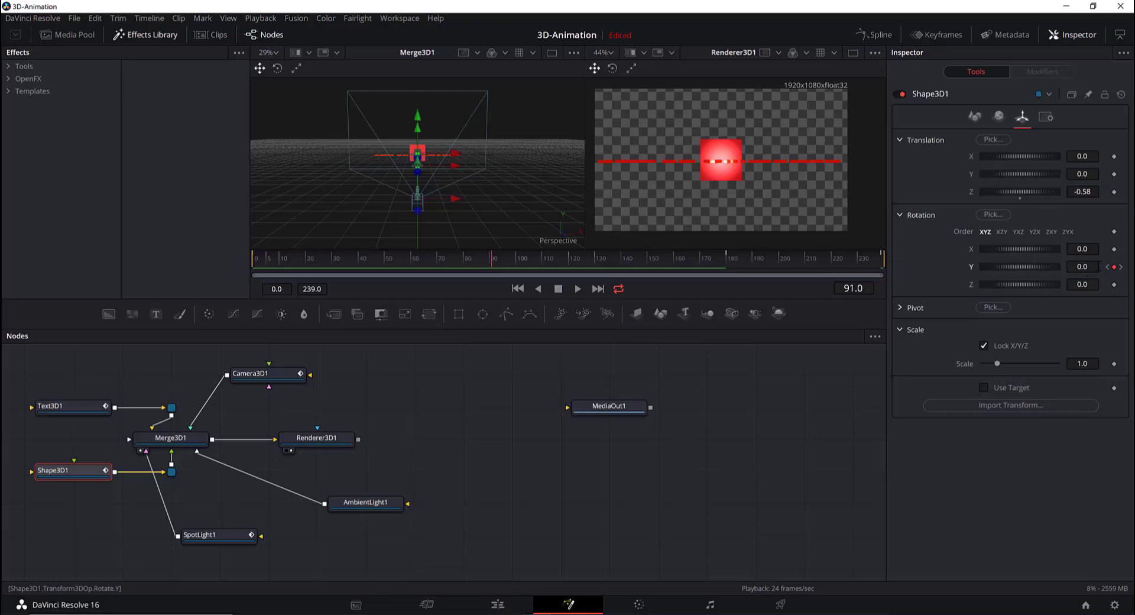
{"action": "left_click_drag", "start_coordinate": [1082, 267], "coordinate": [1083, 267]}
{"action": "left_click", "coordinate": [1085, 266]}
{"action": "key", "text": "BackSpace"}
{"action": "key", "text": "BackSpace"}
{"action": "key", "text": "BackSpace"}
{"action": "key", "text": "BackSpace"}
{"action": "type", "text": "90"}
{"action": "key", "text": "Tab"}
Try a Y rotation of 180 for Shape3D1 at frame 91
{"action": "left_click", "coordinate": [1087, 266]}
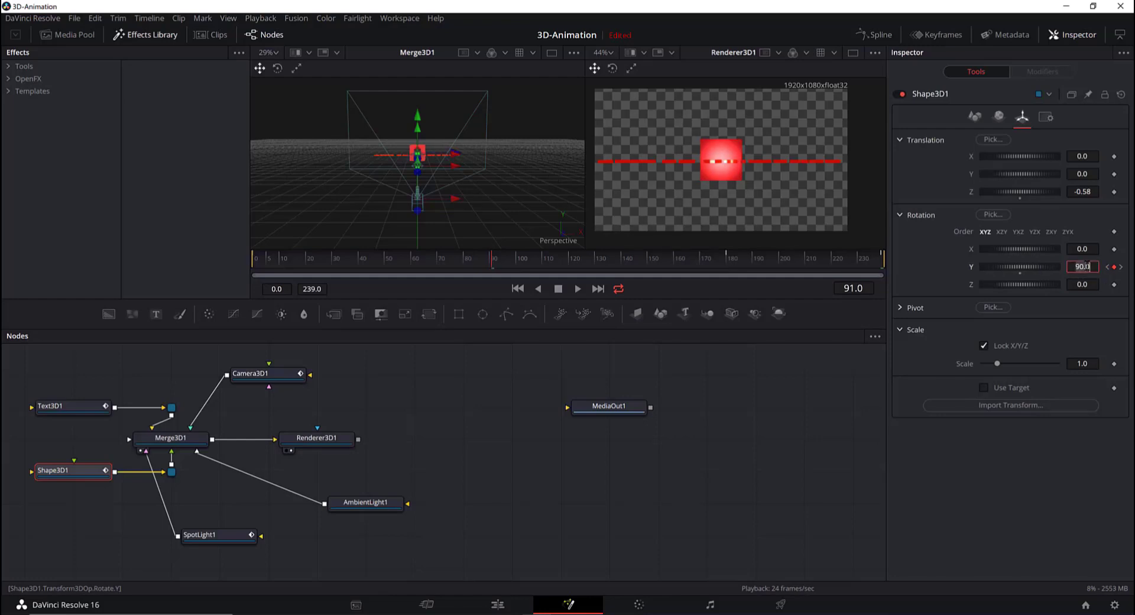
{"action": "key", "text": "BackSpace"}
{"action": "key", "text": "BackSpace"}
{"action": "key", "text": "BackSpace"}
{"action": "key", "text": "BackSpace"}
{"action": "type", "text": "180"}
{"action": "key", "text": "Tab"}
Set Shape3D1's Y rotation to 135.7 at frame 91 and -180.0 at frame 180
{"action": "left_click", "coordinate": [1083, 266]}
{"action": "left_click_drag", "start_coordinate": [1040, 268], "coordinate": [1016, 275]}
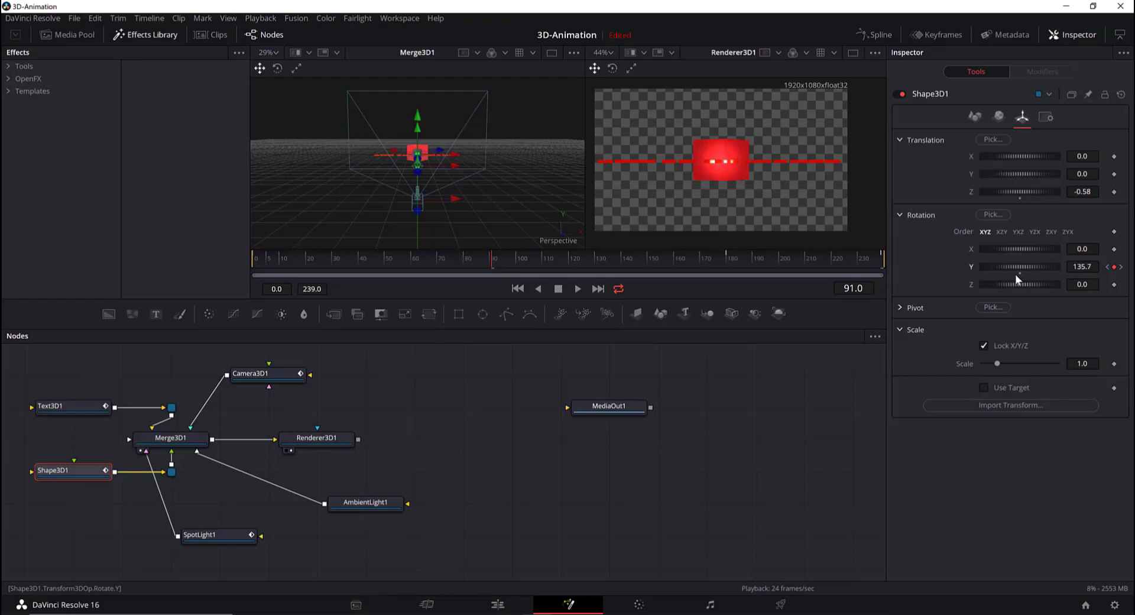
{"action": "left_click_drag", "start_coordinate": [604, 259], "coordinate": [726, 258]}
{"action": "left_click_drag", "start_coordinate": [1039, 265], "coordinate": [998, 271]}
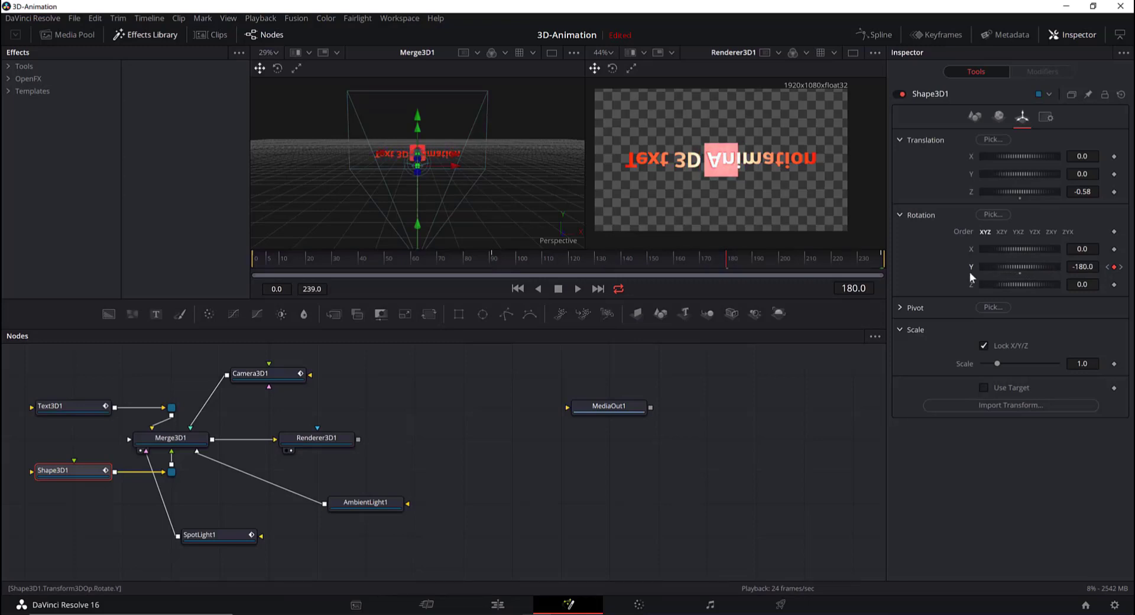
Set Shape3D1's Y rotation to -360 at frame 239 and play back the animation from the start
{"action": "left_click", "coordinate": [883, 258]}
{"action": "left_click_drag", "start_coordinate": [1030, 268], "coordinate": [994, 273]}
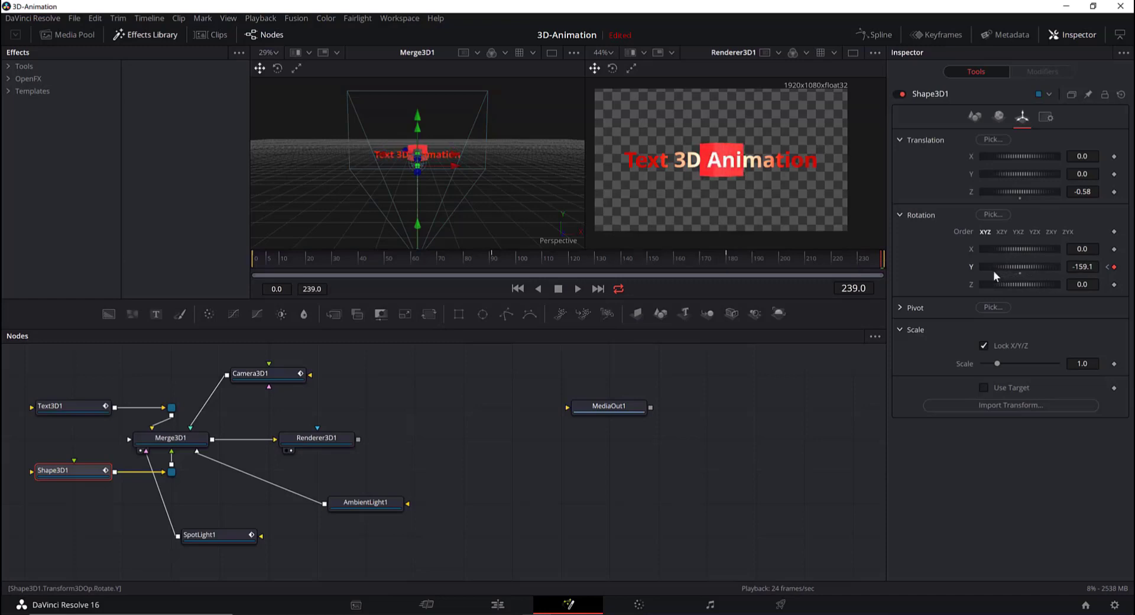
{"action": "left_click", "coordinate": [727, 258]}
{"action": "left_click", "coordinate": [1082, 267]}
{"action": "left_click", "coordinate": [881, 258]}
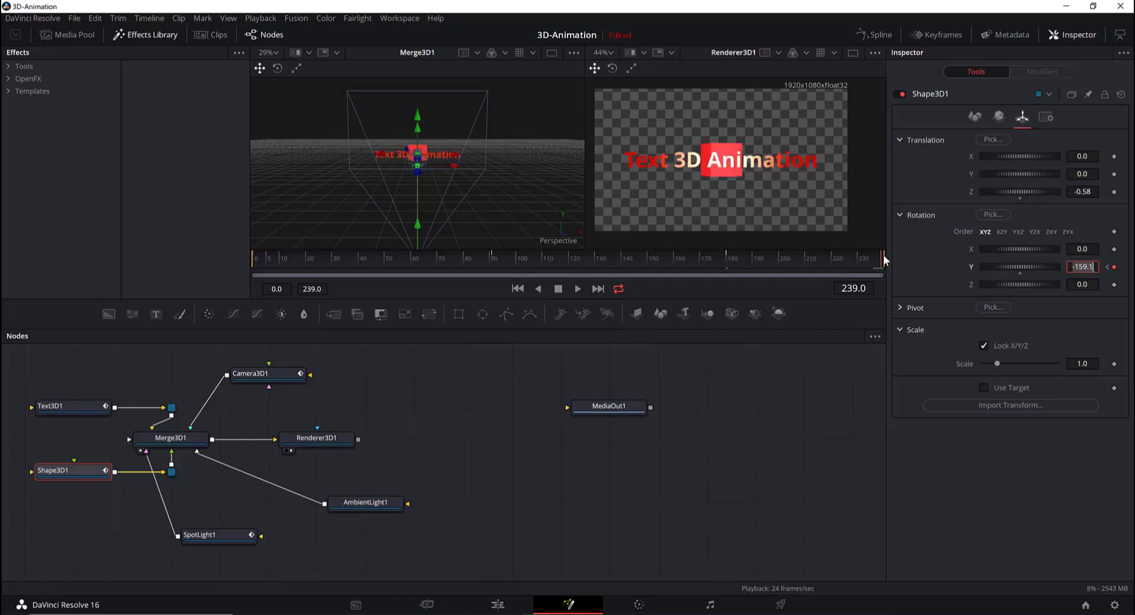
{"action": "type", "text": "-180.0"}
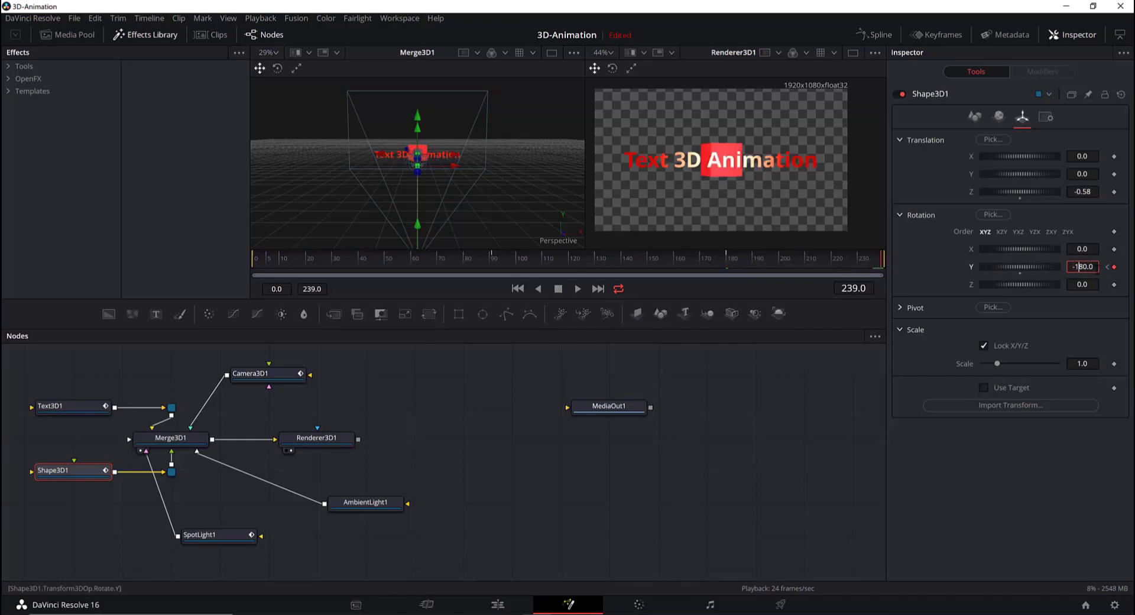
{"action": "key", "text": "Tab"}
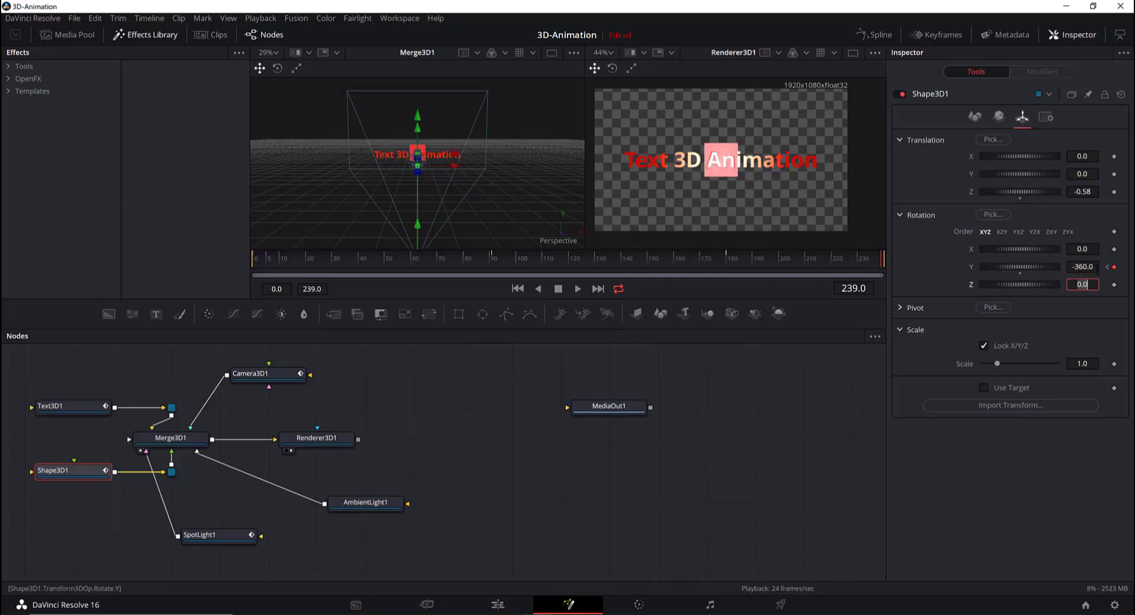
{"action": "left_click_drag", "start_coordinate": [882, 258], "coordinate": [245, 239]}
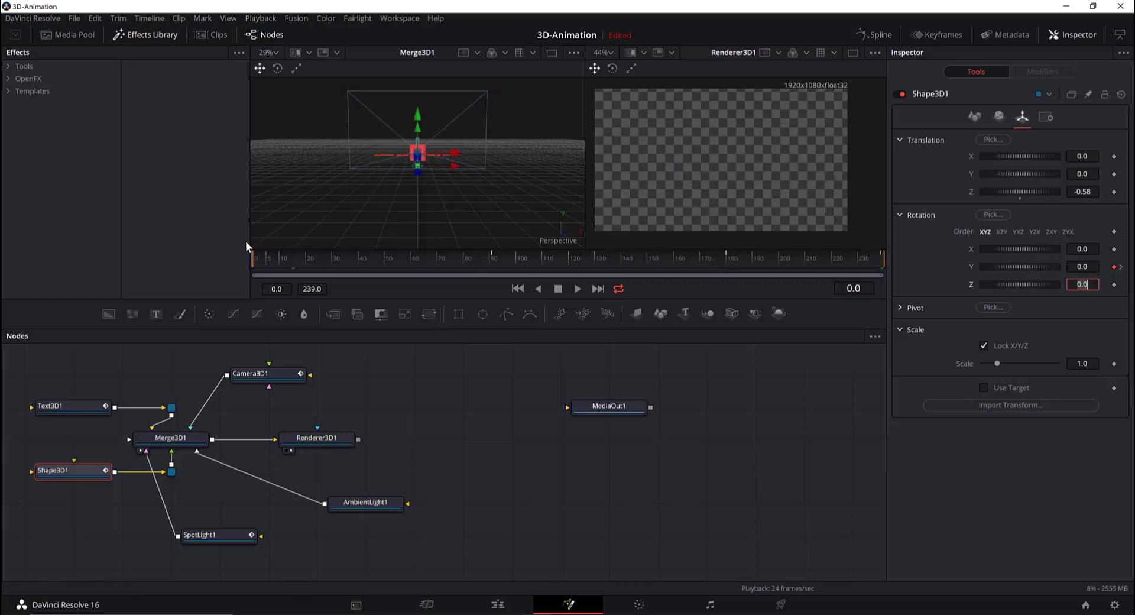
{"action": "left_click", "coordinate": [577, 288]}
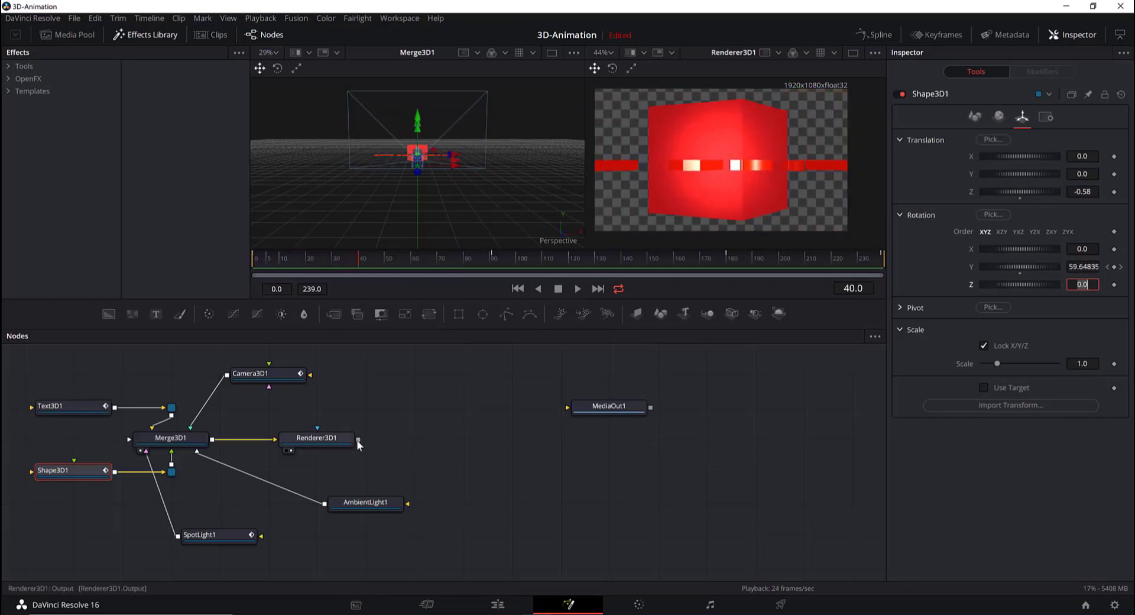
Connect Renderer3D1's output to MediaOut1 and show MediaOut1 in the second viewer
{"action": "left_click_drag", "start_coordinate": [359, 440], "coordinate": [562, 441]}
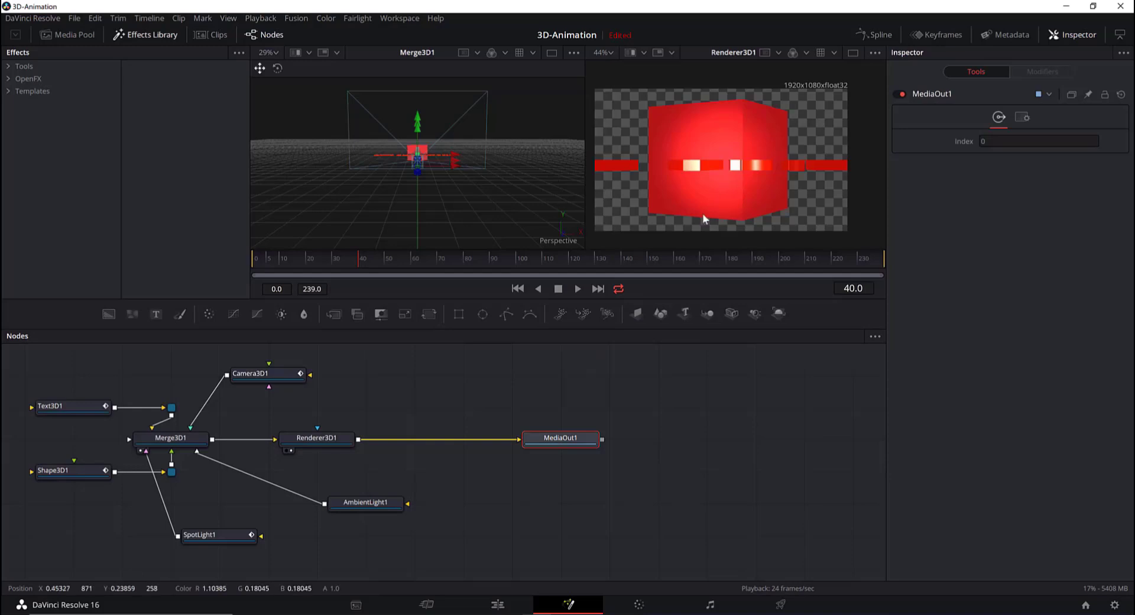
{"action": "key", "text": "2"}
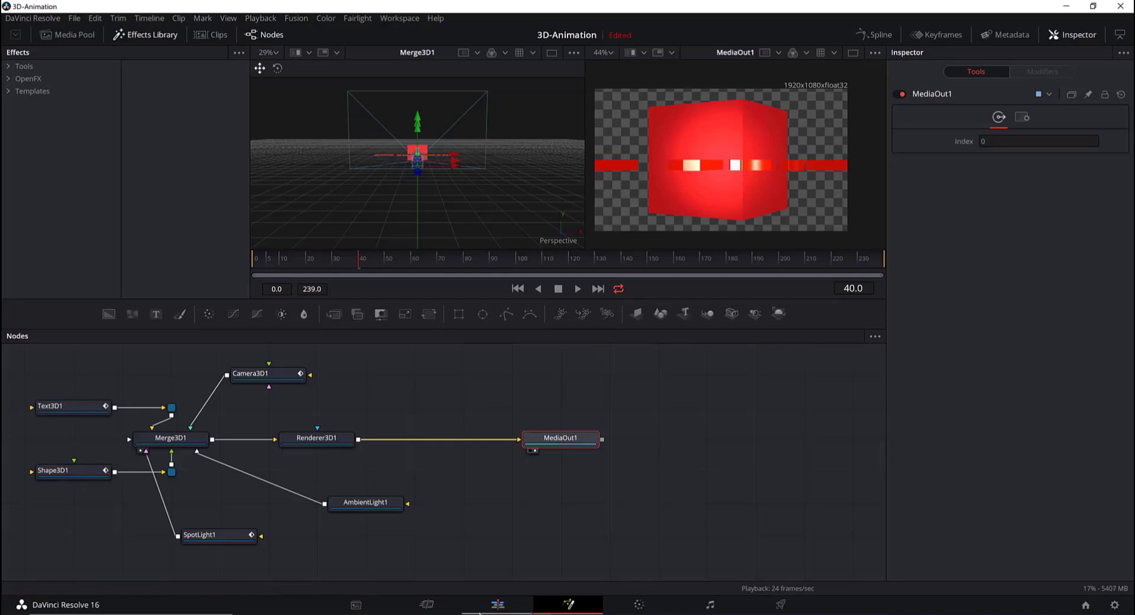
Play back the finished 3D-Anim clip from the start on the Edit page, and return to the Fusion page
{"action": "left_click", "coordinate": [476, 609]}
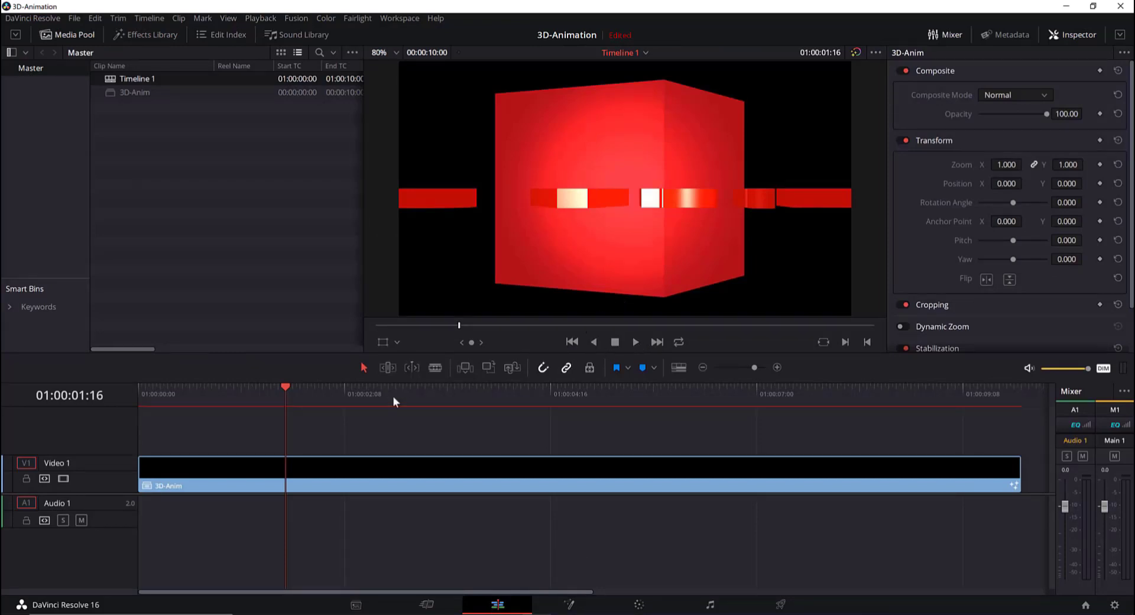
{"action": "left_click_drag", "start_coordinate": [285, 385], "coordinate": [137, 372]}
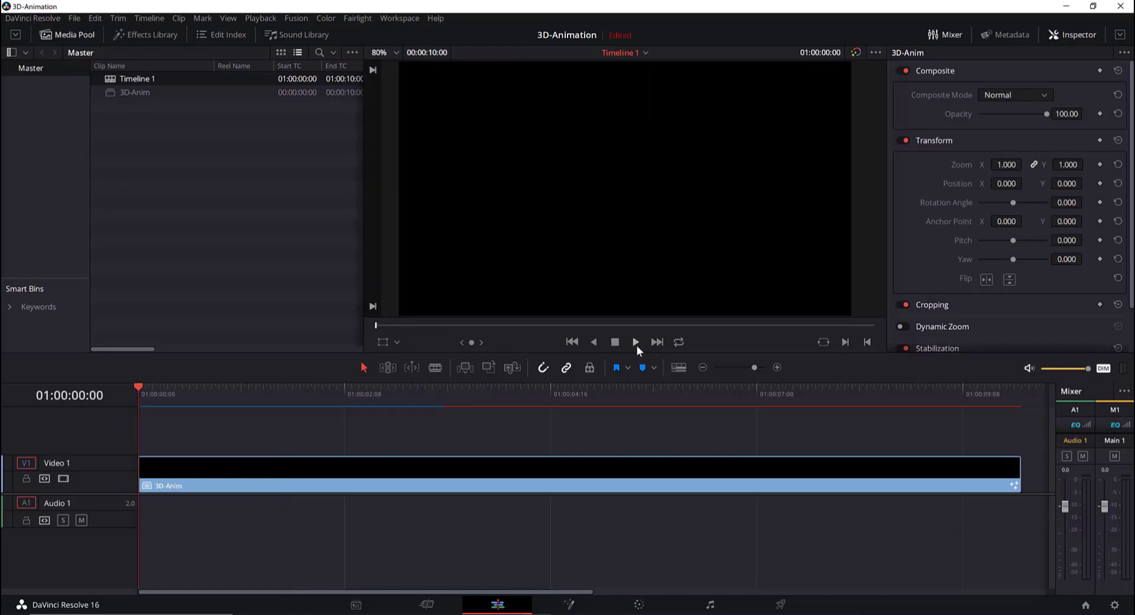
{"action": "left_click", "coordinate": [636, 345]}
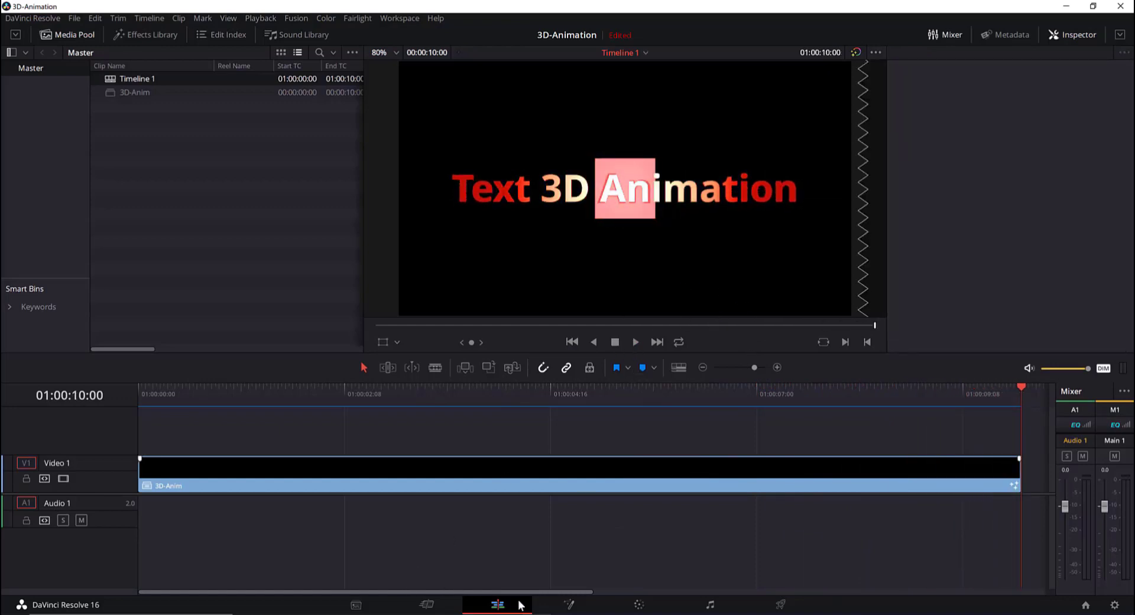
{"action": "left_click", "coordinate": [568, 604]}
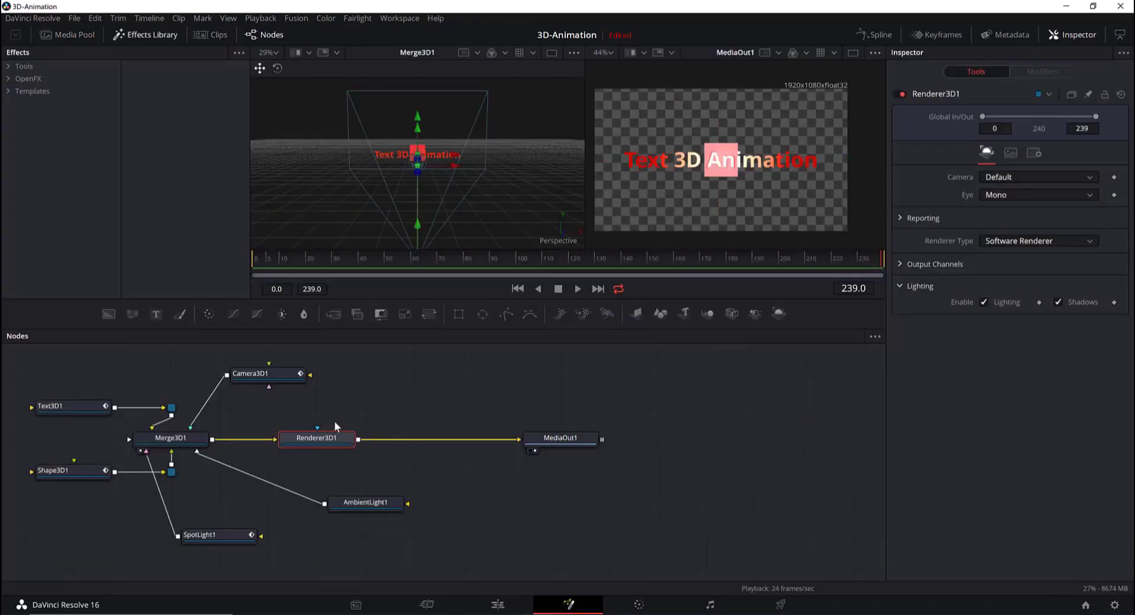